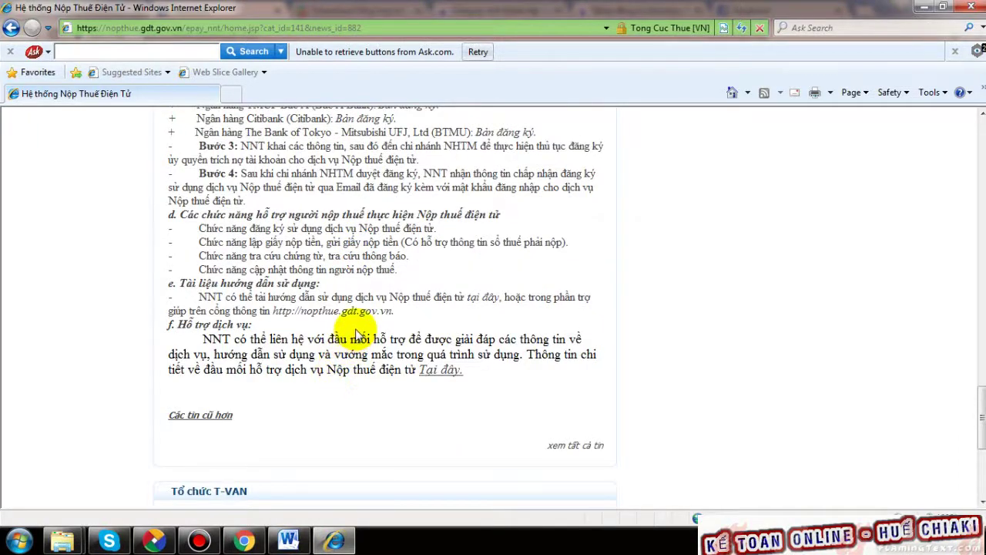
- Return from the registration guide article to the nopthue.gdt.gov.vn portal home page
{"action": "scroll", "coordinate": [354, 332], "scroll_direction": "up", "scroll_amount": 12}
{"action": "scroll", "coordinate": [380, 317], "scroll_direction": "up", "scroll_amount": 6}
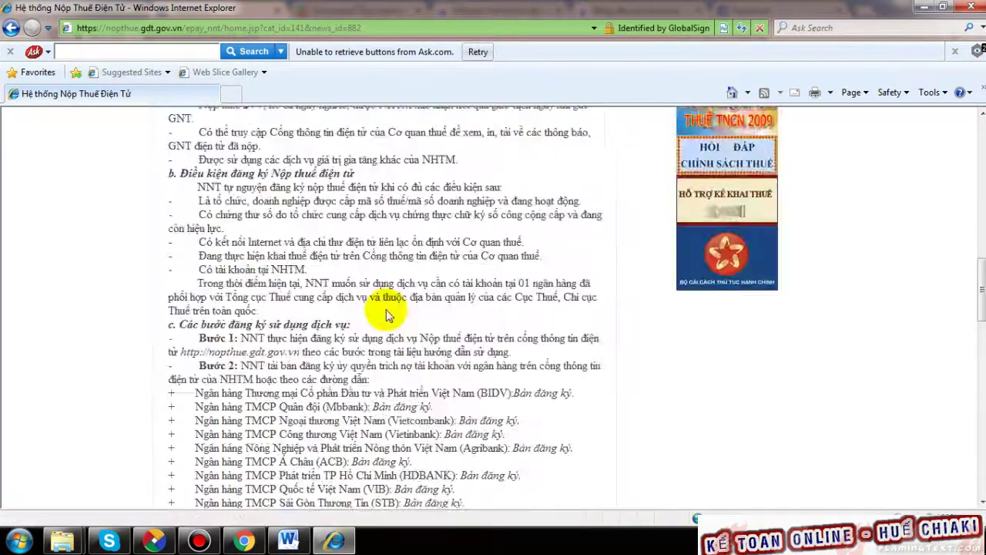
{"action": "left_click_drag", "start_coordinate": [241, 337], "coordinate": [325, 325]}
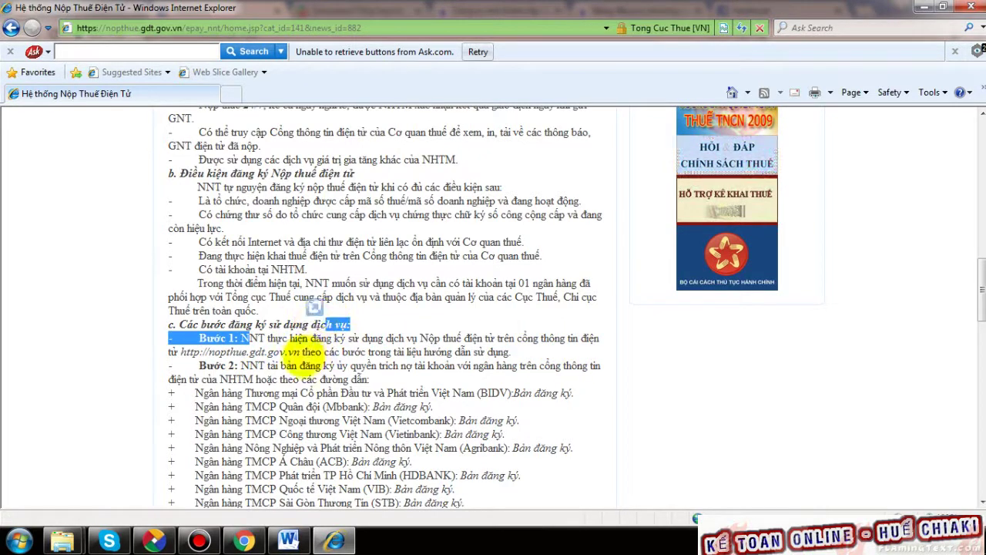
{"action": "left_click", "coordinate": [267, 356]}
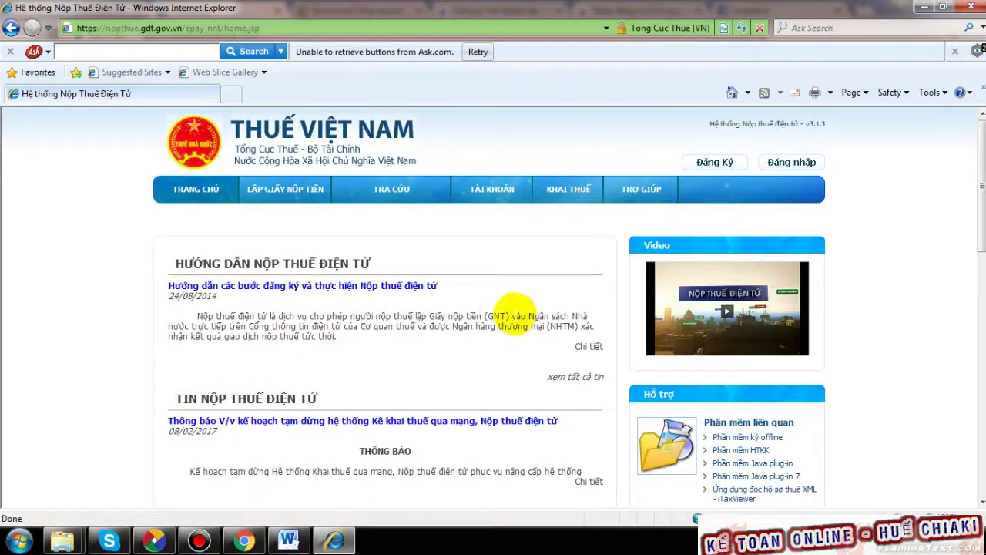
{"action": "scroll", "coordinate": [497, 312], "scroll_direction": "up", "scroll_amount": 2}
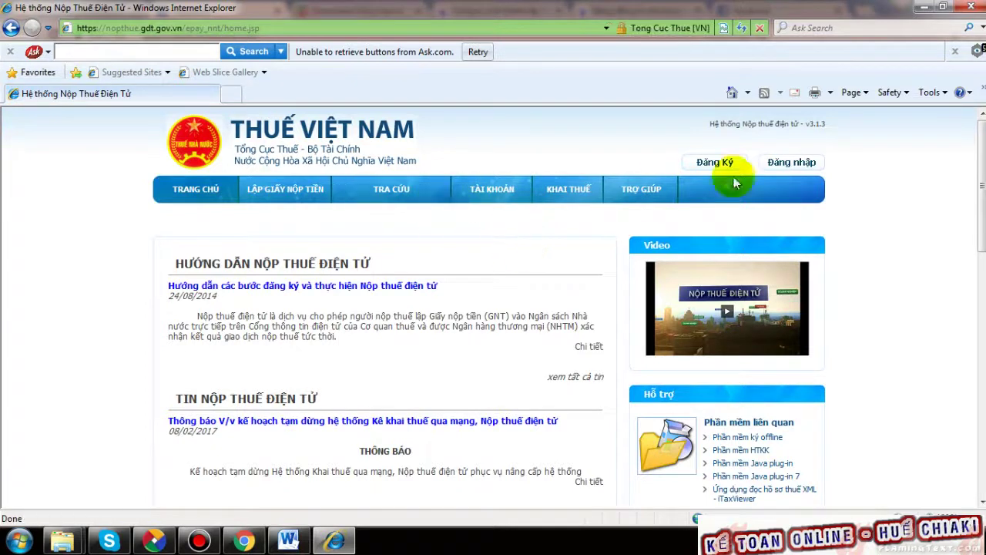
- Start Đăng Ký with the pre-filled tax code and continue to the registration details form
{"action": "left_click", "coordinate": [716, 164]}
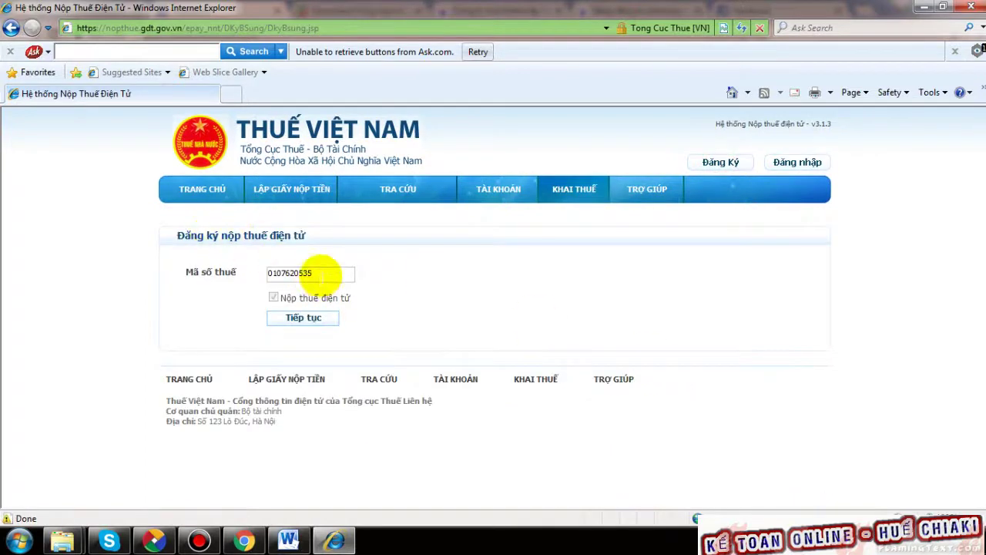
{"action": "left_click_drag", "start_coordinate": [319, 273], "coordinate": [258, 271]}
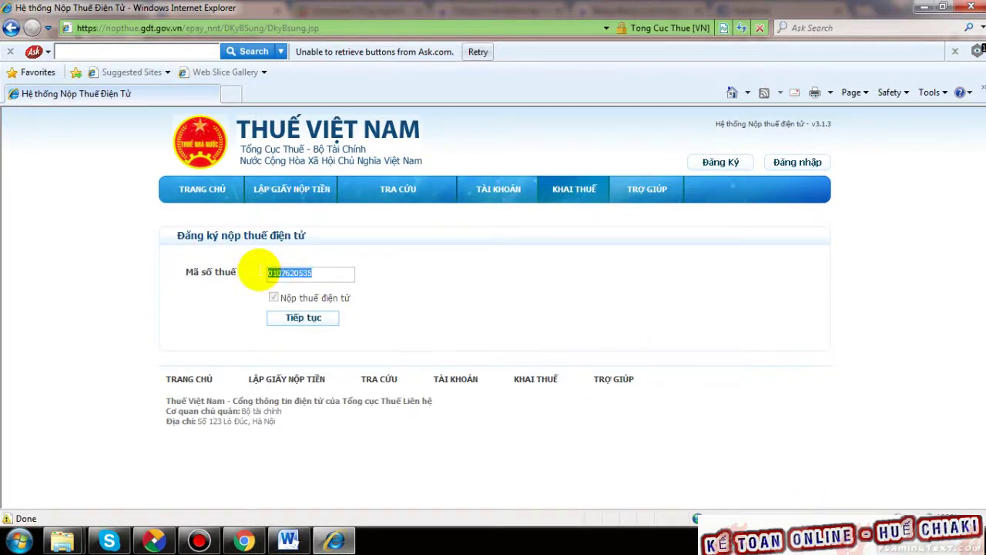
{"action": "left_click", "coordinate": [285, 274]}
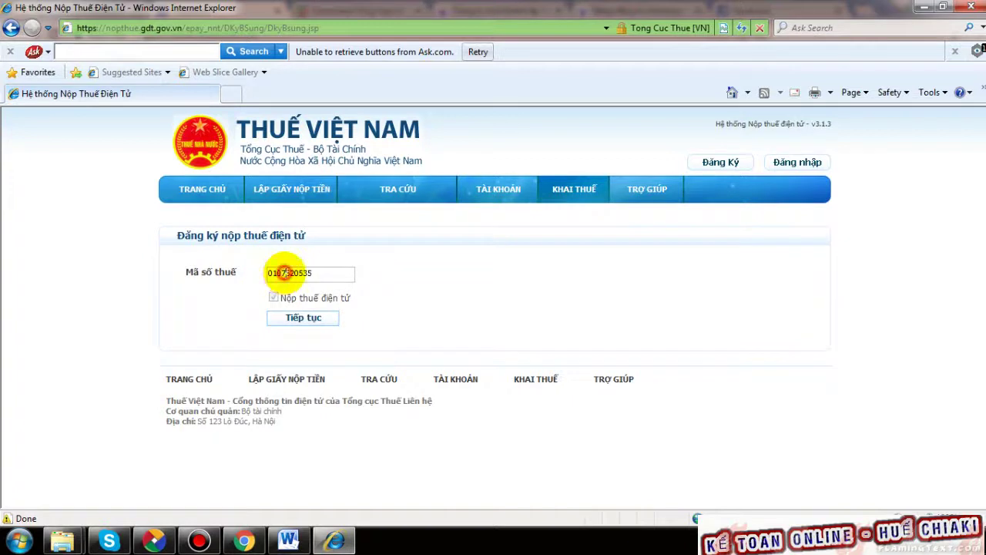
{"action": "left_click_drag", "start_coordinate": [286, 273], "coordinate": [319, 275]}
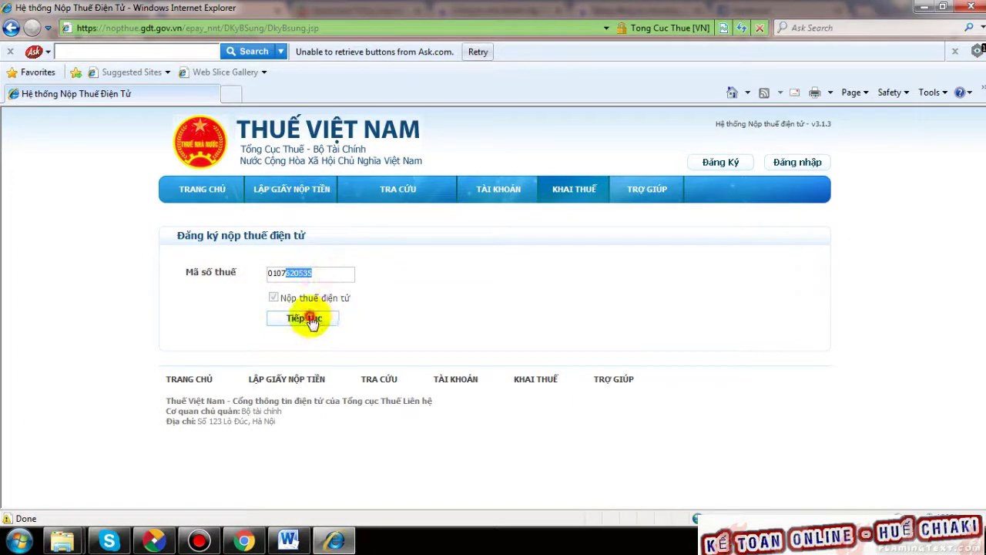
{"action": "left_click", "coordinate": [309, 319]}
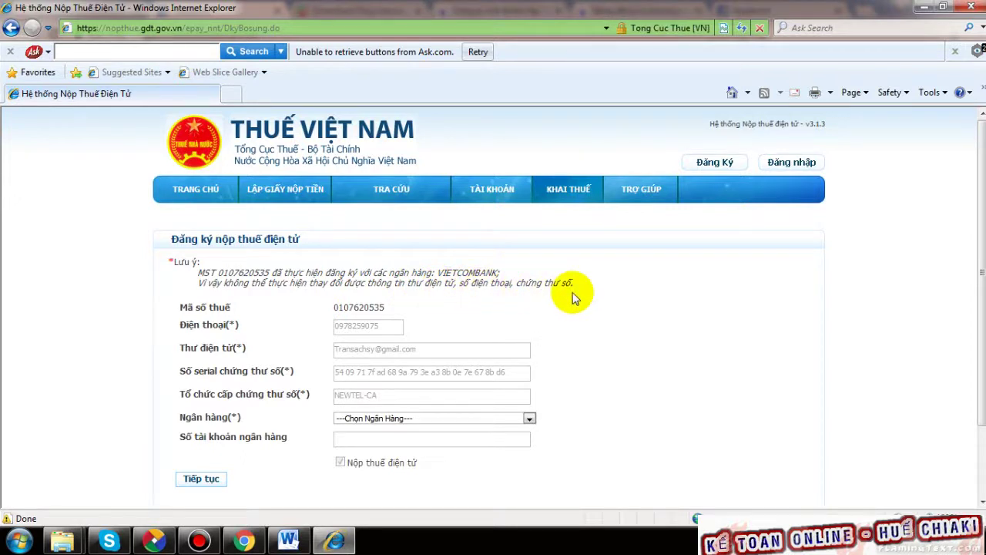
{"action": "scroll", "coordinate": [572, 292], "scroll_direction": "down", "scroll_amount": 2}
{"action": "scroll", "coordinate": [572, 292], "scroll_direction": "up", "scroll_amount": 2}
{"action": "left_click", "coordinate": [715, 168]}
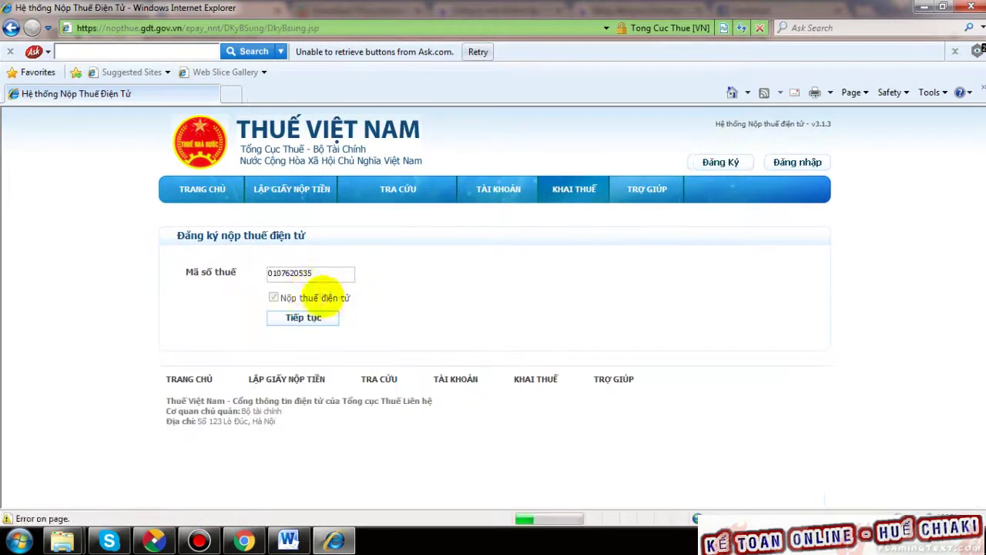
{"action": "left_click_drag", "start_coordinate": [322, 274], "coordinate": [233, 268]}
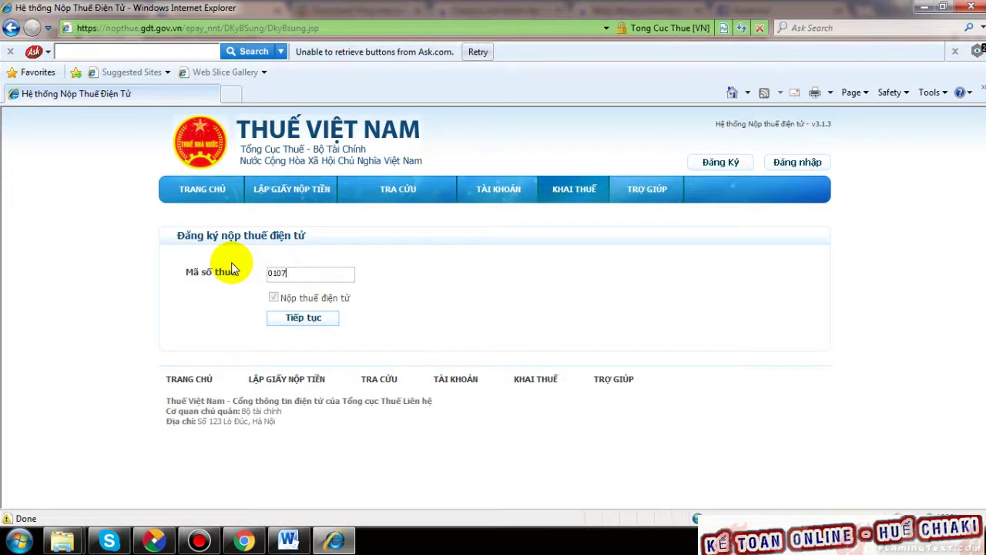
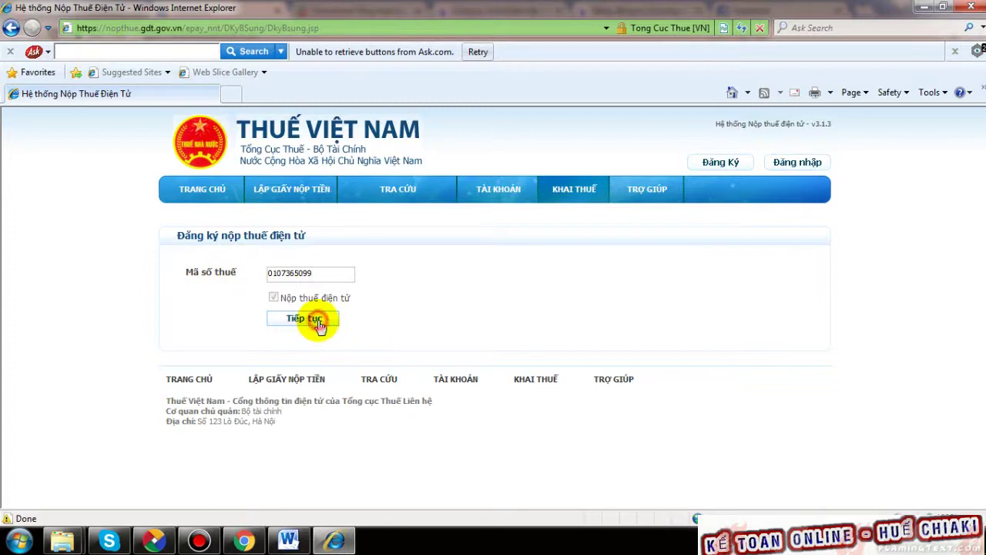
{"action": "left_click", "coordinate": [318, 322]}
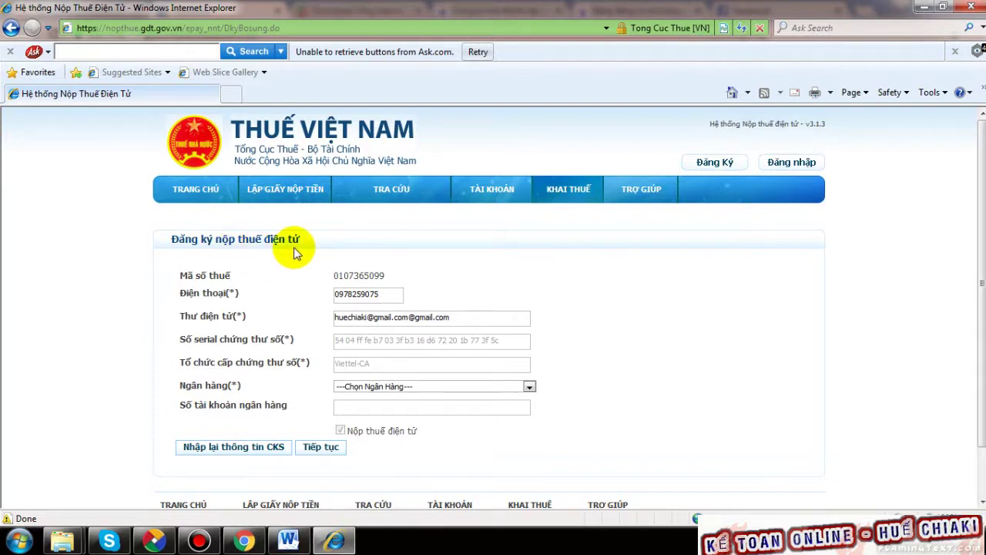
{"action": "scroll", "coordinate": [407, 296], "scroll_direction": "down", "scroll_amount": 1}
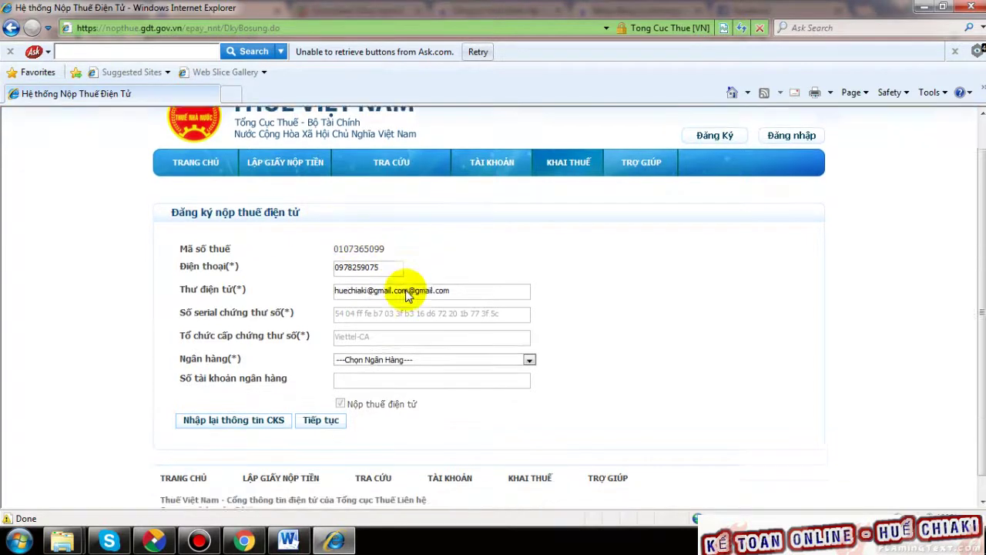
{"action": "scroll", "coordinate": [407, 297], "scroll_direction": "down", "scroll_amount": 1}
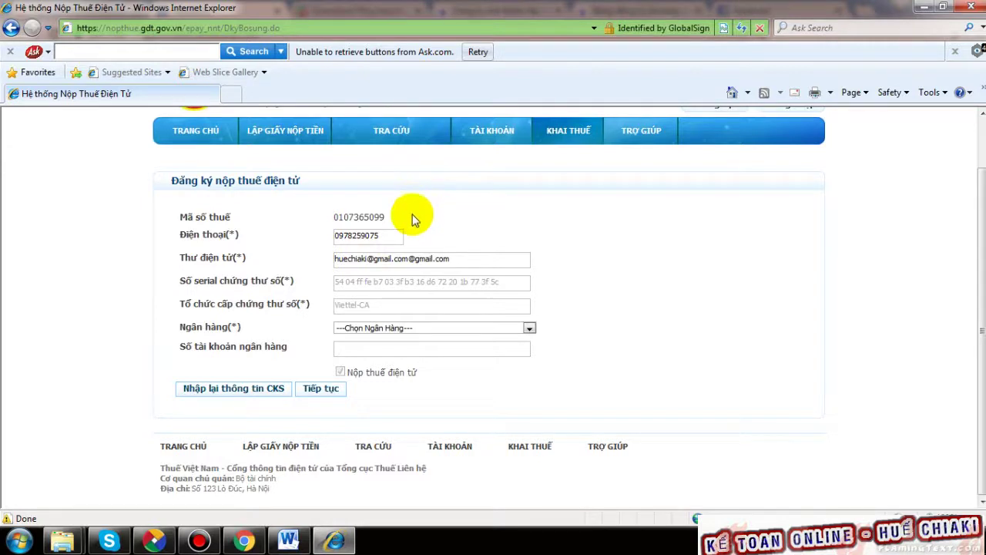
{"action": "left_click", "coordinate": [527, 327]}
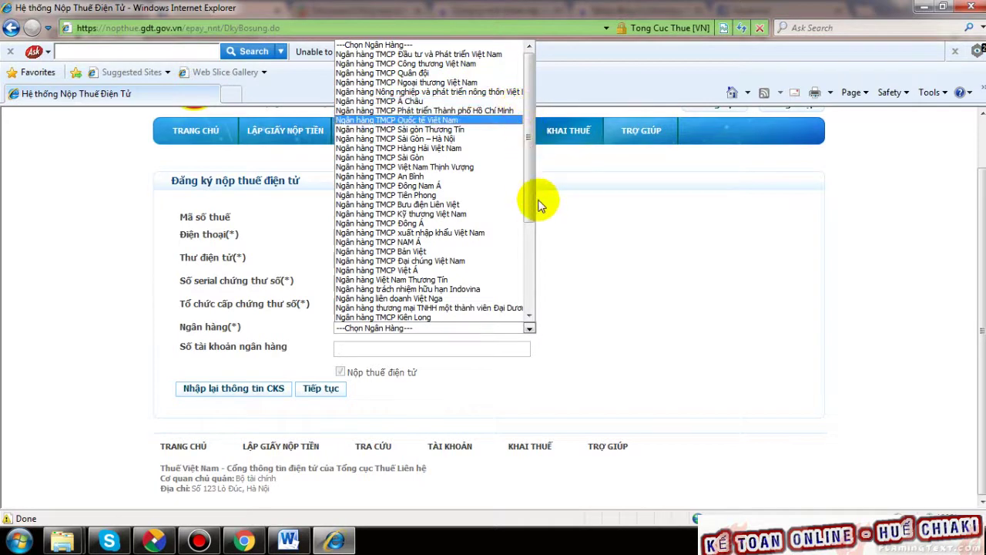
- Choose Ngân hàng TMCP Sài Gòn – Hà Nội from the bank list
{"action": "scroll", "coordinate": [532, 204], "scroll_direction": "down", "scroll_amount": 4}
{"action": "left_click_drag", "start_coordinate": [530, 266], "coordinate": [539, 218]}
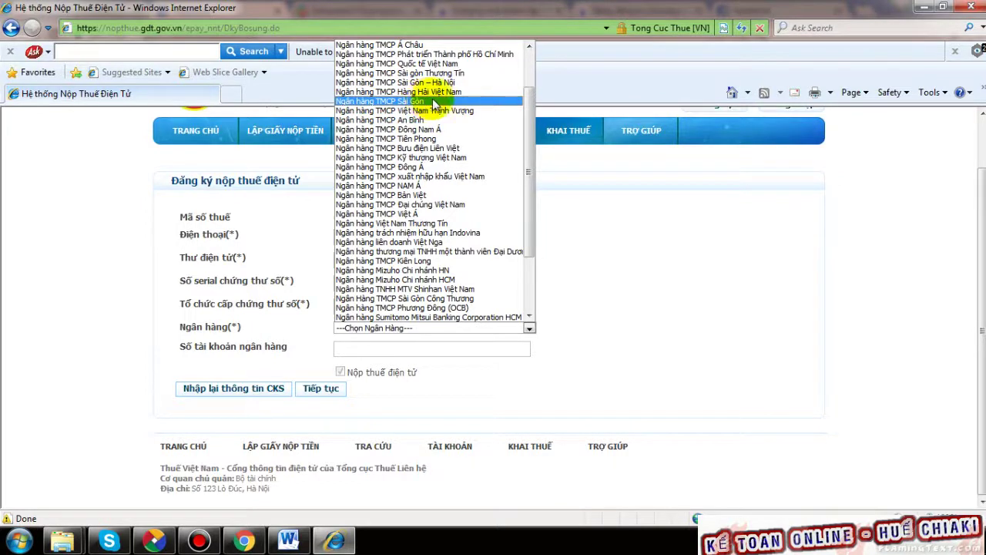
{"action": "scroll", "coordinate": [442, 103], "scroll_direction": "up", "scroll_amount": 1}
{"action": "scroll", "coordinate": [441, 102], "scroll_direction": "up", "scroll_amount": 1}
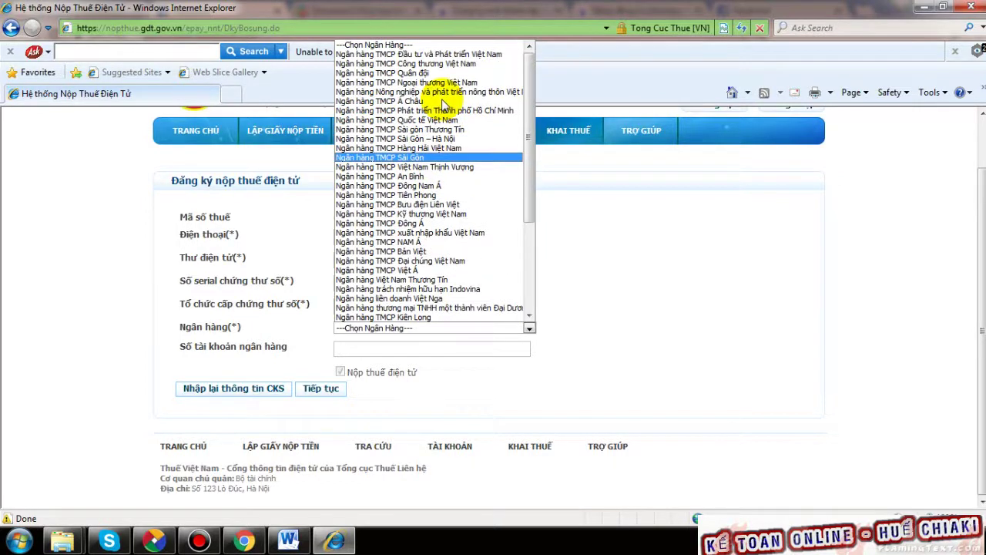
{"action": "left_click", "coordinate": [454, 140]}
{"action": "left_click", "coordinate": [383, 348]}
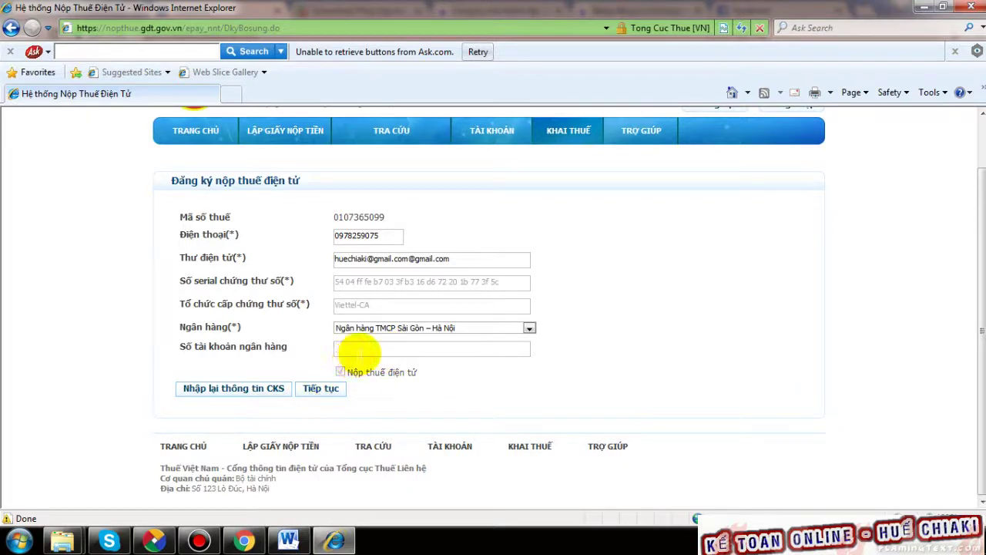
- Dismiss the 'Số tài khoản không hợp lệ' alert, keeping the same bank selected
{"action": "left_click", "coordinate": [530, 329]}
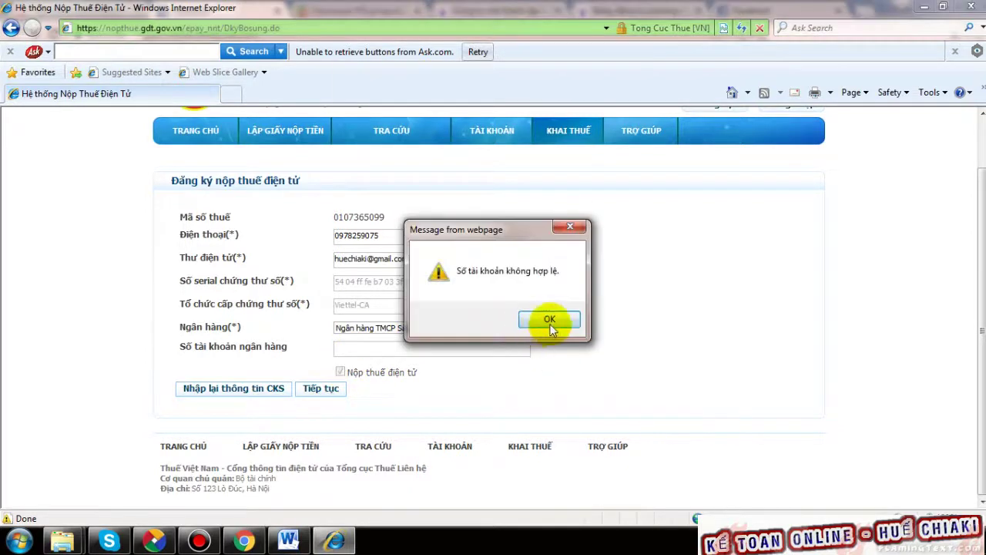
{"action": "left_click", "coordinate": [550, 321]}
{"action": "left_click", "coordinate": [532, 327]}
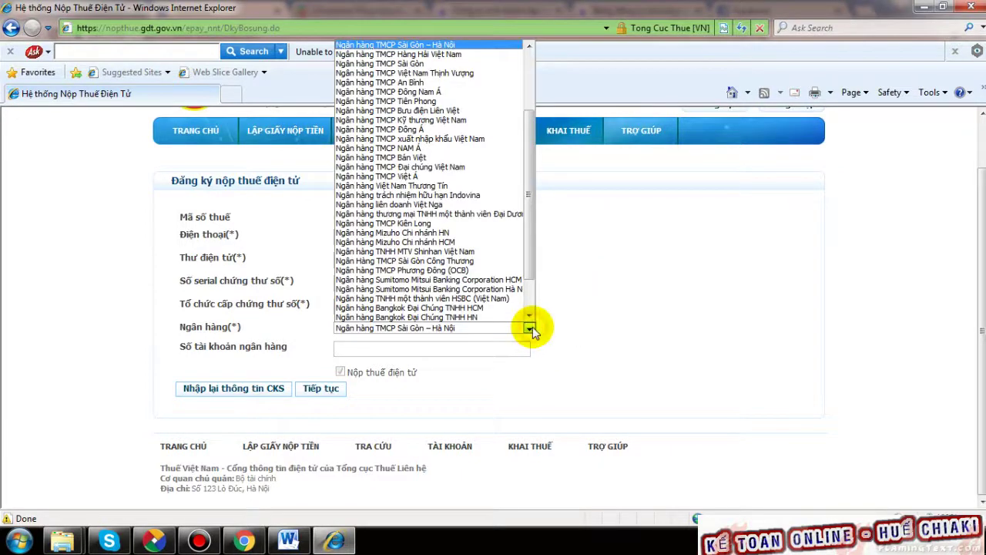
{"action": "left_click", "coordinate": [533, 327]}
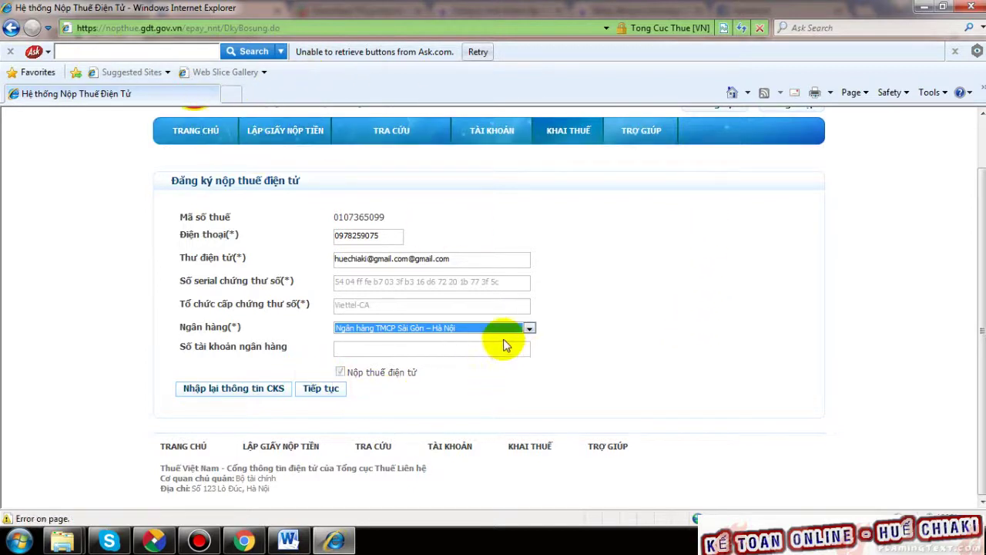
{"action": "left_click", "coordinate": [348, 348]}
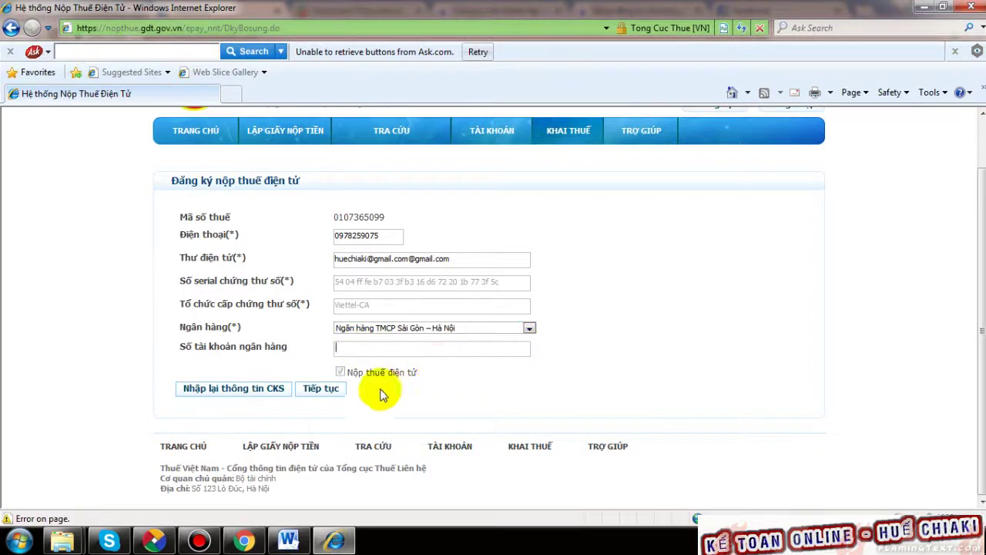
- Leave the unfinished form for the Thuế Việt Nam home page via TRANG CHỦ
{"action": "left_click", "coordinate": [192, 135]}
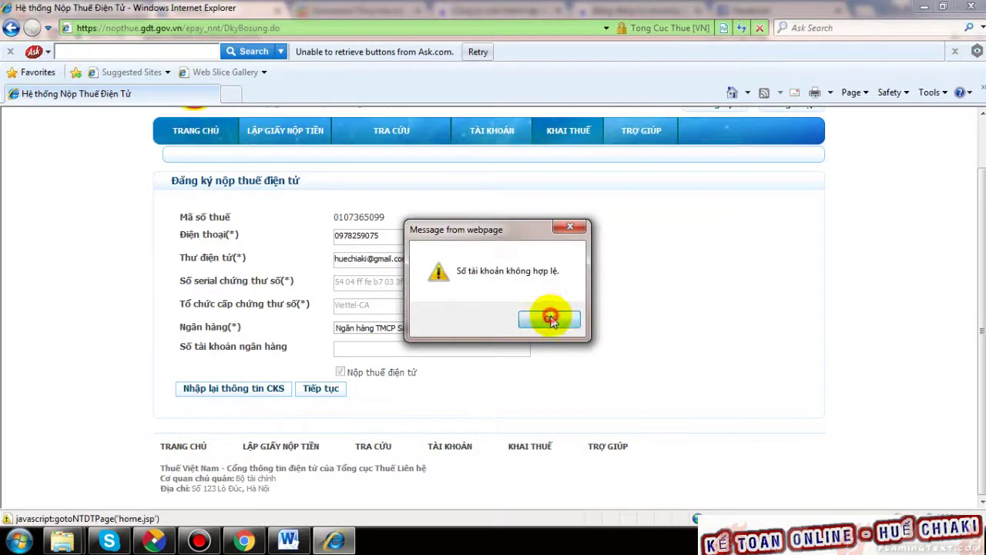
{"action": "left_click", "coordinate": [550, 320]}
{"action": "left_click", "coordinate": [193, 130]}
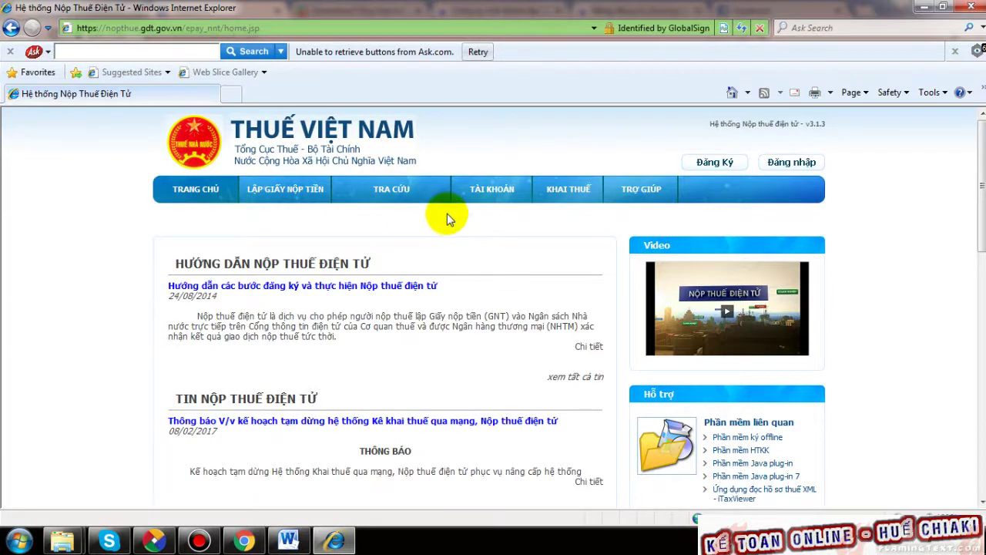
- Open the full e-tax registration guide article and browse its list of participating banks
{"action": "scroll", "coordinate": [447, 214], "scroll_direction": "down", "scroll_amount": 3}
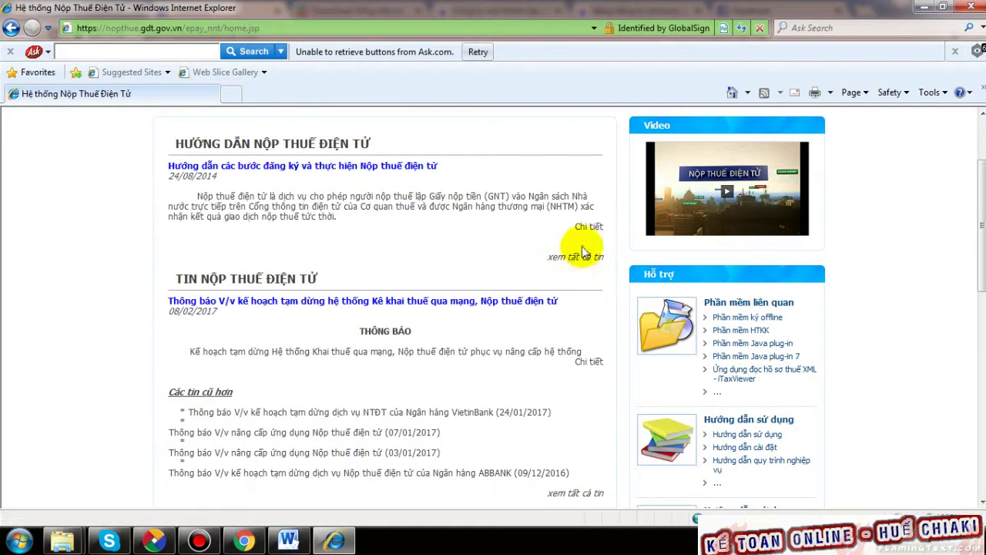
{"action": "left_click", "coordinate": [583, 226]}
{"action": "scroll", "coordinate": [470, 299], "scroll_direction": "down", "scroll_amount": 6}
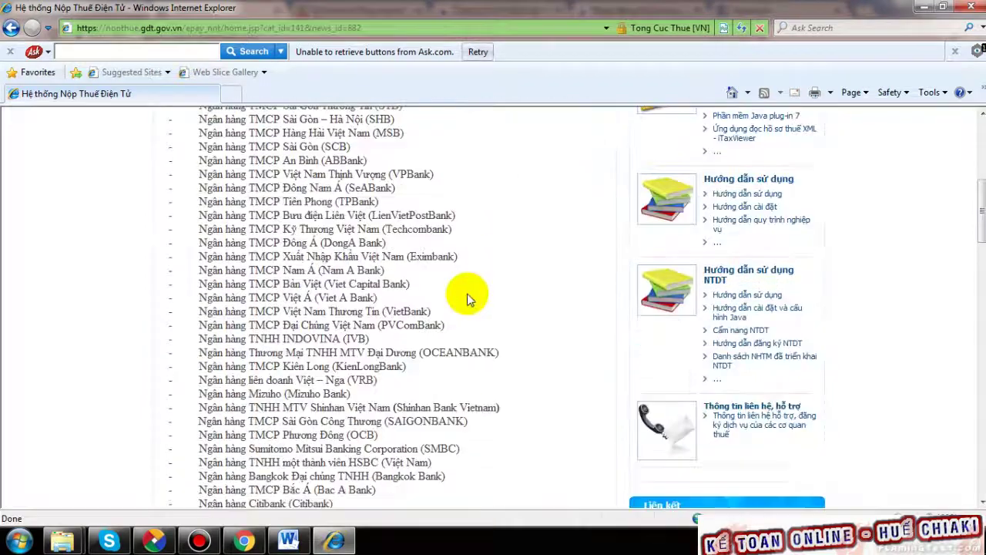
{"action": "scroll", "coordinate": [472, 282], "scroll_direction": "up", "scroll_amount": 7}
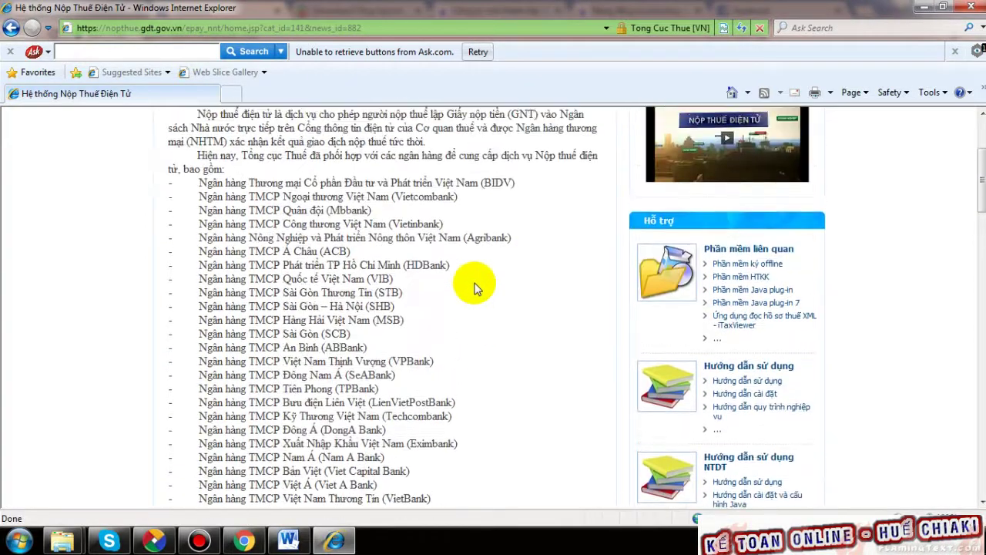
{"action": "scroll", "coordinate": [360, 295], "scroll_direction": "down", "scroll_amount": 10}
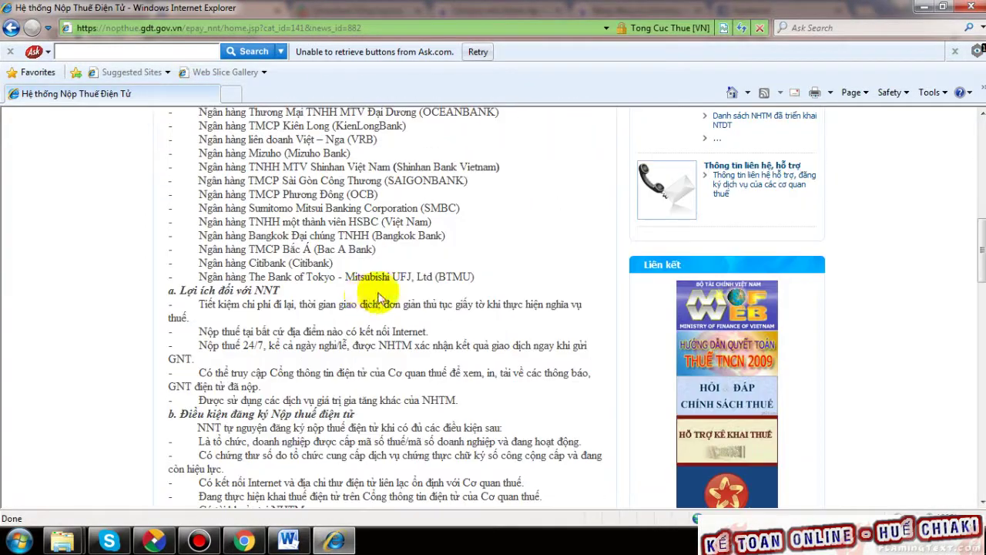
{"action": "scroll", "coordinate": [444, 248], "scroll_direction": "down", "scroll_amount": 2}
{"action": "scroll", "coordinate": [443, 249], "scroll_direction": "down", "scroll_amount": 3}
{"action": "scroll", "coordinate": [442, 247], "scroll_direction": "up", "scroll_amount": 10}
{"action": "scroll", "coordinate": [441, 246], "scroll_direction": "up", "scroll_amount": 1}
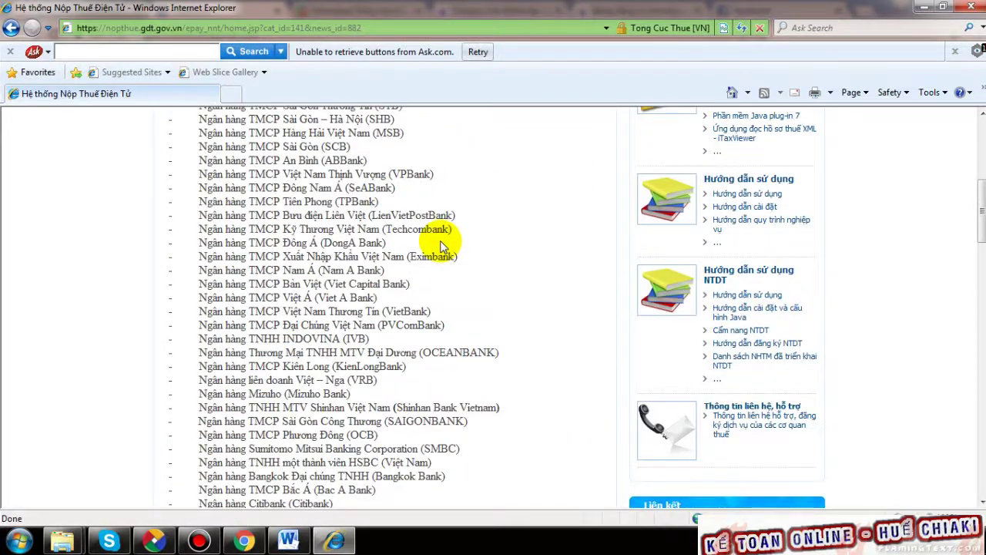
{"action": "scroll", "coordinate": [441, 247], "scroll_direction": "up", "scroll_amount": 3}
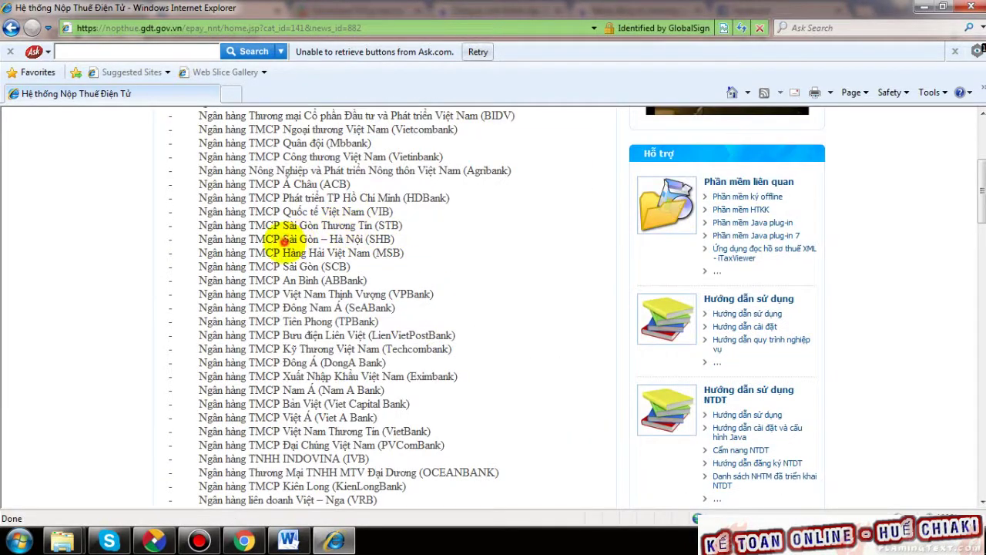
- Follow the 'Bản đăng ký' link beside the SHB entry to download its registration form
{"action": "left_click_drag", "start_coordinate": [283, 241], "coordinate": [409, 243]}
{"action": "scroll", "coordinate": [432, 243], "scroll_direction": "down", "scroll_amount": 13}
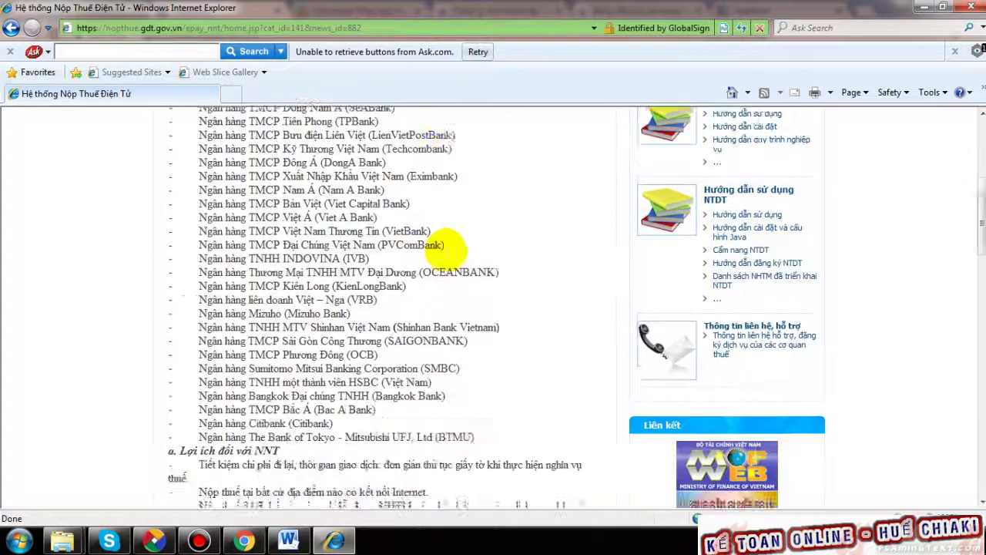
{"action": "scroll", "coordinate": [446, 243], "scroll_direction": "down", "scroll_amount": 7}
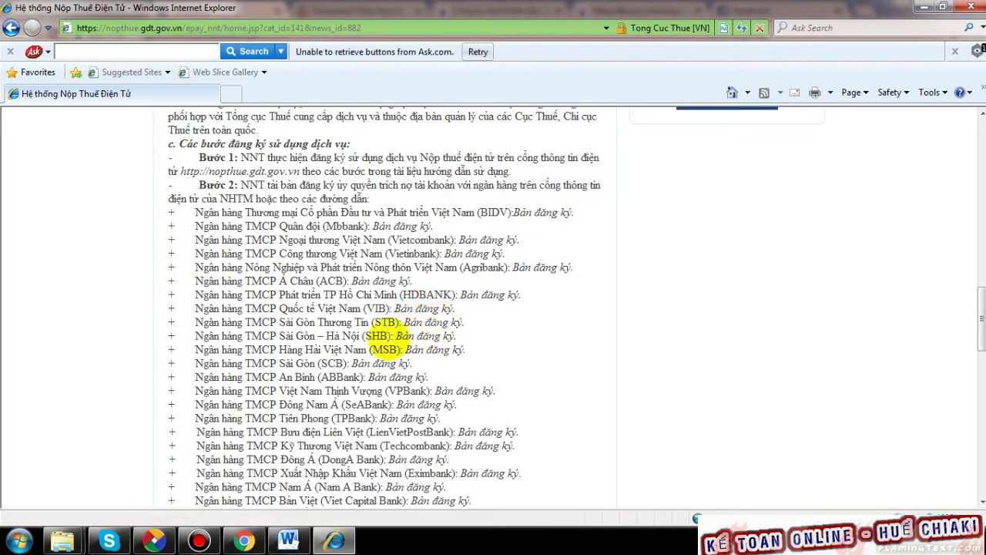
{"action": "left_click", "coordinate": [425, 336]}
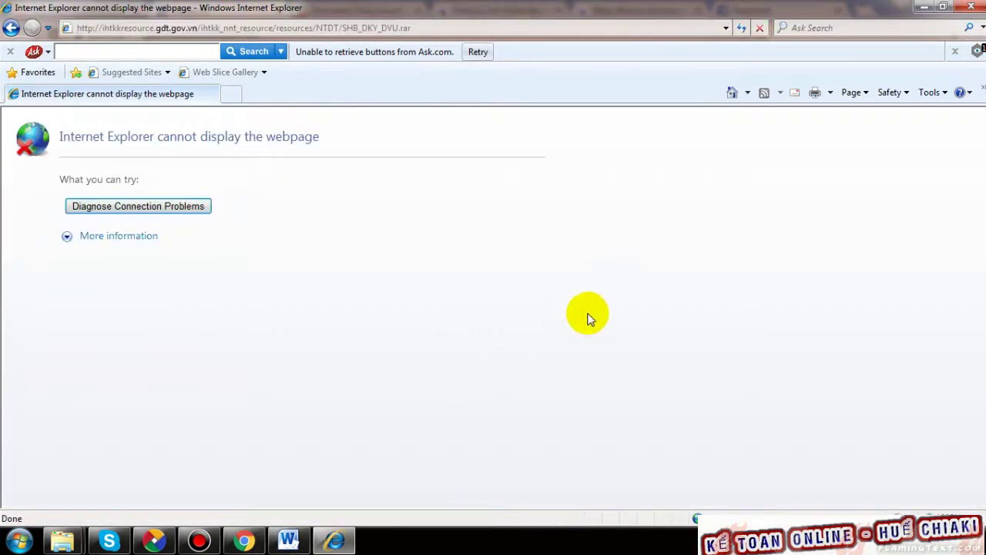
- Open SHB_DKY_DVU.rar in WinRAR and open SHB_DKY_DVU.doc maximized in Word
{"action": "left_click", "coordinate": [11, 28]}
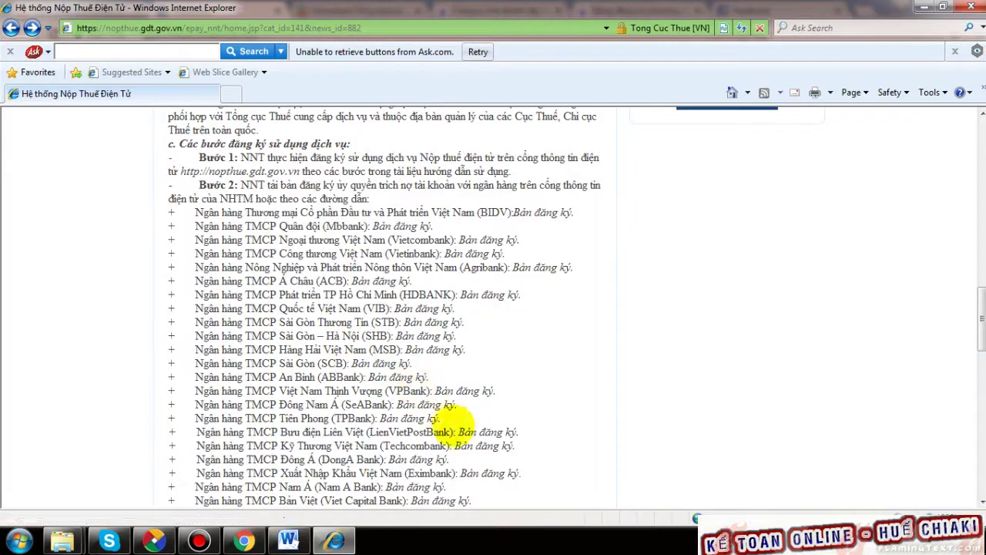
{"action": "left_click", "coordinate": [433, 336]}
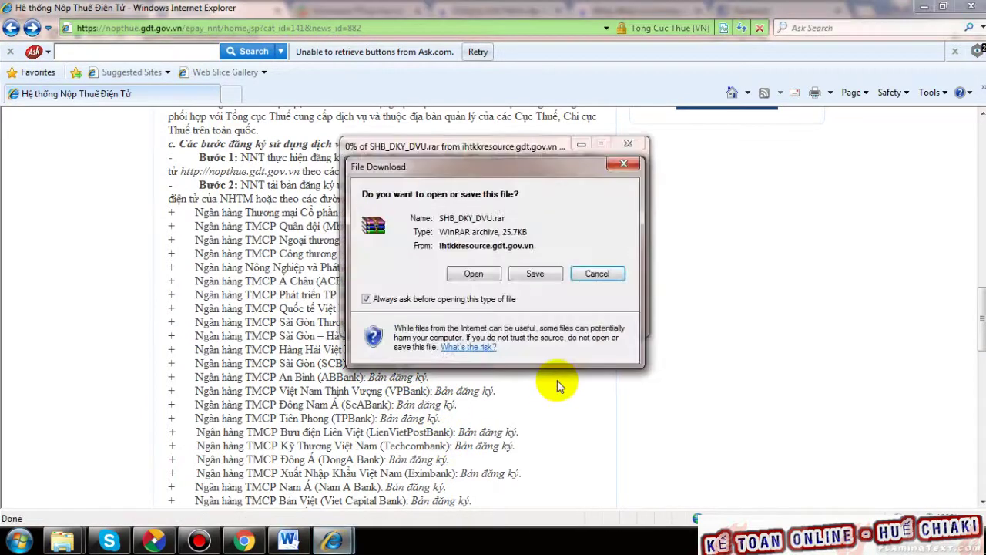
{"action": "left_click", "coordinate": [474, 277]}
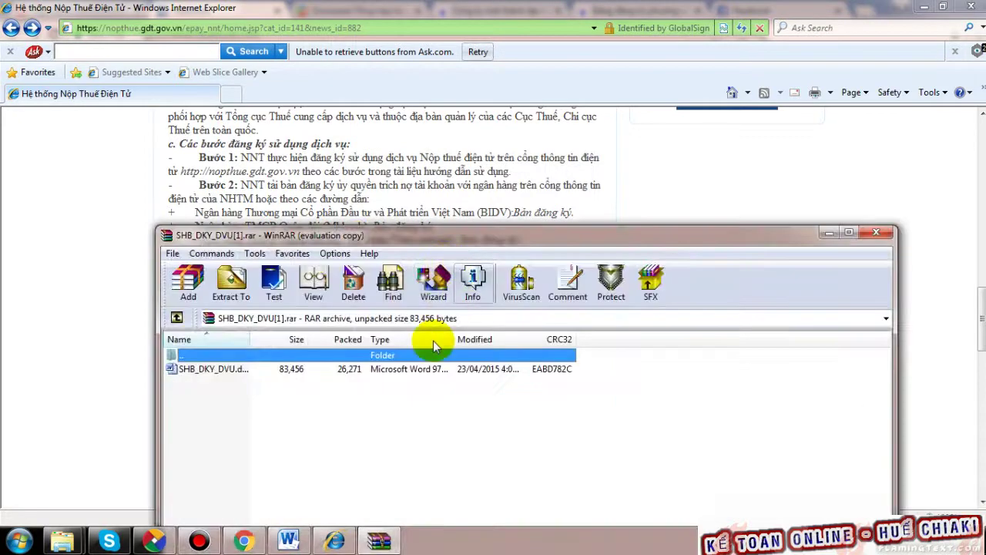
{"action": "left_click", "coordinate": [629, 358]}
{"action": "left_click", "coordinate": [227, 368]}
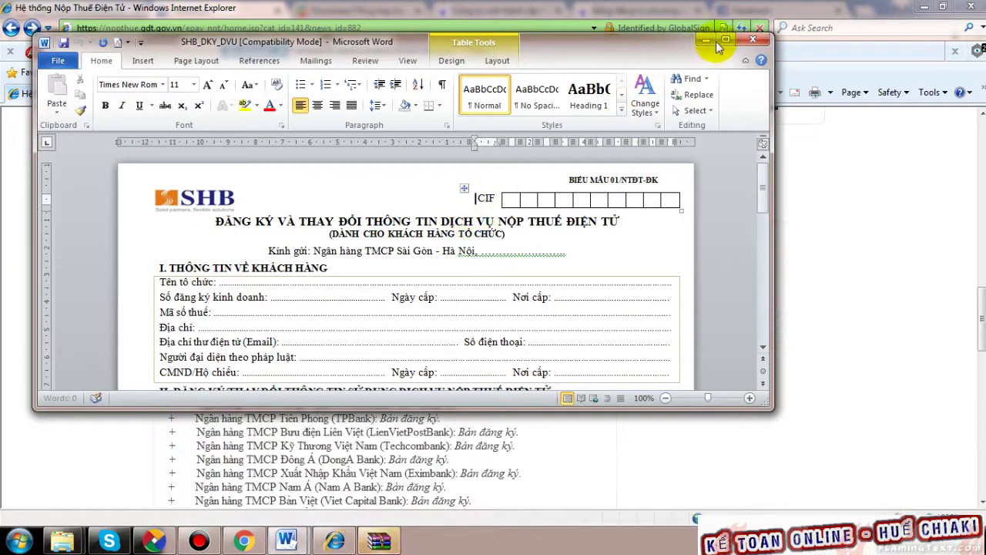
{"action": "left_click", "coordinate": [718, 43]}
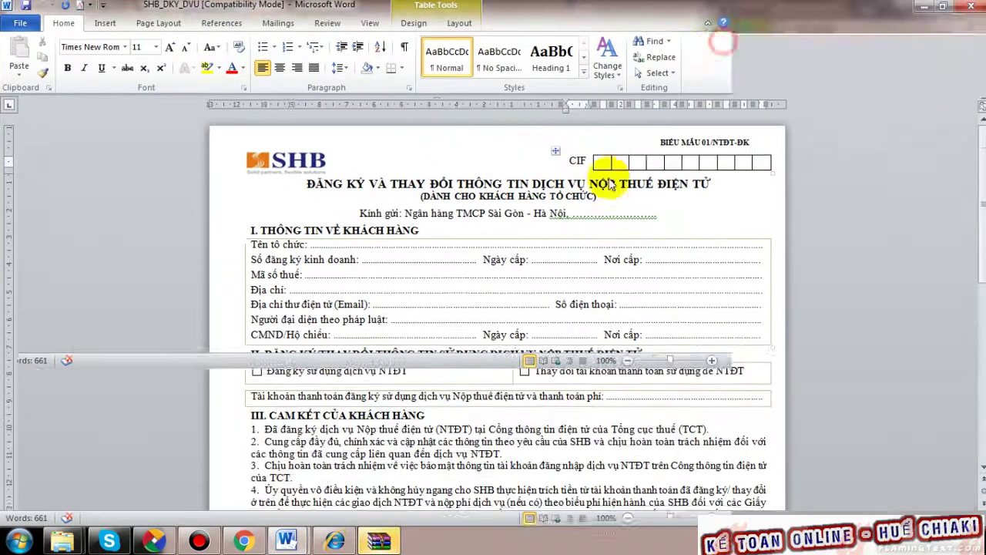
- Review the SHB form's heading, customer information fields and signature area
{"action": "left_click_drag", "start_coordinate": [346, 185], "coordinate": [701, 190]}
{"action": "left_click_drag", "start_coordinate": [308, 246], "coordinate": [698, 310]}
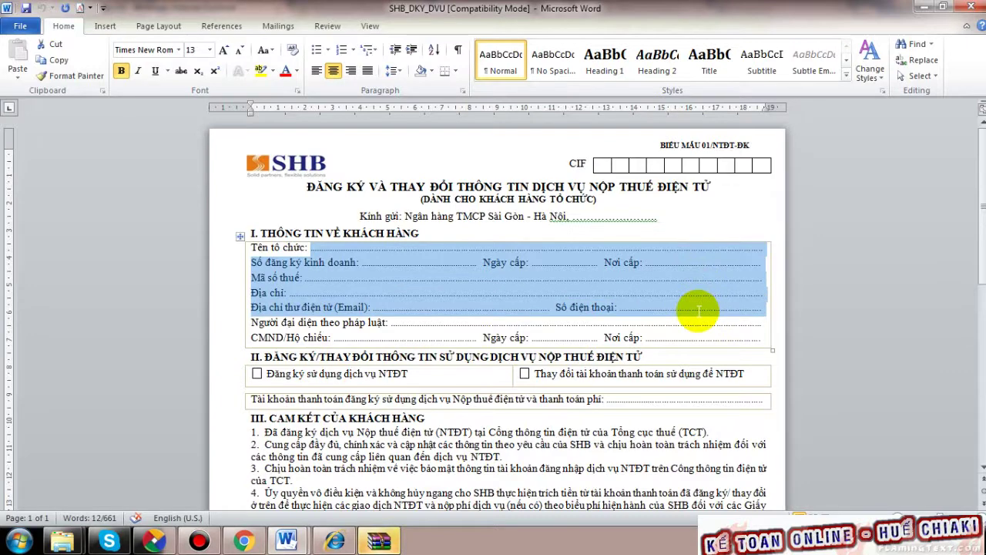
{"action": "left_click_drag", "start_coordinate": [698, 311], "coordinate": [699, 341]}
{"action": "scroll", "coordinate": [700, 341], "scroll_direction": "down", "scroll_amount": 3}
{"action": "scroll", "coordinate": [700, 340], "scroll_direction": "down", "scroll_amount": 7}
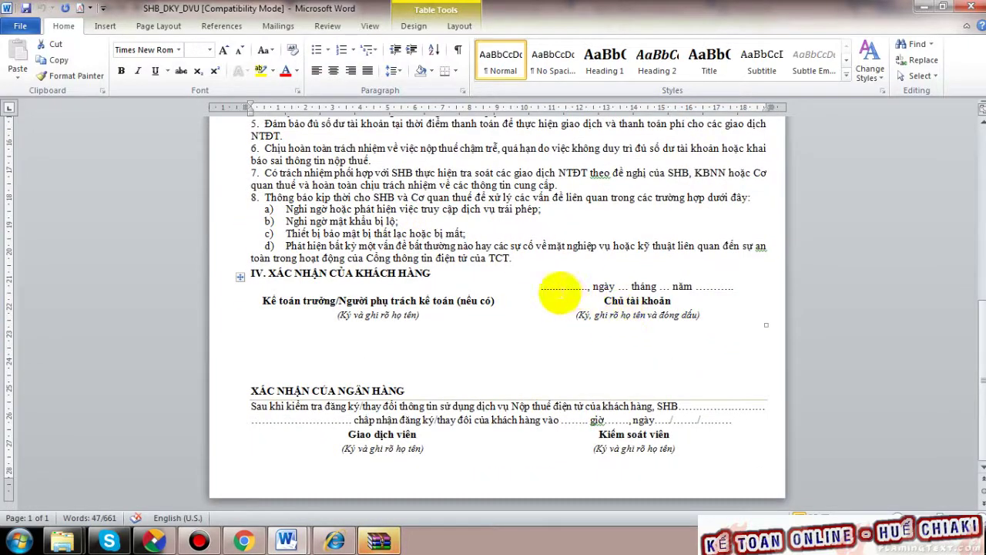
{"action": "mouse_move", "coordinate": [599, 341]}
{"action": "left_mouse_down"}
{"action": "mouse_move", "coordinate": [642, 335]}
{"action": "mouse_move", "coordinate": [683, 374]}
{"action": "left_mouse_up"}
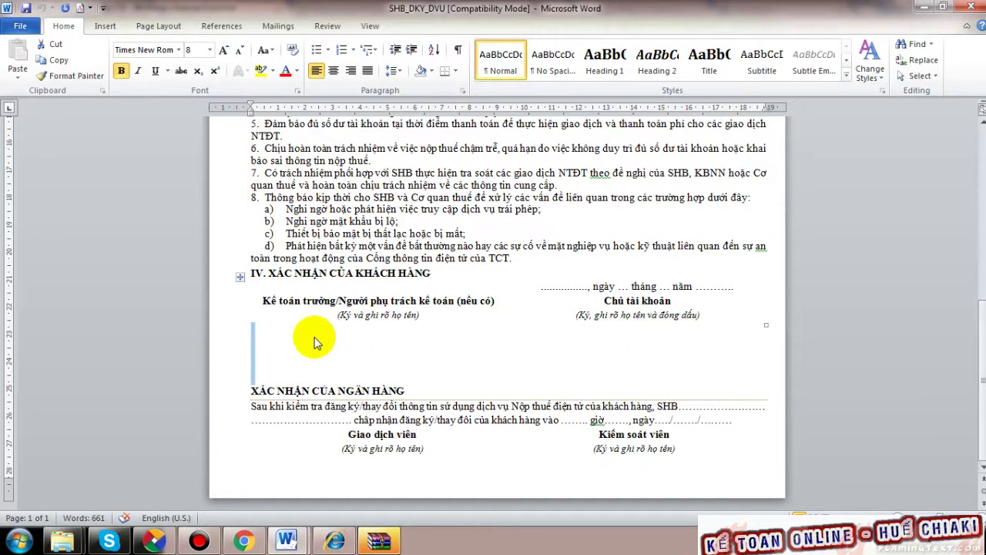
{"action": "mouse_move", "coordinate": [513, 338]}
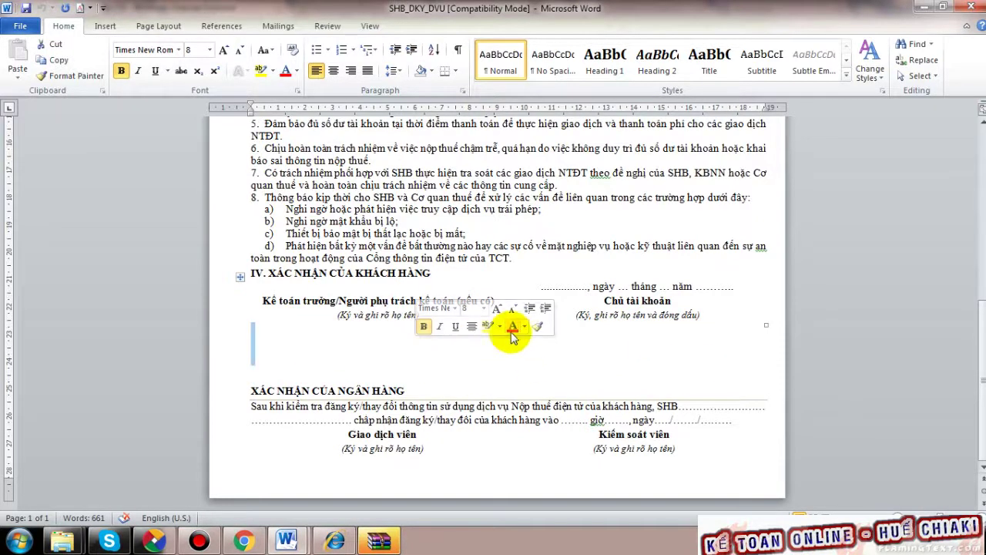
{"action": "scroll", "coordinate": [676, 290], "scroll_direction": "up", "scroll_amount": 10}
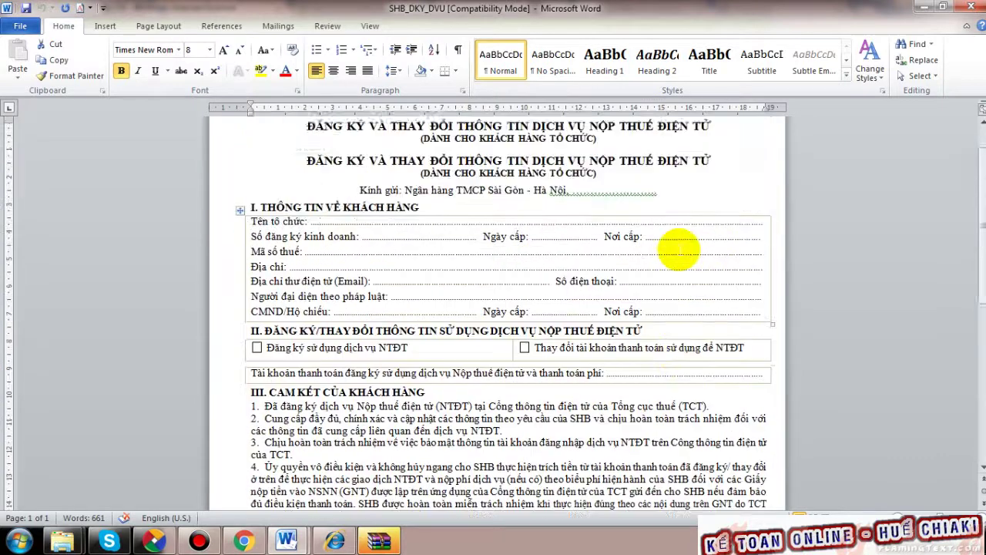
{"action": "scroll", "coordinate": [678, 248], "scroll_direction": "up", "scroll_amount": 1}
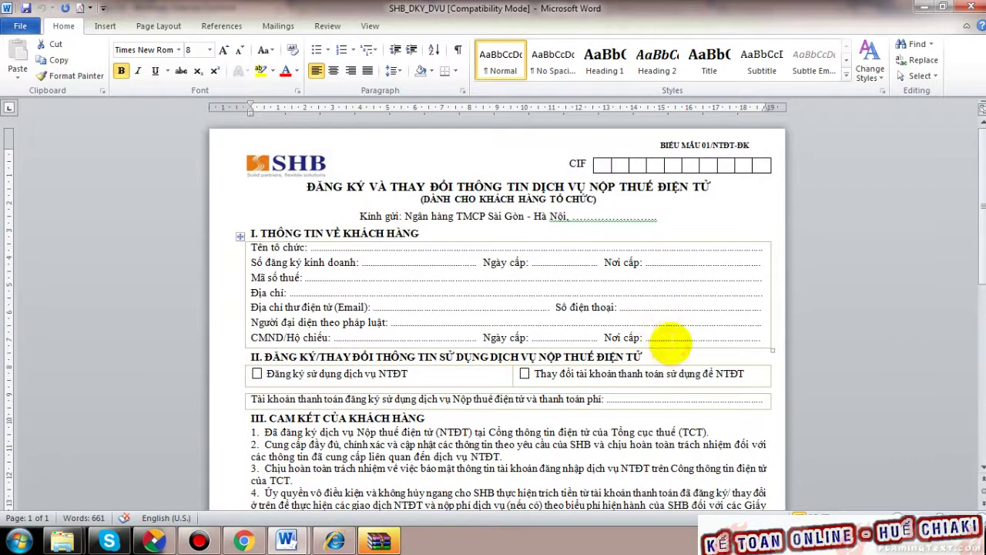
{"action": "left_click", "coordinate": [673, 337]}
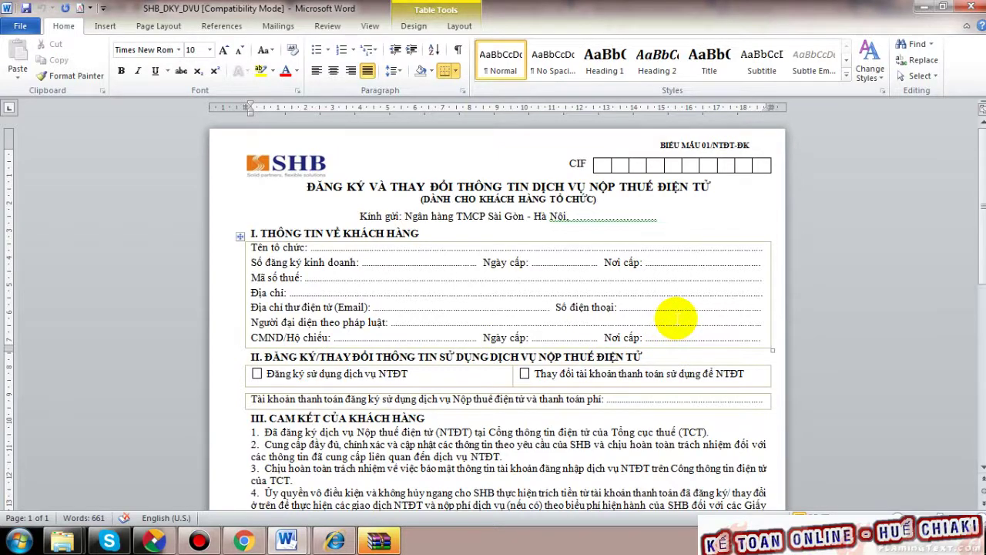
- Close the WinRAR warning, minimize WinRAR and bring Chrome to the front
{"action": "left_click", "coordinate": [389, 543]}
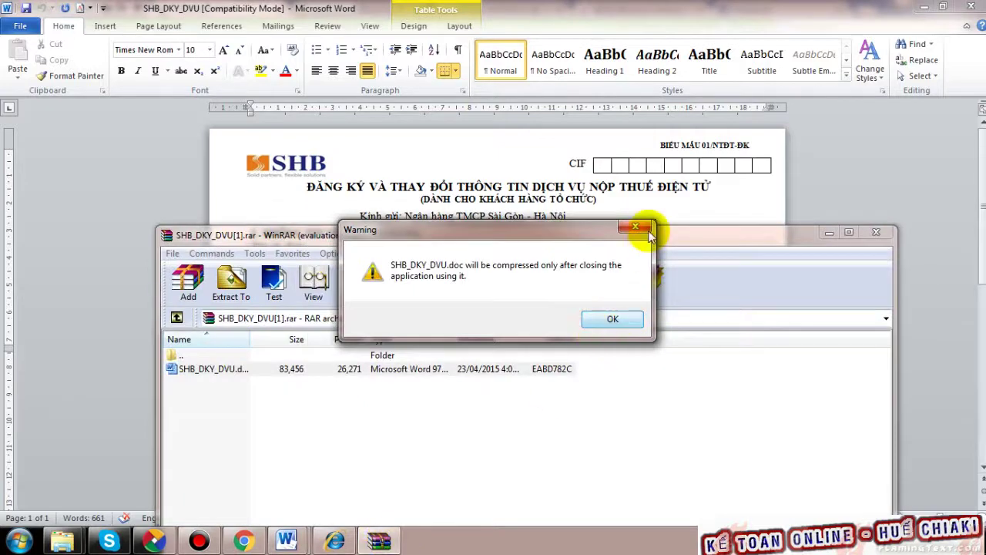
{"action": "left_click", "coordinate": [635, 226]}
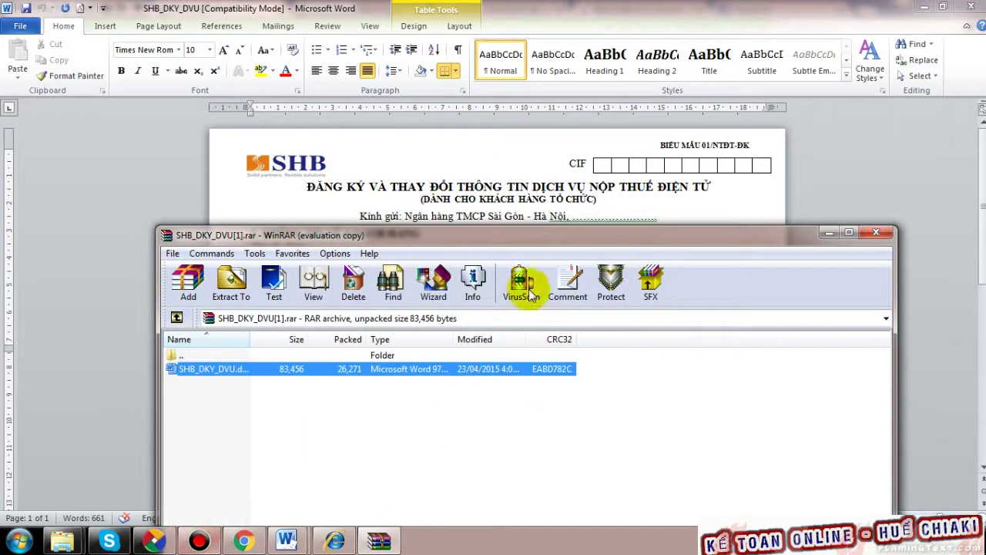
{"action": "left_click", "coordinate": [828, 232]}
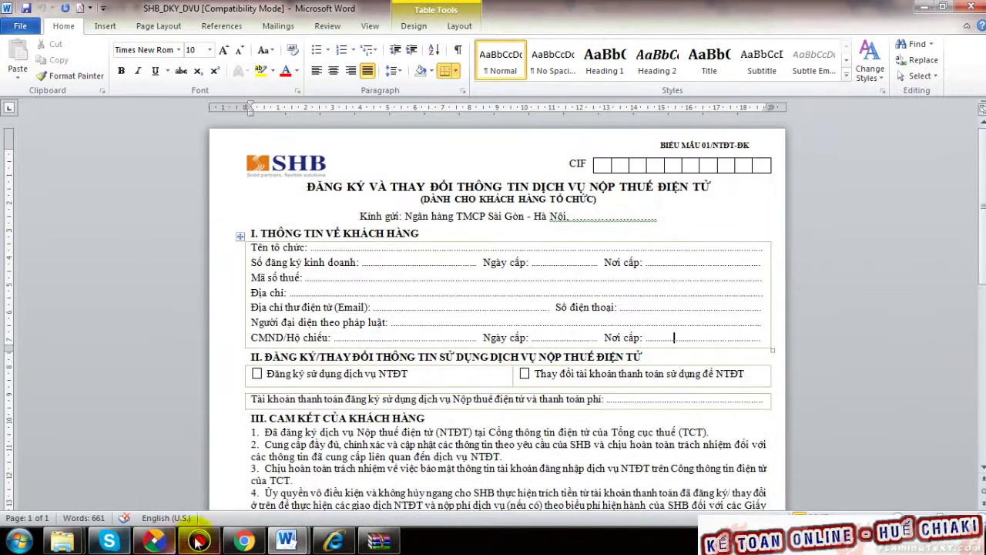
{"action": "left_click", "coordinate": [243, 542]}
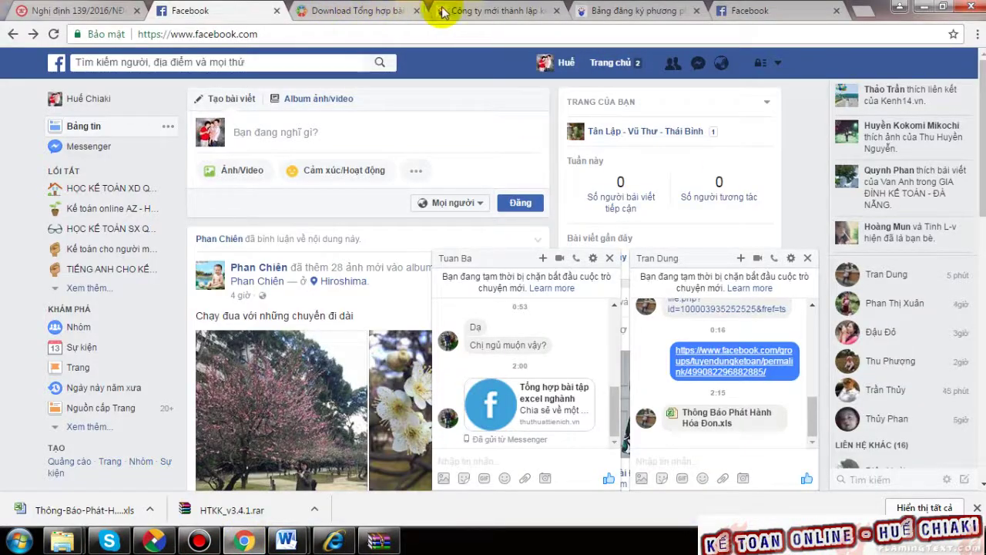
- Go to the Google home page in the Download Tổng hợp tab and open Gmail
{"action": "left_click", "coordinate": [370, 12]}
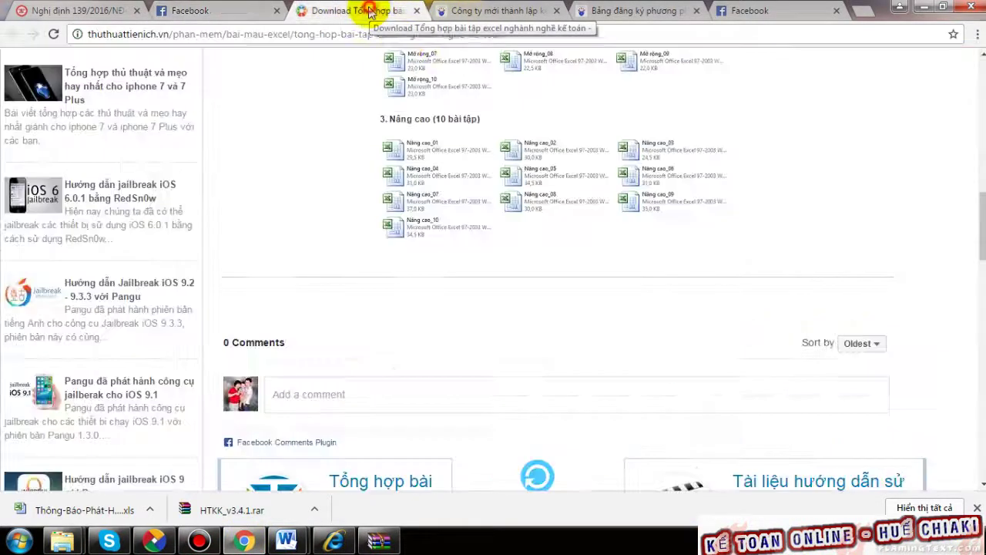
{"action": "left_click", "coordinate": [376, 34]}
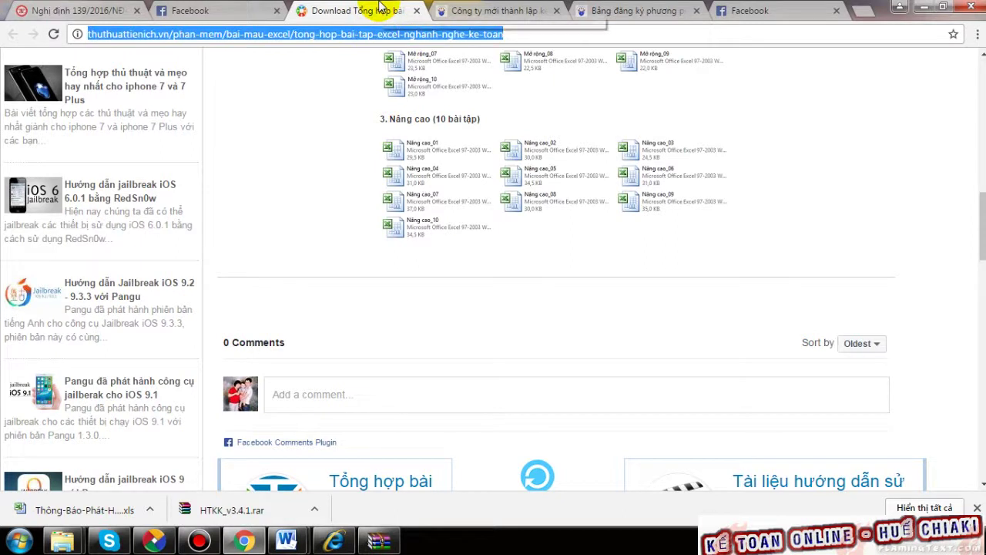
{"action": "type", "text": "go"}
{"action": "key", "text": "Return"}
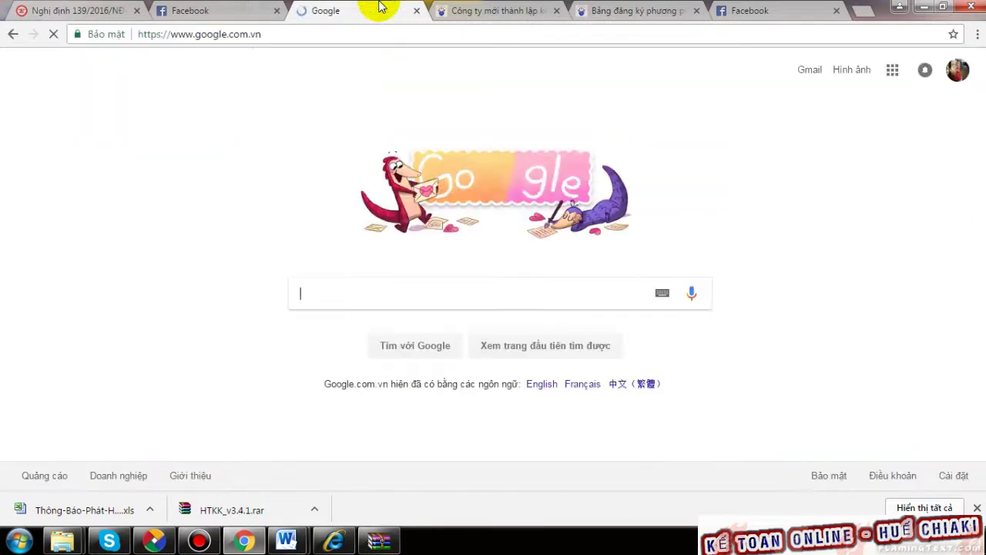
{"action": "left_click", "coordinate": [809, 70]}
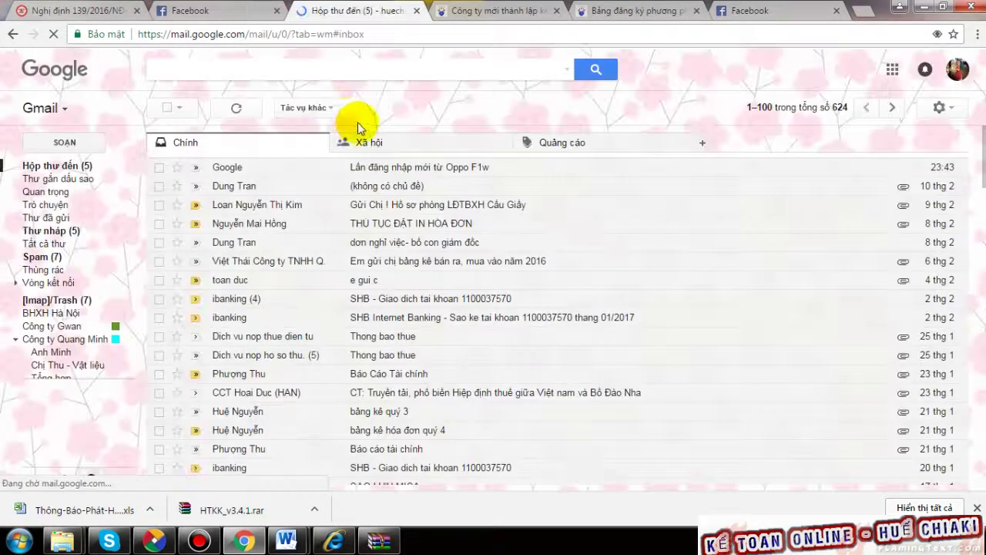
- Search the mailbox for all messages from one contact using the search suggestion
{"action": "left_click", "coordinate": [207, 70]}
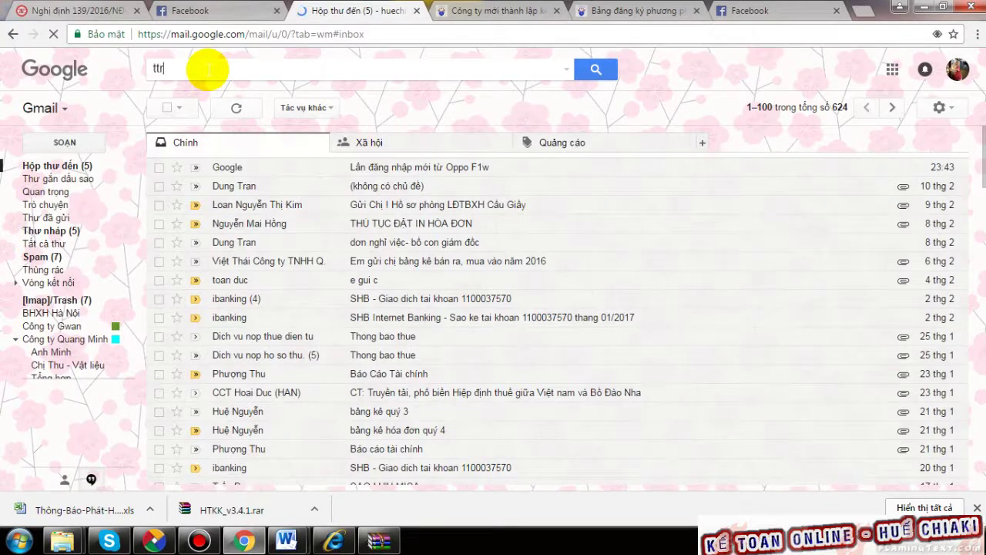
{"action": "type", "text": "ttr"}
{"action": "key", "text": "BackSpace"}
{"action": "key", "text": "BackSpace"}
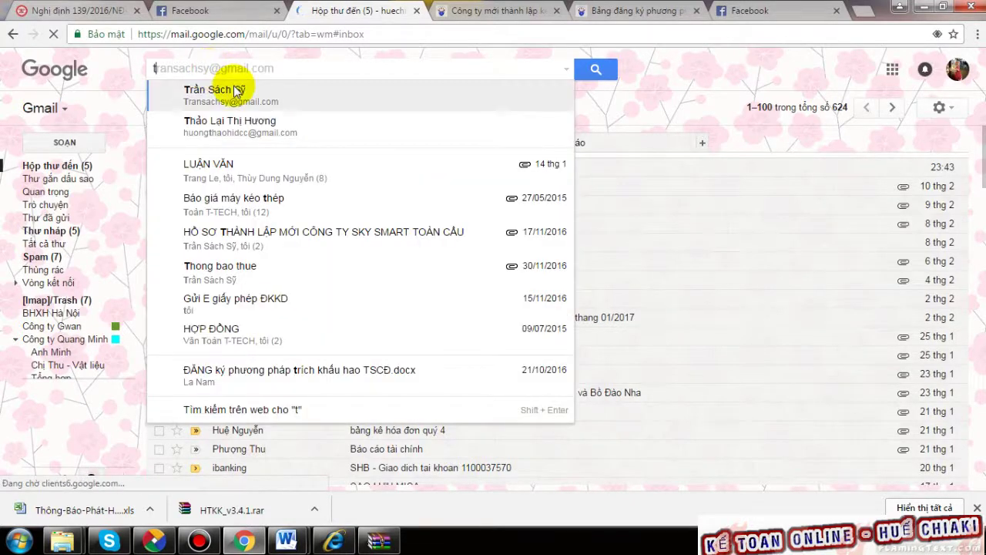
{"action": "left_click", "coordinate": [232, 90]}
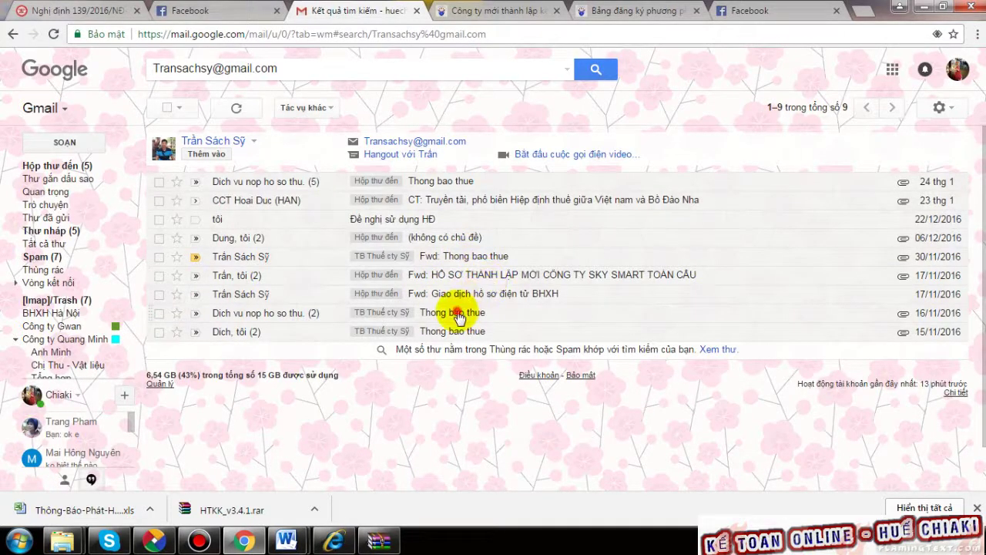
- Check the 16/11/2016 Thong bao thue, untitled attachment and HỒ SƠ THÀNH LẬP emails
{"action": "left_click", "coordinate": [462, 312]}
{"action": "scroll", "coordinate": [375, 341], "scroll_direction": "down", "scroll_amount": 2}
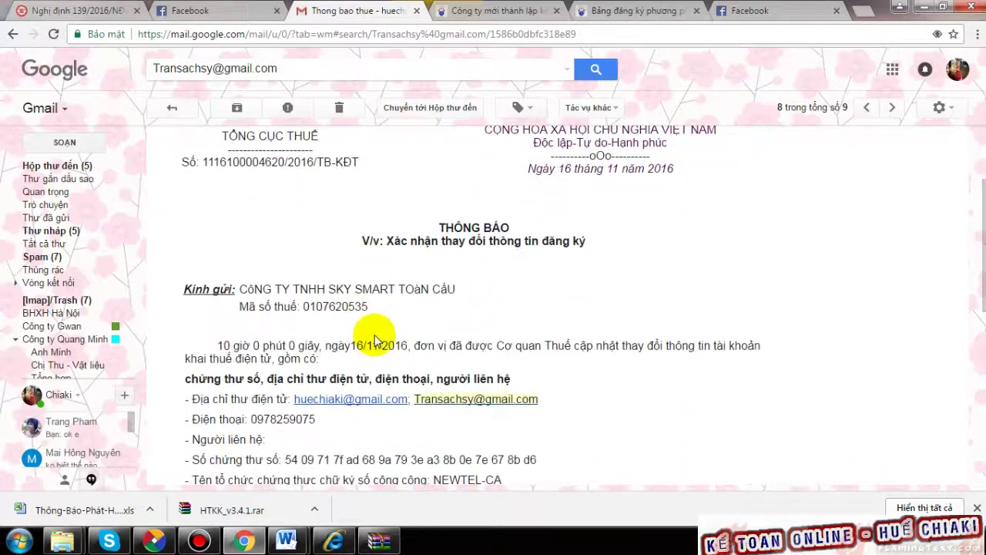
{"action": "scroll", "coordinate": [376, 341], "scroll_direction": "down", "scroll_amount": 1}
{"action": "scroll", "coordinate": [375, 341], "scroll_direction": "up", "scroll_amount": 3}
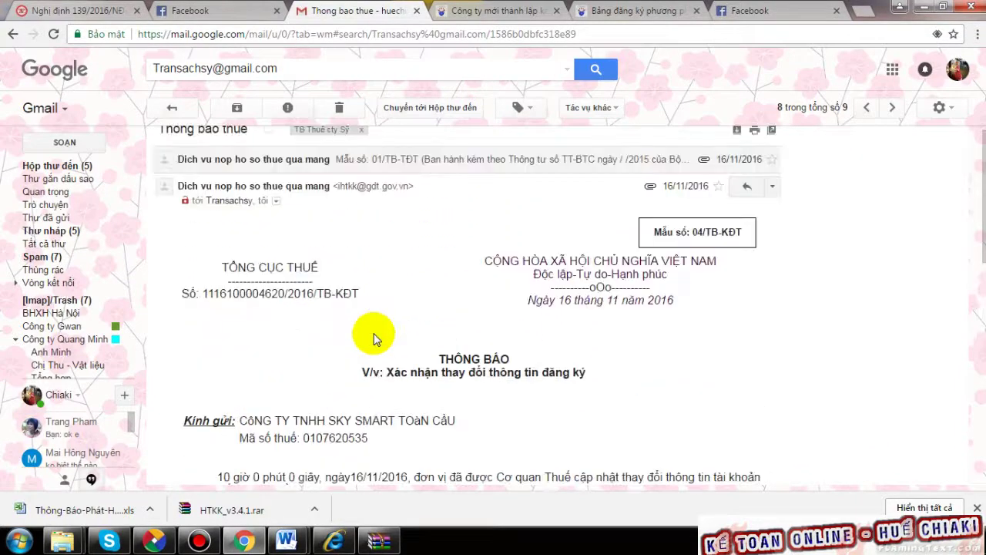
{"action": "scroll", "coordinate": [375, 342], "scroll_direction": "down", "scroll_amount": 3}
{"action": "left_click", "coordinate": [12, 34]}
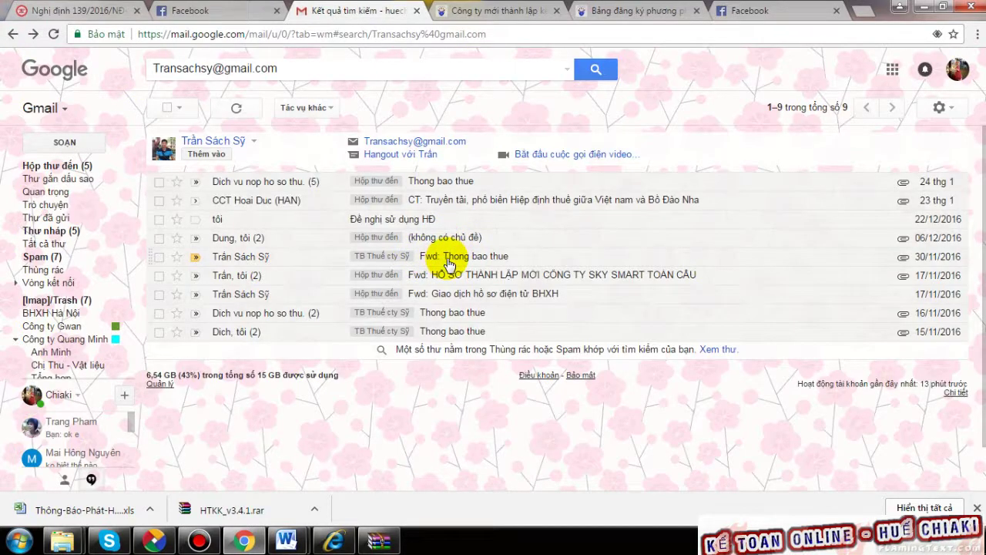
{"action": "left_click", "coordinate": [447, 243]}
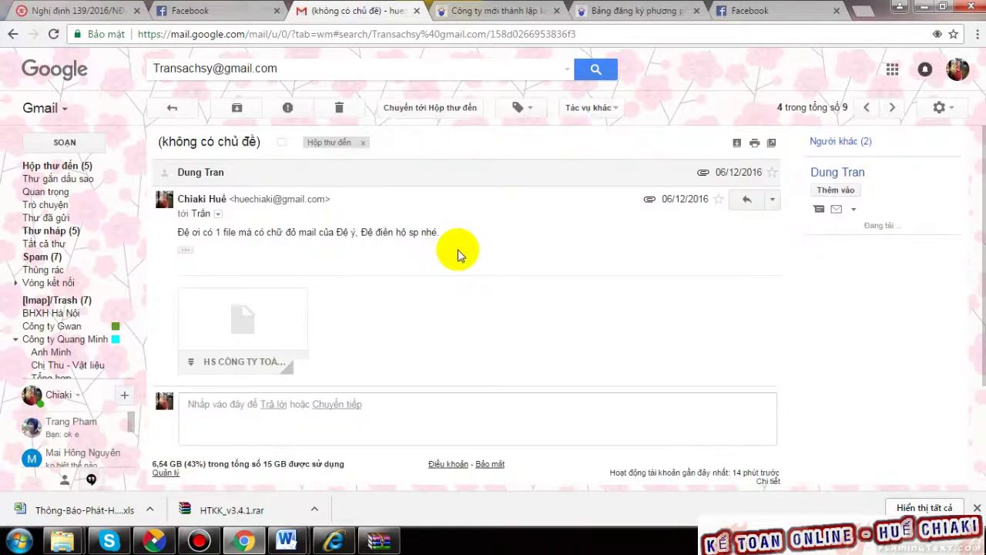
{"action": "left_click", "coordinate": [12, 34]}
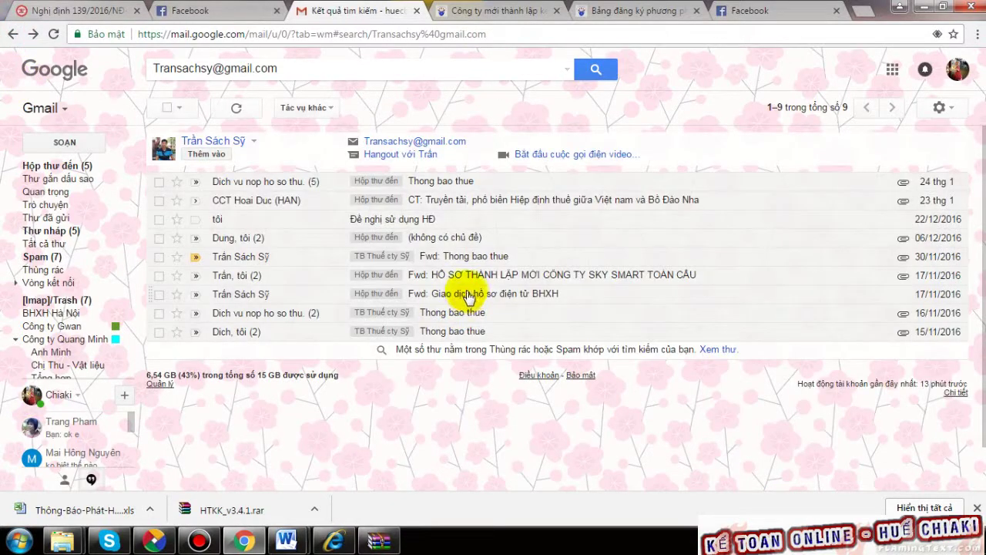
{"action": "left_click", "coordinate": [488, 282]}
{"action": "left_click", "coordinate": [13, 34]}
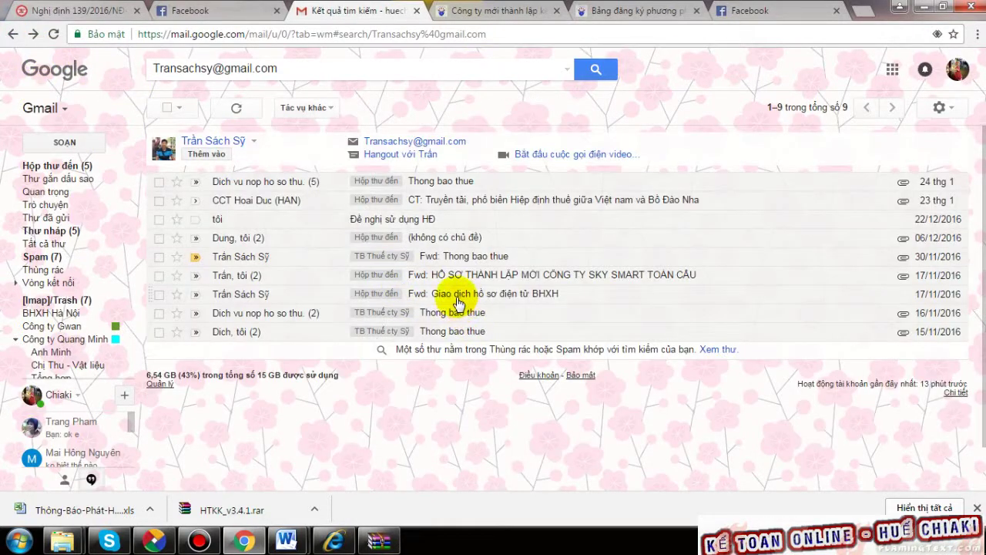
- Check the 15/11/2016 notice, then open the 'Fwd: Thong bao thue' email dated 30/11/2016
{"action": "left_click", "coordinate": [454, 336]}
{"action": "left_click", "coordinate": [12, 34]}
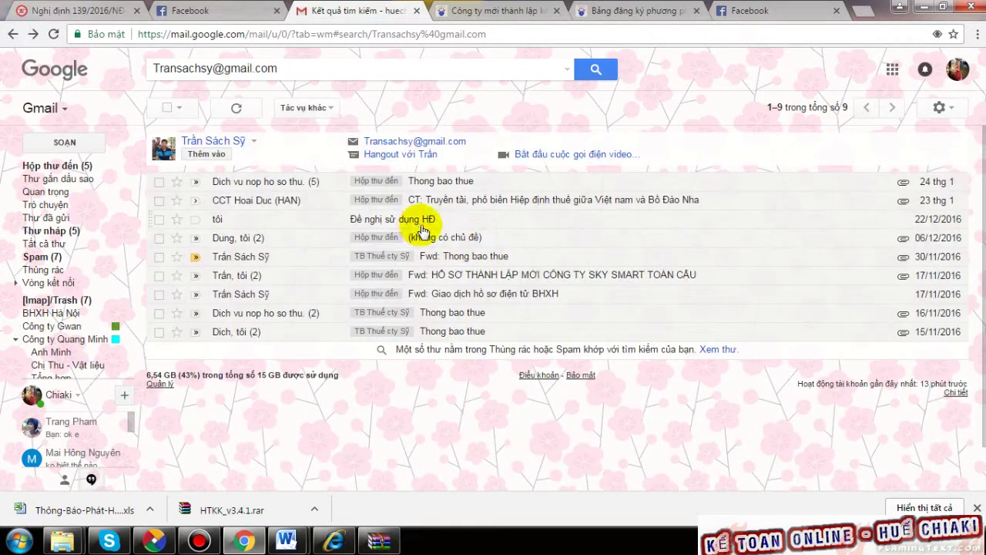
{"action": "left_click", "coordinate": [438, 239]}
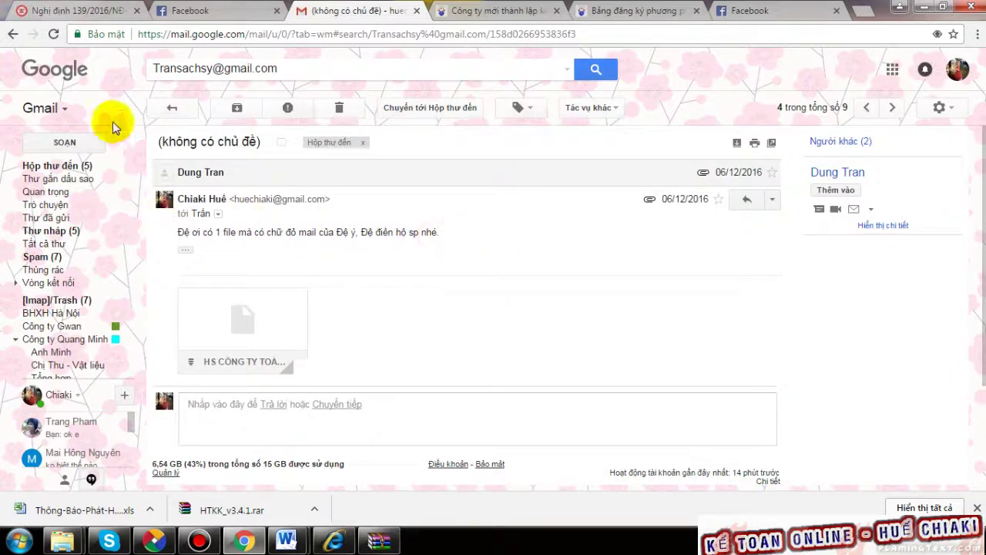
{"action": "left_click", "coordinate": [12, 34]}
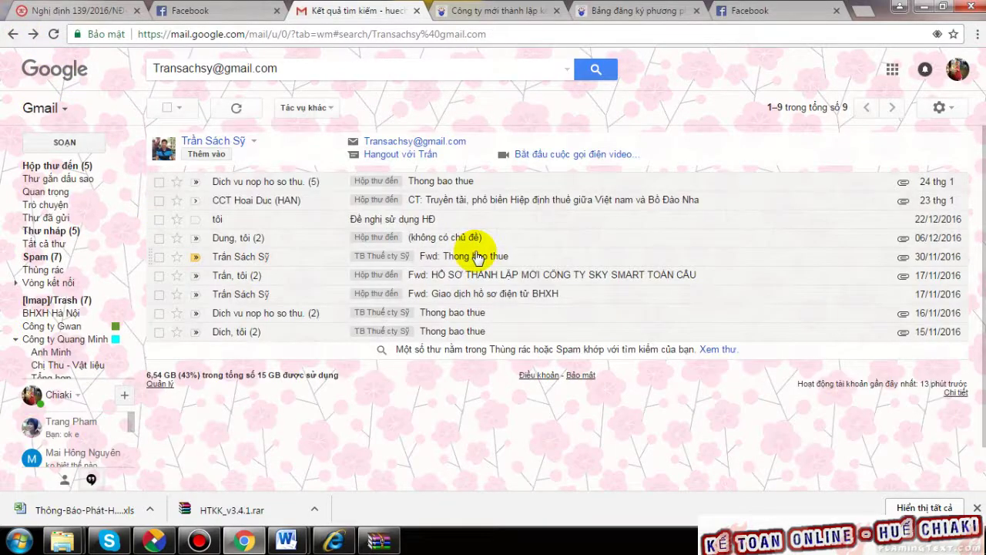
{"action": "left_click", "coordinate": [477, 258]}
{"action": "scroll", "coordinate": [462, 292], "scroll_direction": "up", "scroll_amount": 2}
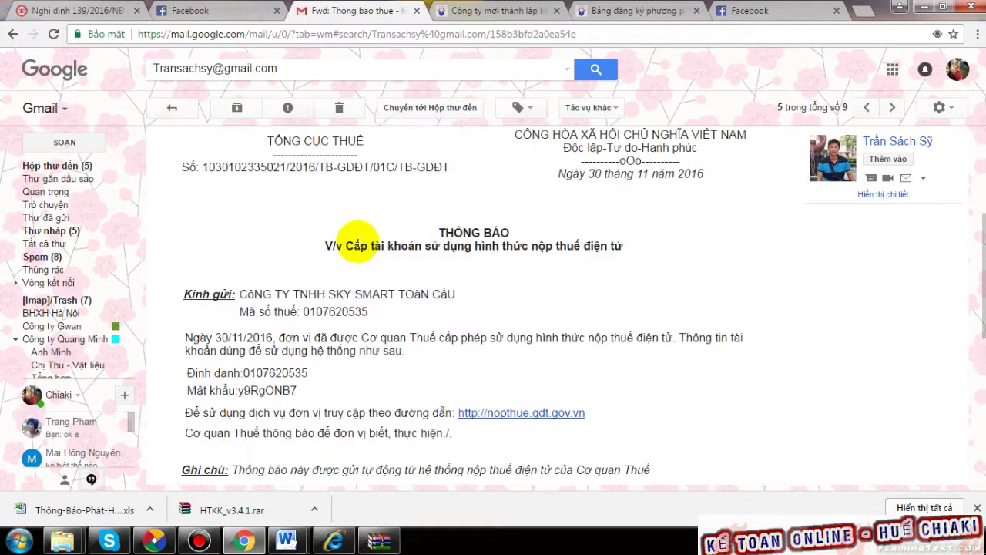
{"action": "scroll", "coordinate": [358, 312], "scroll_direction": "up", "scroll_amount": 2}
{"action": "scroll", "coordinate": [358, 328], "scroll_direction": "up", "scroll_amount": 1}
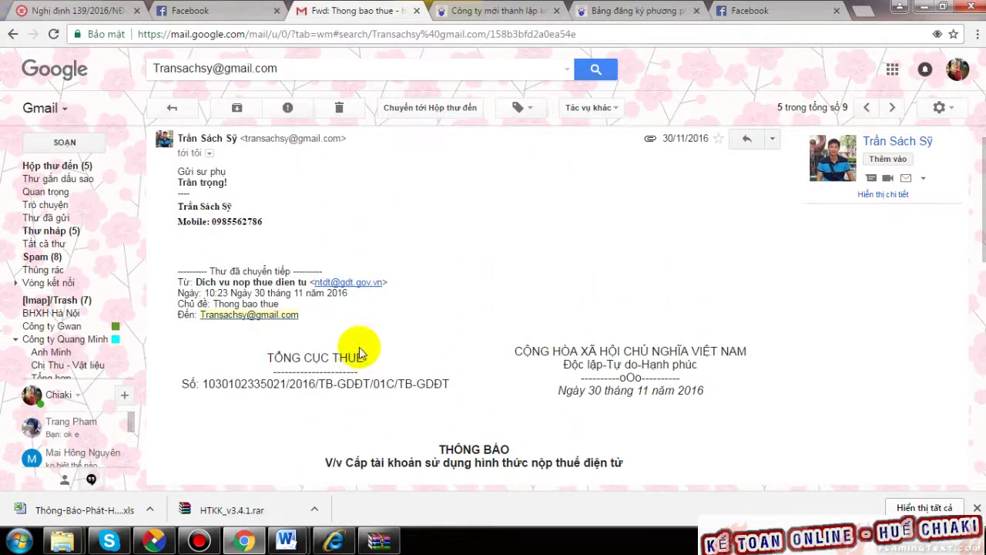
{"action": "scroll", "coordinate": [352, 346], "scroll_direction": "up", "scroll_amount": 1}
{"action": "scroll", "coordinate": [354, 358], "scroll_direction": "down", "scroll_amount": 2}
{"action": "scroll", "coordinate": [432, 404], "scroll_direction": "down", "scroll_amount": 2}
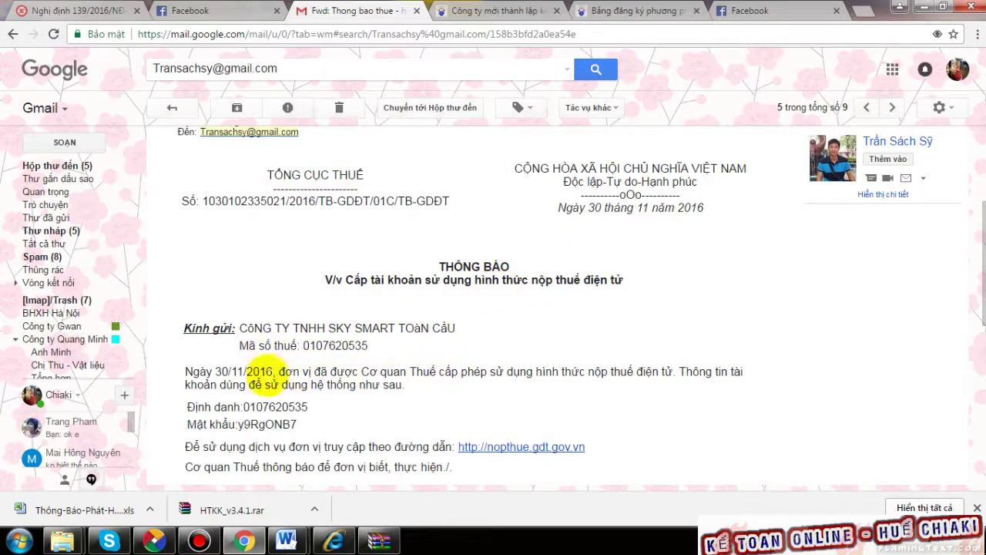
{"action": "scroll", "coordinate": [260, 378], "scroll_direction": "up", "scroll_amount": 2}
{"action": "scroll", "coordinate": [260, 383], "scroll_direction": "down", "scroll_amount": 1}
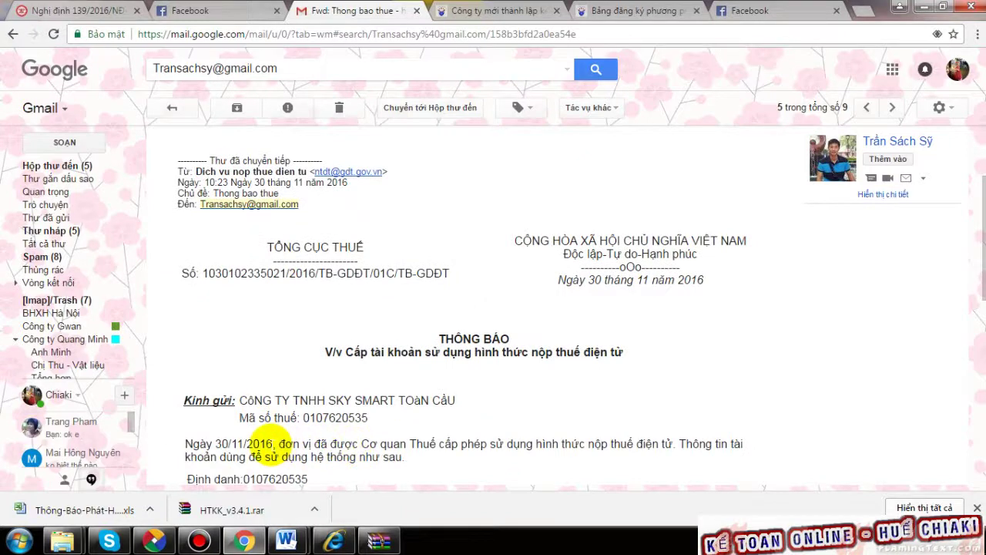
{"action": "left_click_drag", "start_coordinate": [275, 445], "coordinate": [229, 446]}
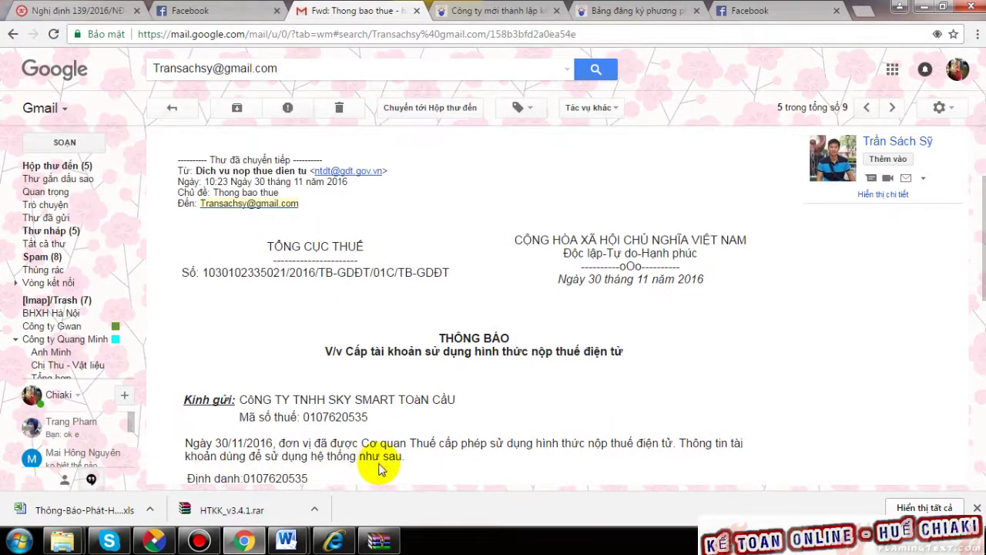
{"action": "scroll", "coordinate": [379, 463], "scroll_direction": "down", "scroll_amount": 1}
{"action": "left_click_drag", "start_coordinate": [245, 407], "coordinate": [337, 444]}
{"action": "left_click", "coordinate": [343, 441]}
{"action": "scroll", "coordinate": [393, 424], "scroll_direction": "down", "scroll_amount": 2}
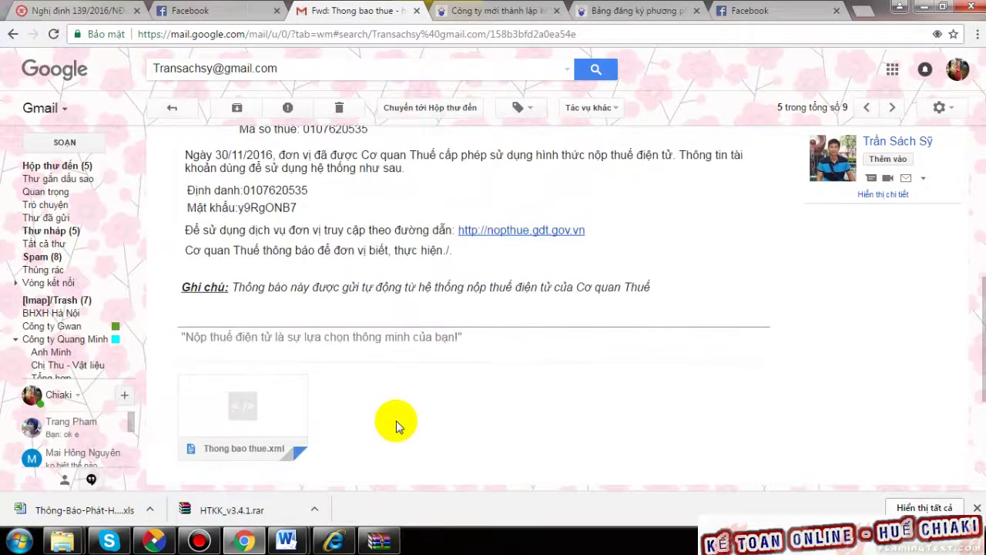
{"action": "scroll", "coordinate": [396, 421], "scroll_direction": "down", "scroll_amount": 4}
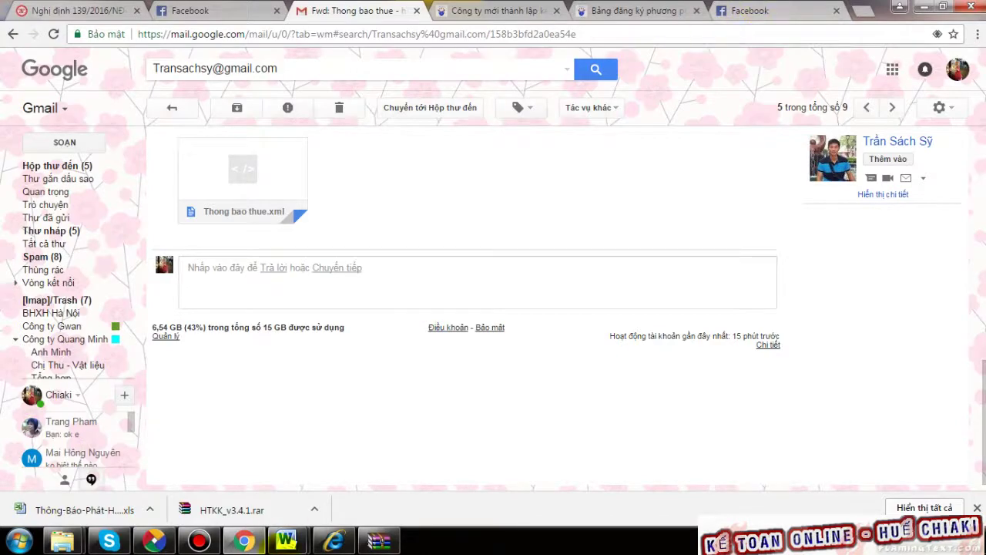
- Bring the tax portal's registration guide back and scroll through the partner bank list
{"action": "left_click", "coordinate": [333, 542]}
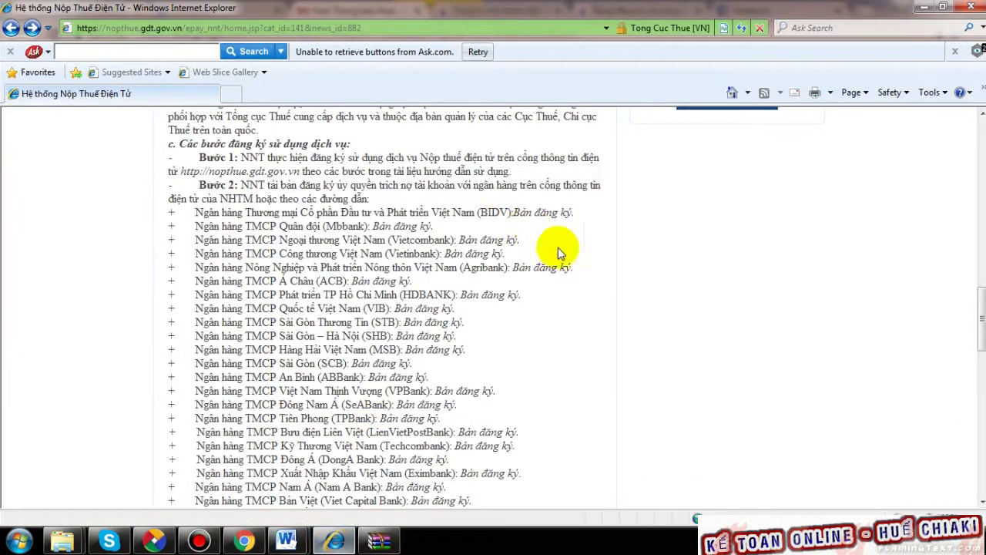
{"action": "scroll", "coordinate": [590, 291], "scroll_direction": "up", "scroll_amount": 2}
{"action": "scroll", "coordinate": [591, 288], "scroll_direction": "down", "scroll_amount": 1}
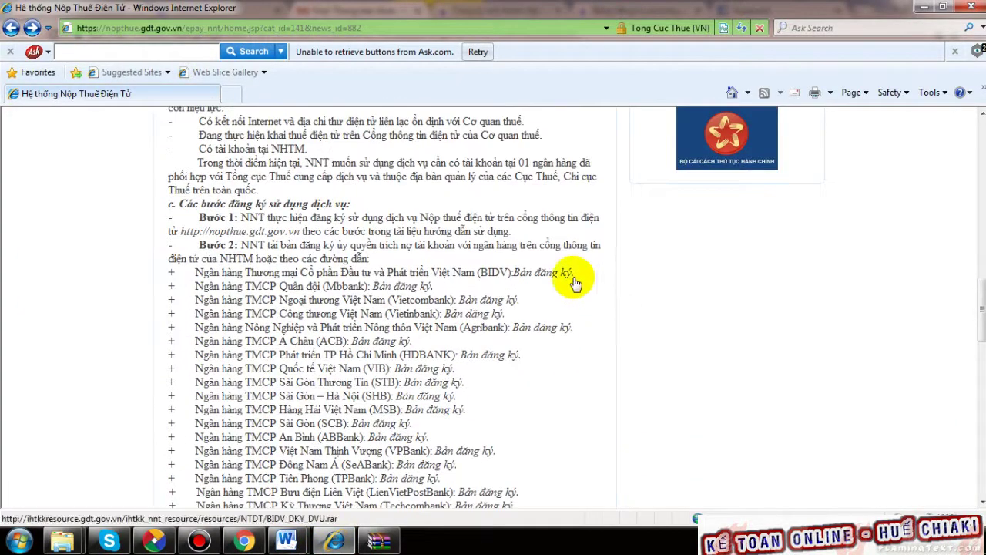
{"action": "scroll", "coordinate": [571, 277], "scroll_direction": "down", "scroll_amount": 4}
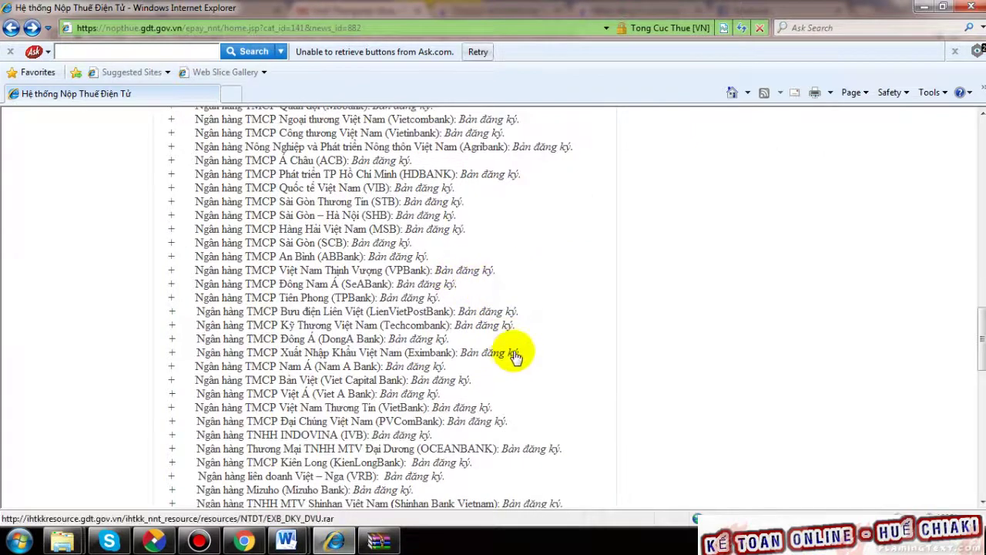
{"action": "scroll", "coordinate": [572, 269], "scroll_direction": "down", "scroll_amount": 5}
{"action": "scroll", "coordinate": [576, 268], "scroll_direction": "down", "scroll_amount": 3}
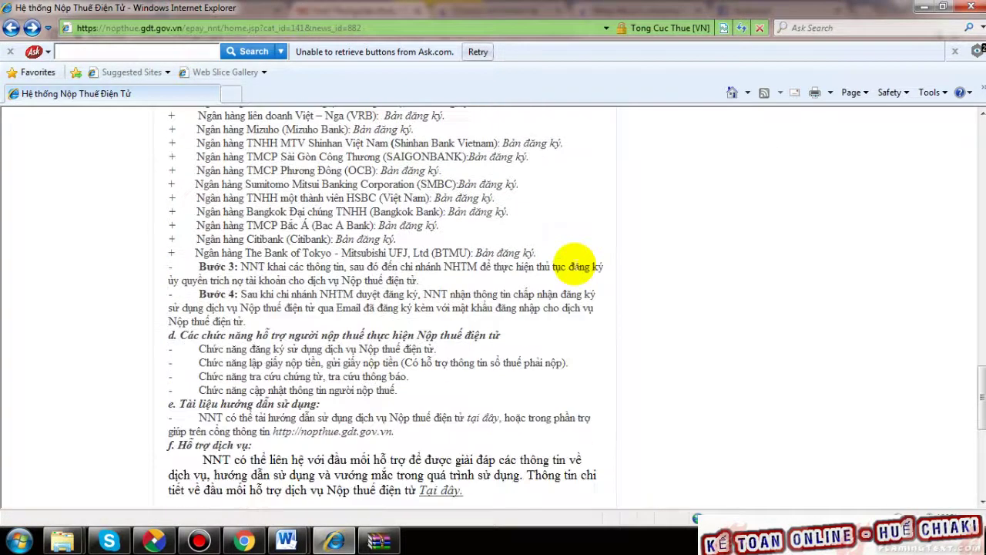
- Highlight the Bước 3 and Bước 4 registration instructions in the guide
{"action": "left_click_drag", "start_coordinate": [240, 267], "coordinate": [436, 285]}
{"action": "left_click_drag", "start_coordinate": [261, 294], "coordinate": [395, 308]}
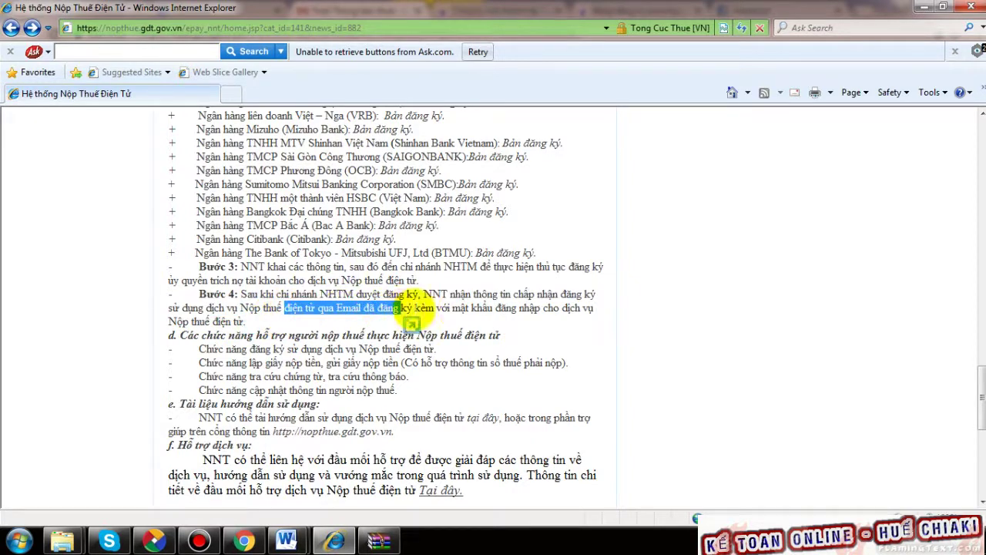
{"action": "scroll", "coordinate": [470, 308], "scroll_direction": "down", "scroll_amount": 3}
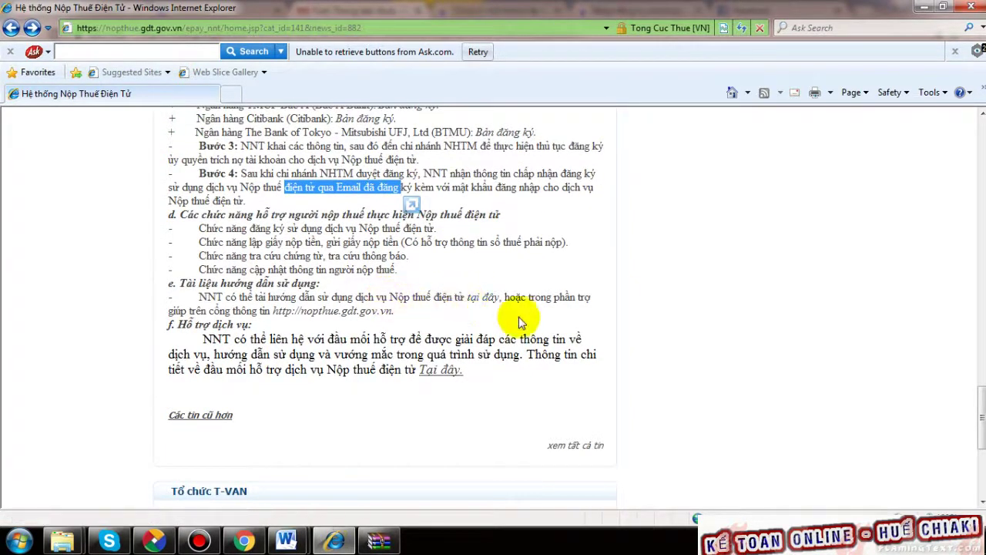
{"action": "scroll", "coordinate": [485, 308], "scroll_direction": "up", "scroll_amount": 6}
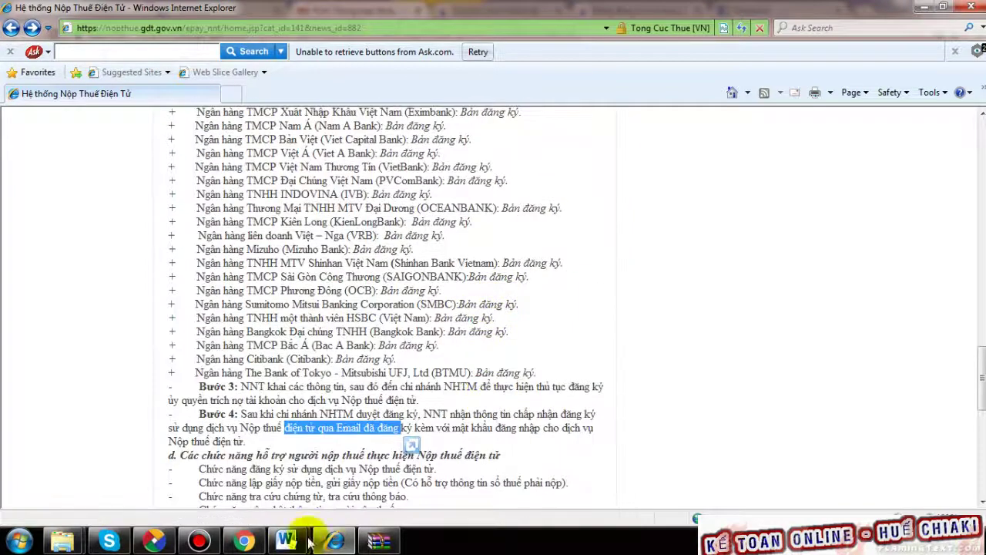
- Open a blank tab, then return to the 'Hệ thống Nộp Thuế Điện Tử' guide scrolled to its menu bar
{"action": "left_click", "coordinate": [231, 93]}
{"action": "left_click", "coordinate": [98, 94]}
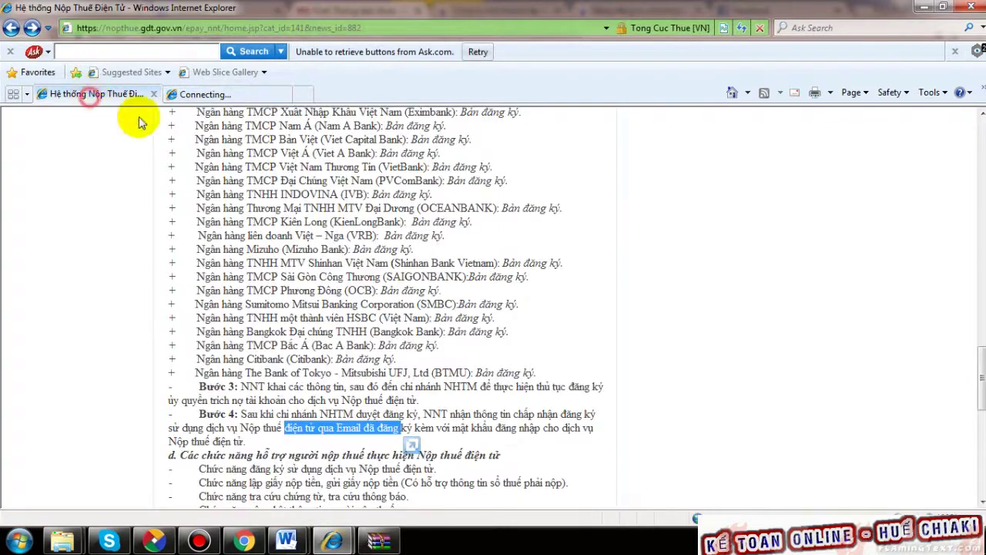
{"action": "scroll", "coordinate": [455, 180], "scroll_direction": "up", "scroll_amount": 7}
{"action": "scroll", "coordinate": [453, 185], "scroll_direction": "up", "scroll_amount": 10}
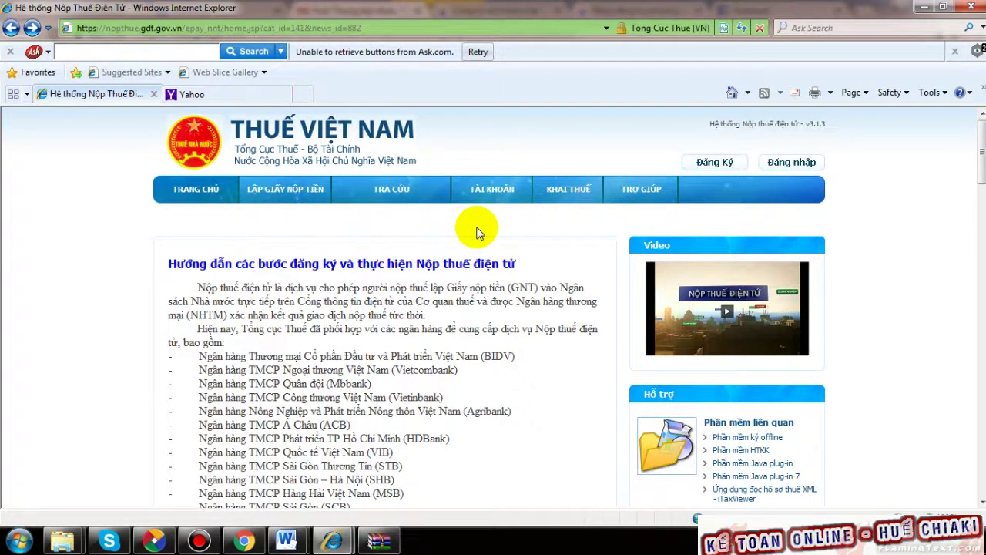
{"action": "mouse_move", "coordinate": [201, 199]}
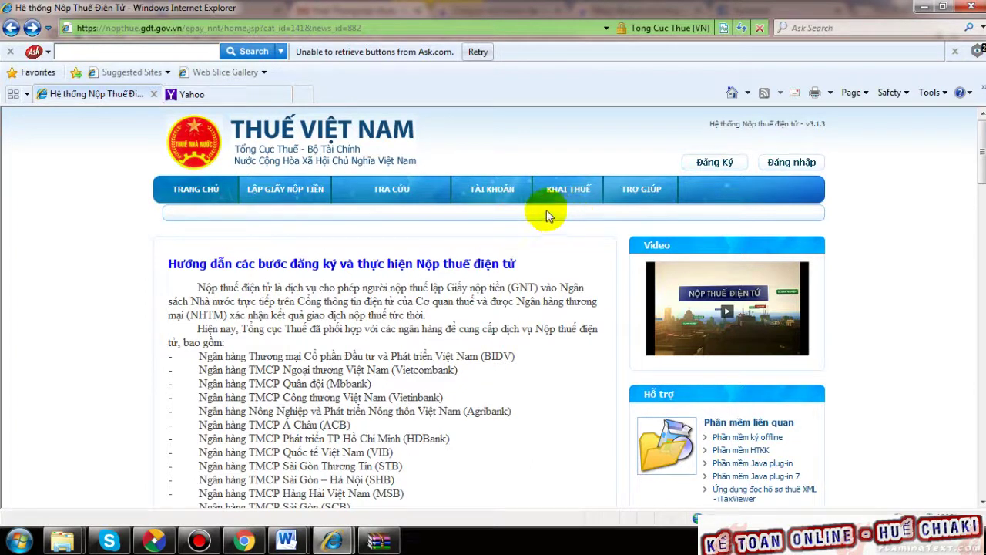
{"action": "mouse_move", "coordinate": [501, 193]}
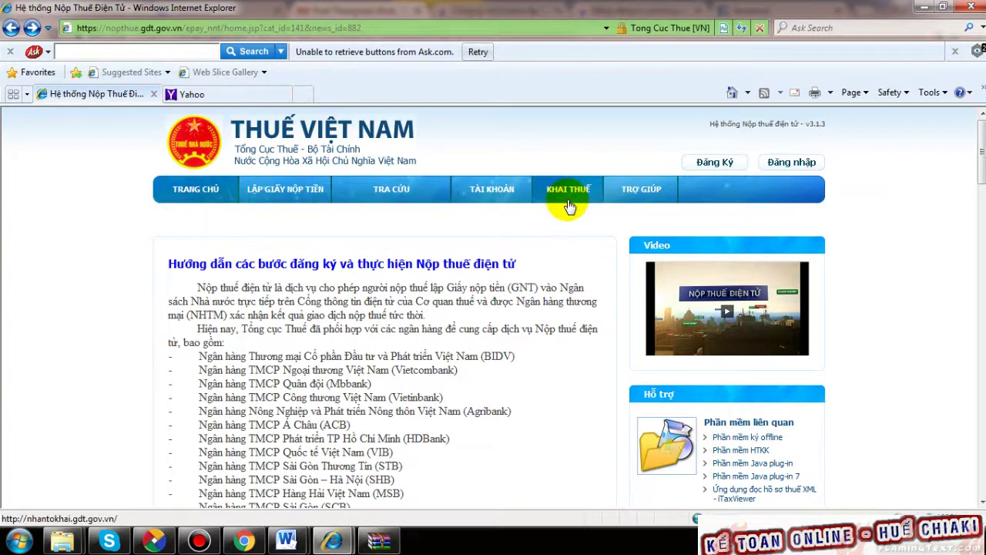
- Log in to the portal with the company's tax code username and account password
{"action": "left_click", "coordinate": [502, 194]}
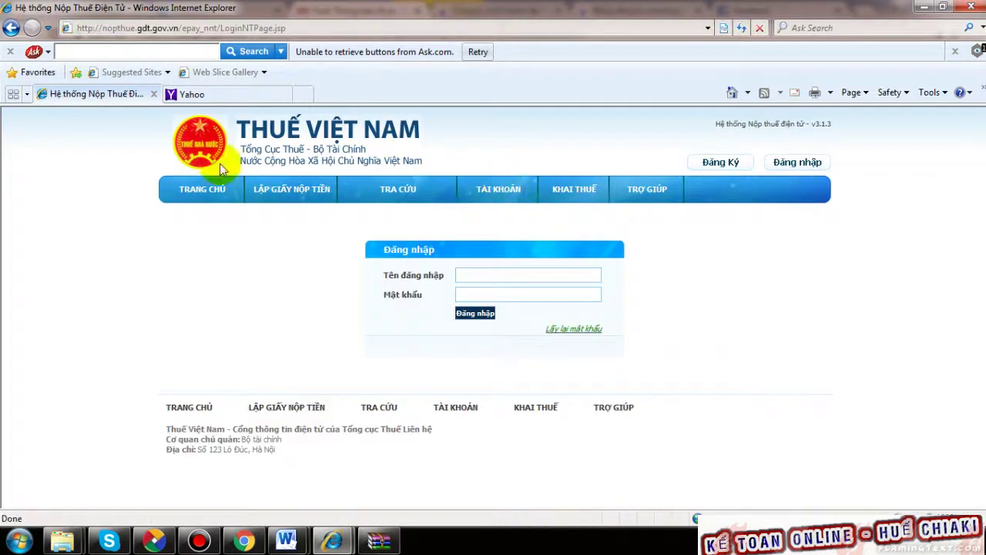
{"action": "mouse_move", "coordinate": [511, 198]}
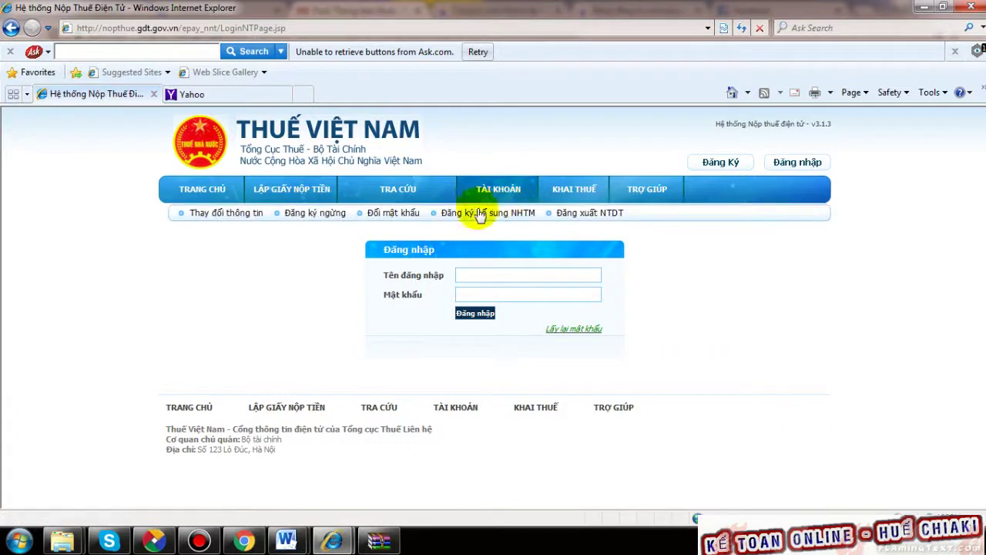
{"action": "left_click", "coordinate": [224, 217]}
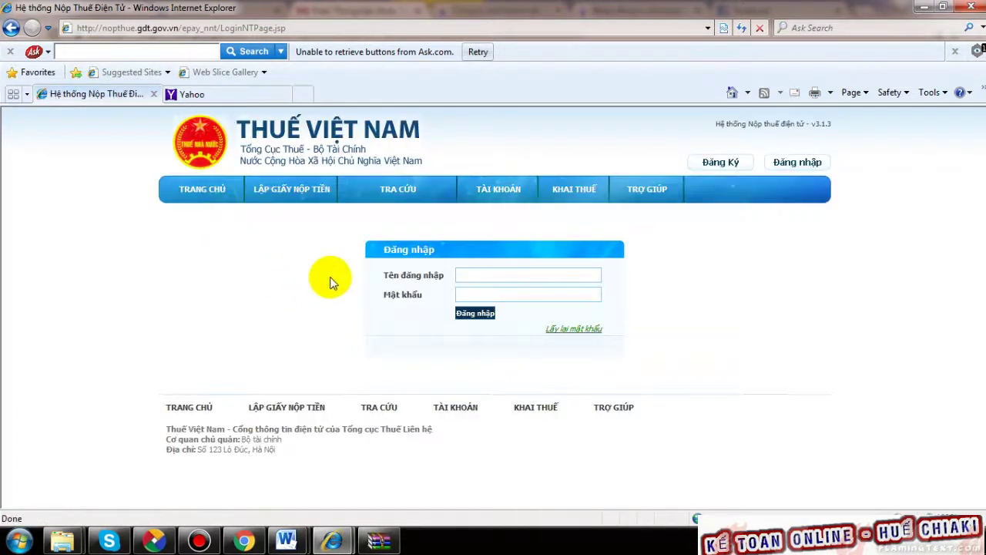
{"action": "left_click", "coordinate": [473, 275]}
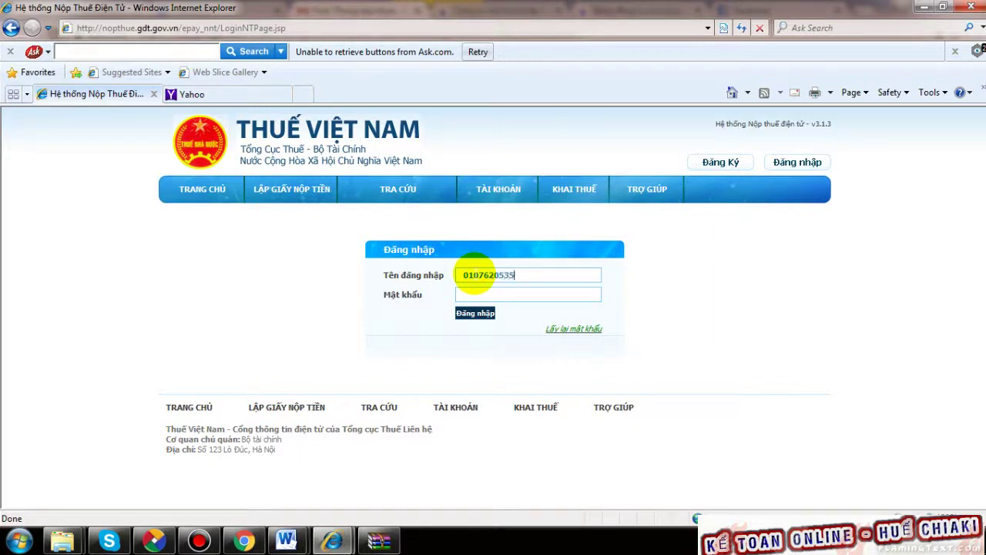
{"action": "left_click", "coordinate": [494, 293]}
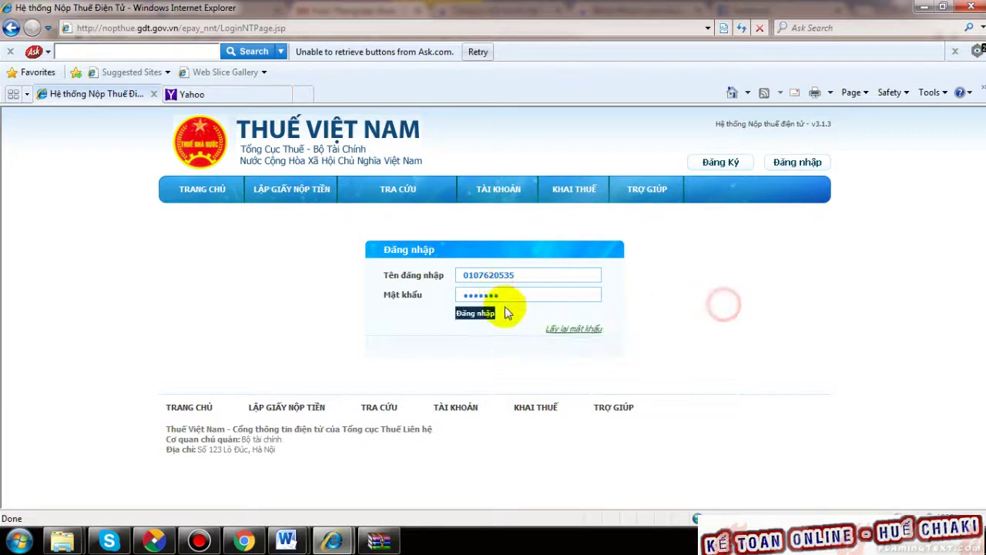
{"action": "left_click", "coordinate": [478, 316]}
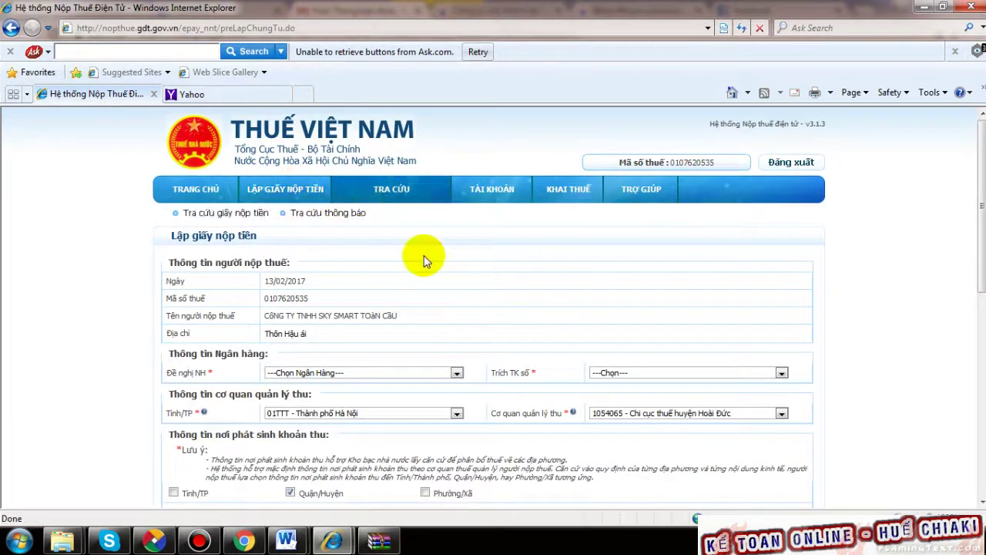
- Open Thay đổi thông tin from the TÀI KHOẢN menu
{"action": "mouse_move", "coordinate": [258, 193]}
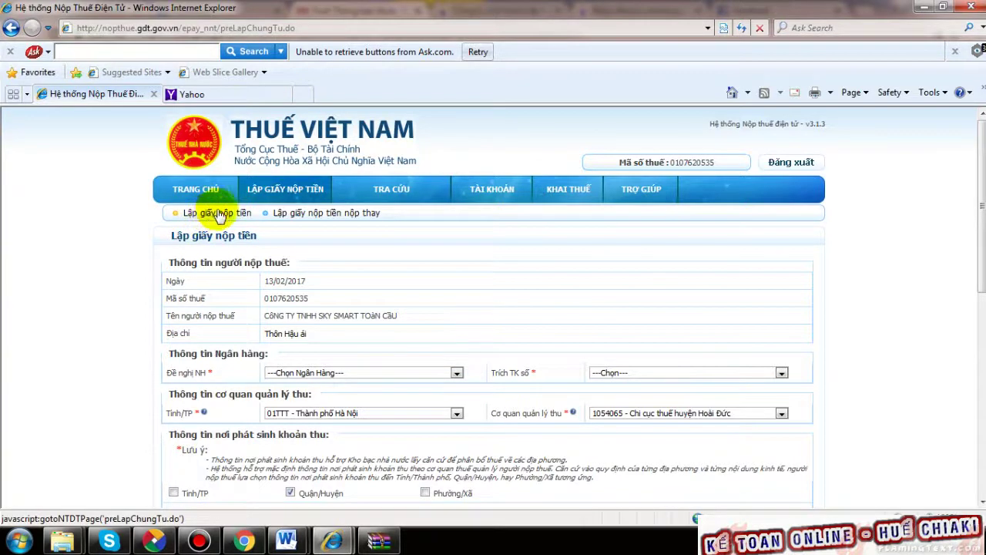
{"action": "mouse_move", "coordinate": [483, 197]}
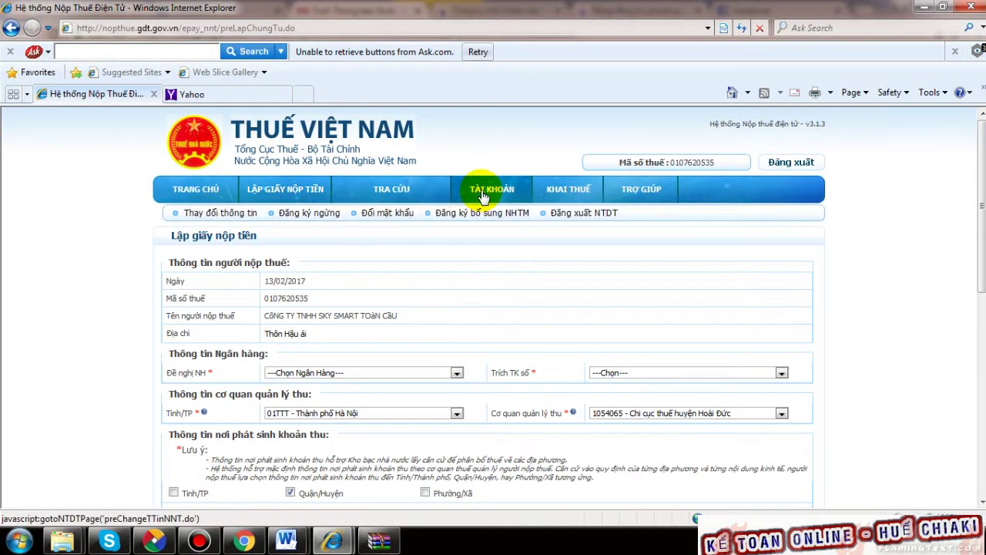
{"action": "left_click", "coordinate": [228, 213]}
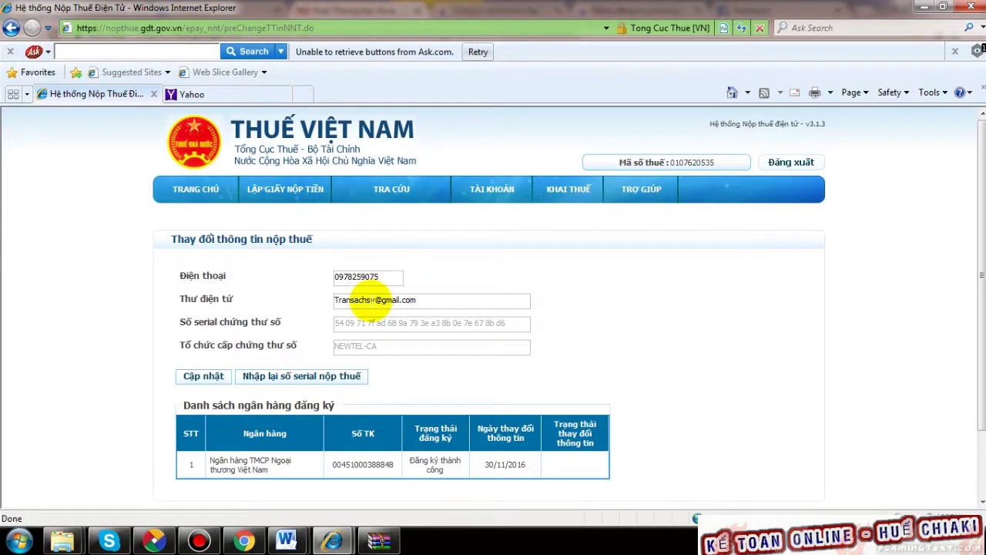
- Save the taxpayer's existing phone and e-mail details with Cập nhật
{"action": "scroll", "coordinate": [404, 333], "scroll_direction": "down", "scroll_amount": 2}
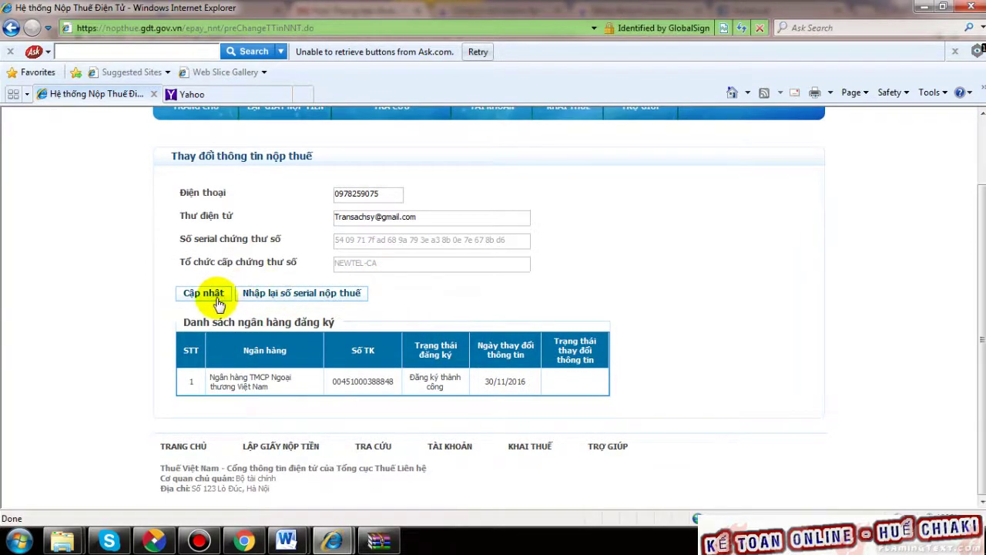
{"action": "left_click", "coordinate": [205, 293]}
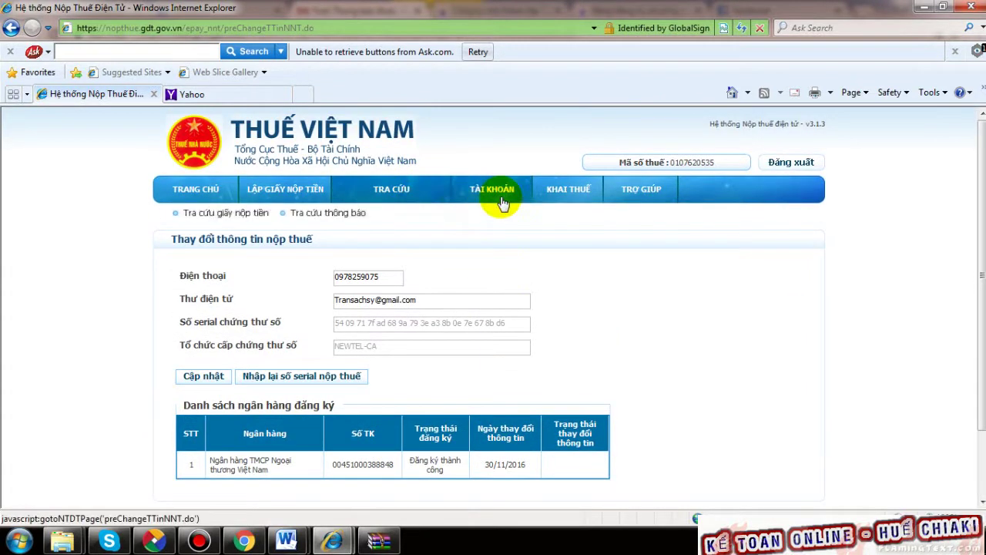
{"action": "mouse_move", "coordinate": [497, 201]}
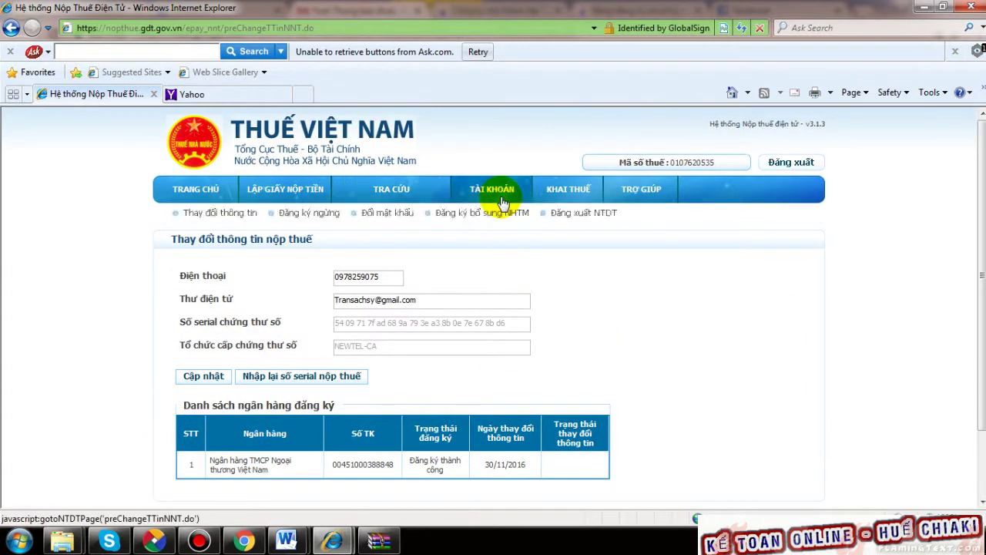
- Open the Đổi mật khẩu form and decline the new-PIN notice that pops up
{"action": "left_click", "coordinate": [385, 217]}
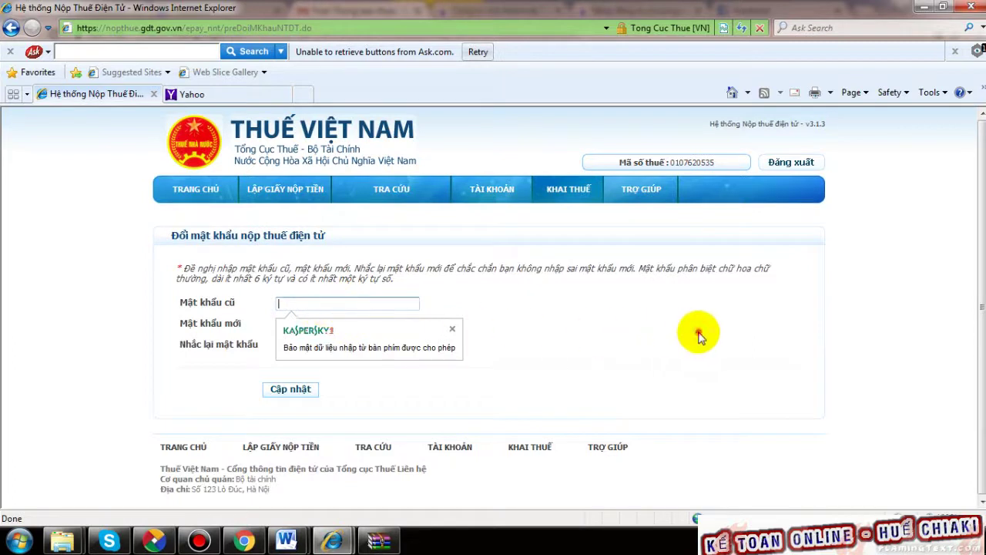
{"action": "left_click", "coordinate": [303, 324]}
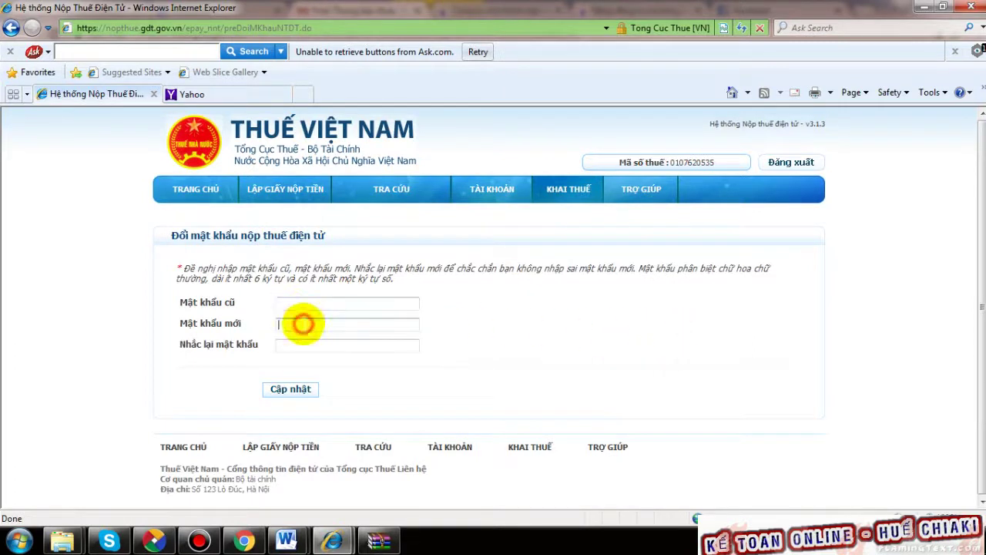
{"action": "left_click", "coordinate": [286, 345]}
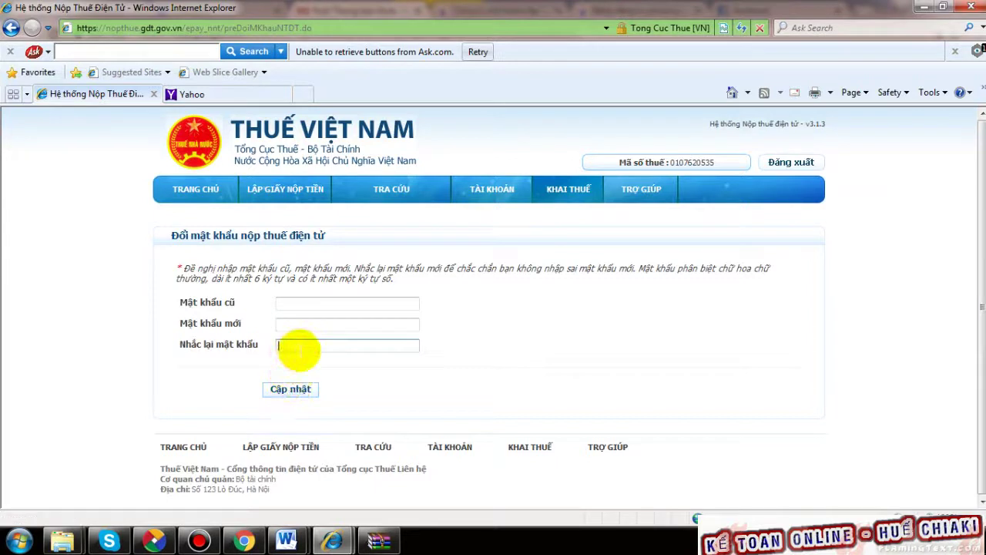
{"action": "left_click", "coordinate": [304, 309]}
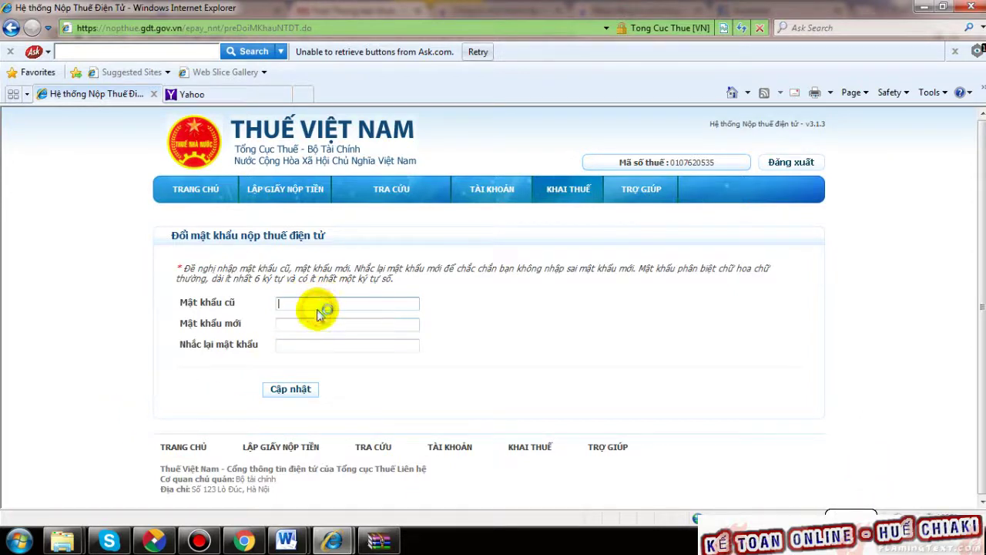
{"action": "type", "text": "••"}
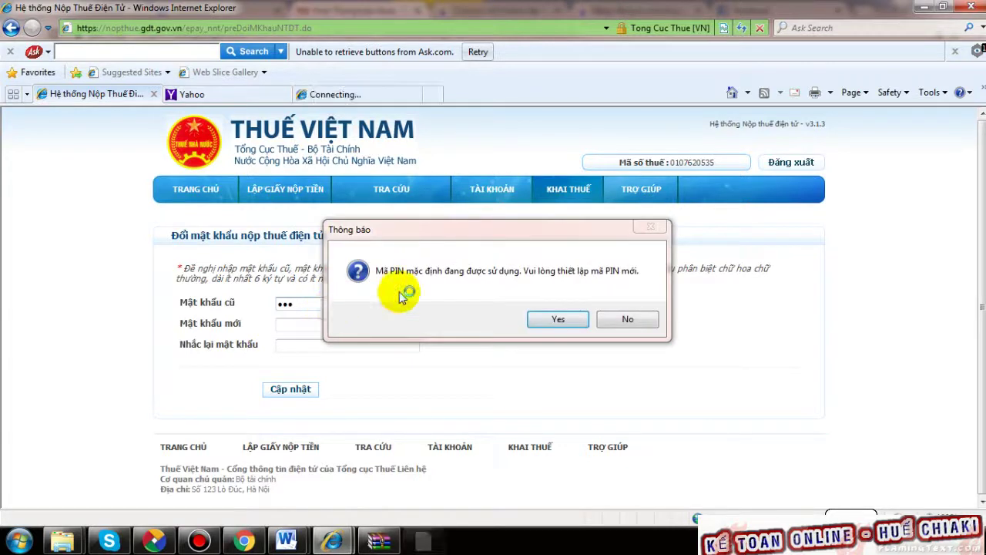
{"action": "left_click", "coordinate": [630, 321]}
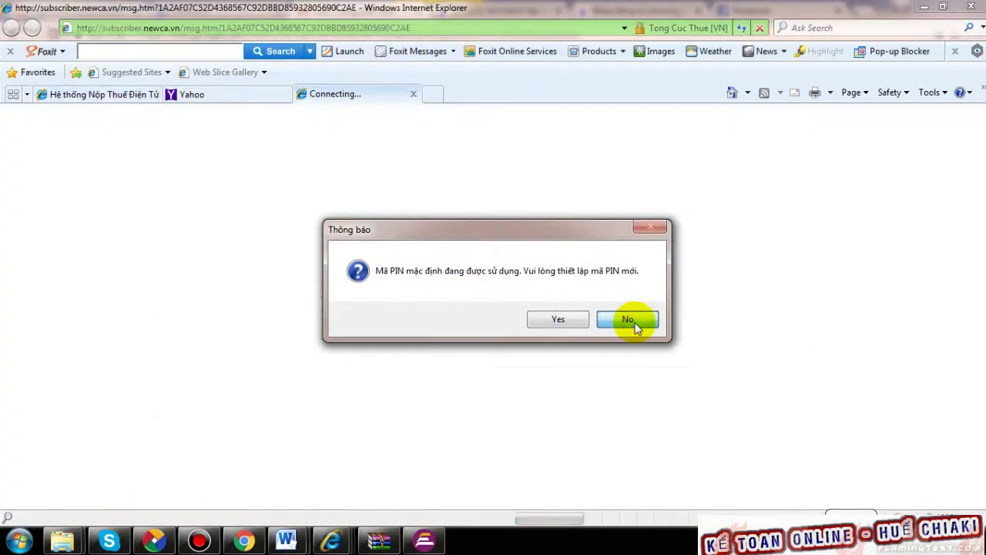
{"action": "left_click", "coordinate": [630, 322]}
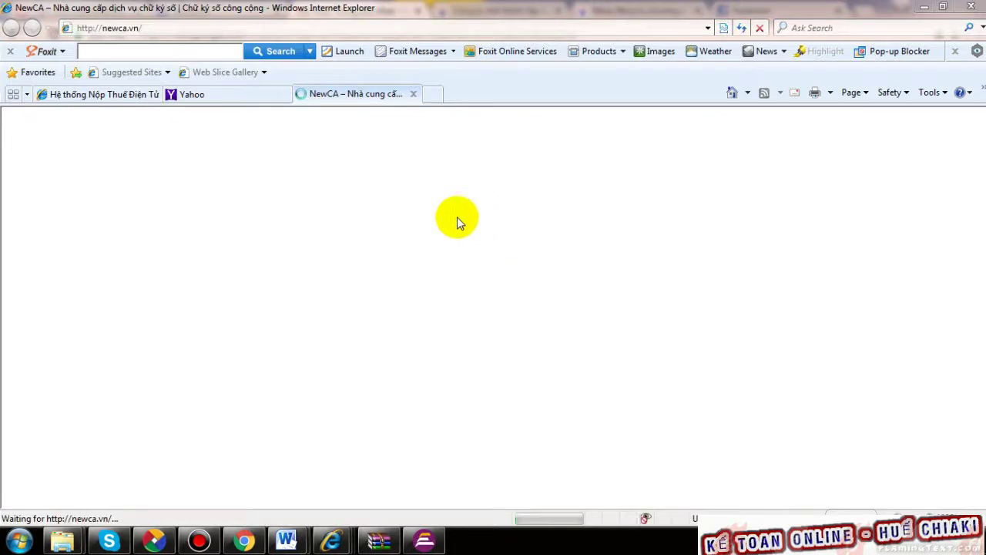
- Enter the old password, then the new password in Mật khẩu mới and Nhắc lại mật khẩu
{"action": "left_click", "coordinate": [115, 94]}
{"action": "left_click", "coordinate": [314, 304]}
{"action": "type", "text": "123"}
{"action": "left_click_drag", "start_coordinate": [315, 304], "coordinate": [254, 302]}
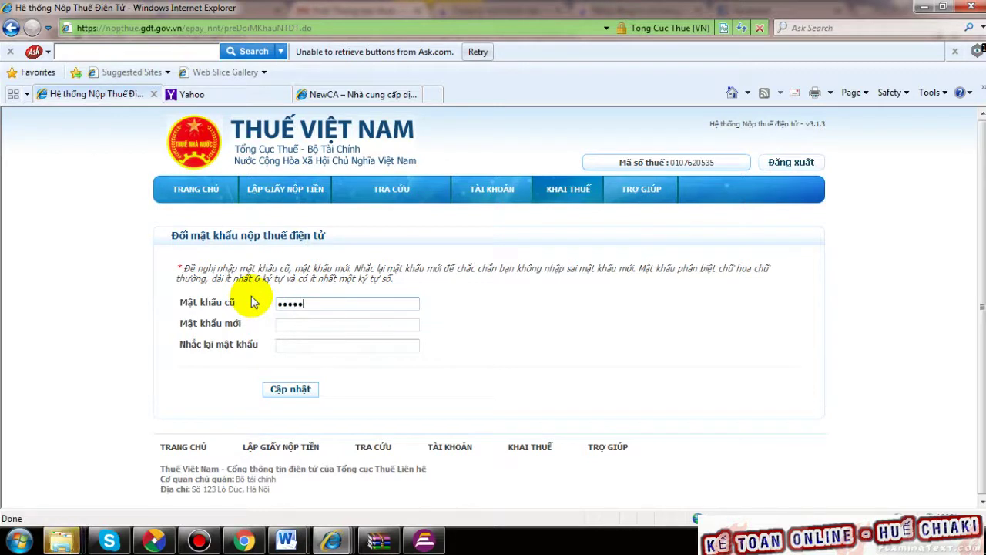
{"action": "left_click", "coordinate": [310, 323]}
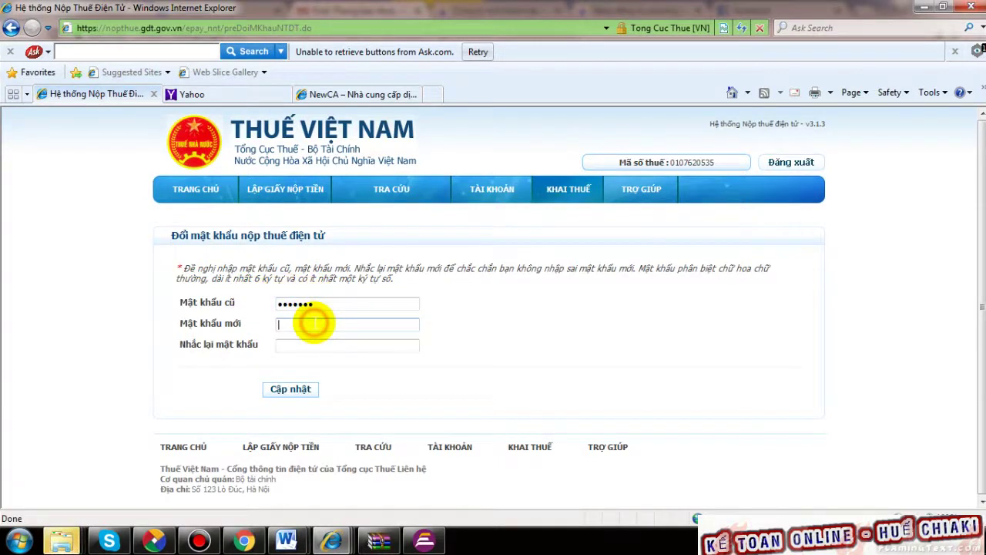
{"action": "type", "text": "1234567"}
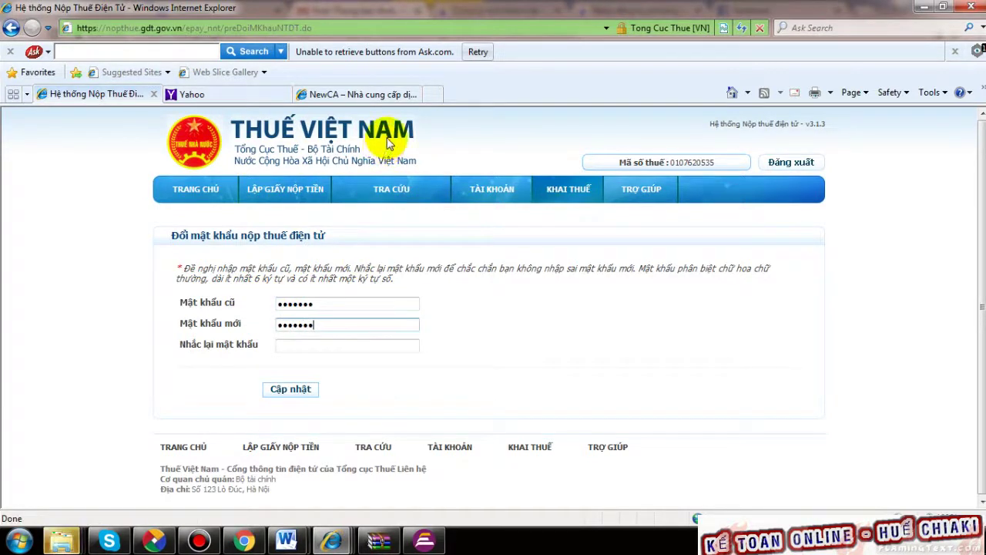
{"action": "left_click", "coordinate": [347, 344]}
{"action": "type", "text": "1234567"}
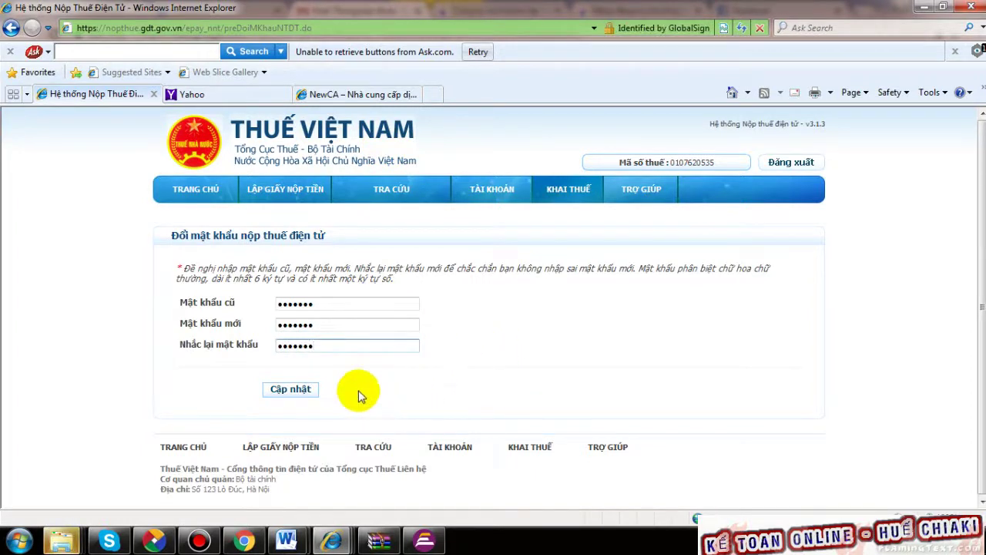
- Submit the password change, dismiss the warning, retype both new-password fields and resubmit
{"action": "left_click", "coordinate": [293, 389]}
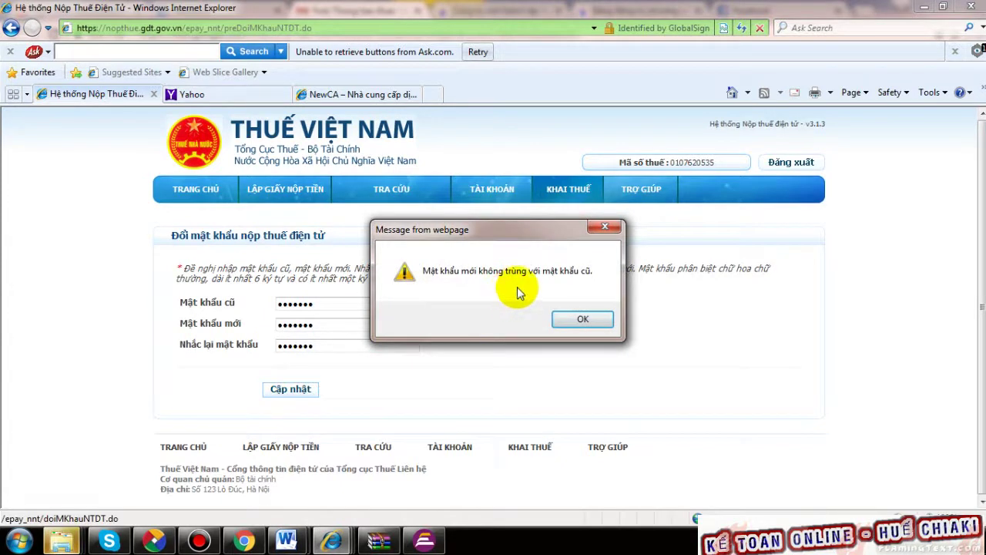
{"action": "left_click", "coordinate": [589, 319]}
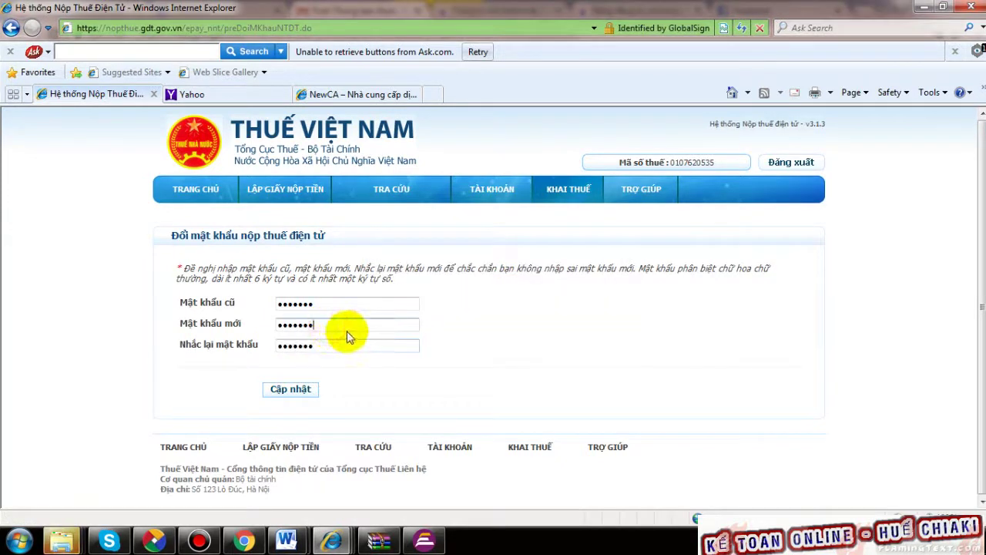
{"action": "left_click_drag", "start_coordinate": [342, 328], "coordinate": [255, 329]}
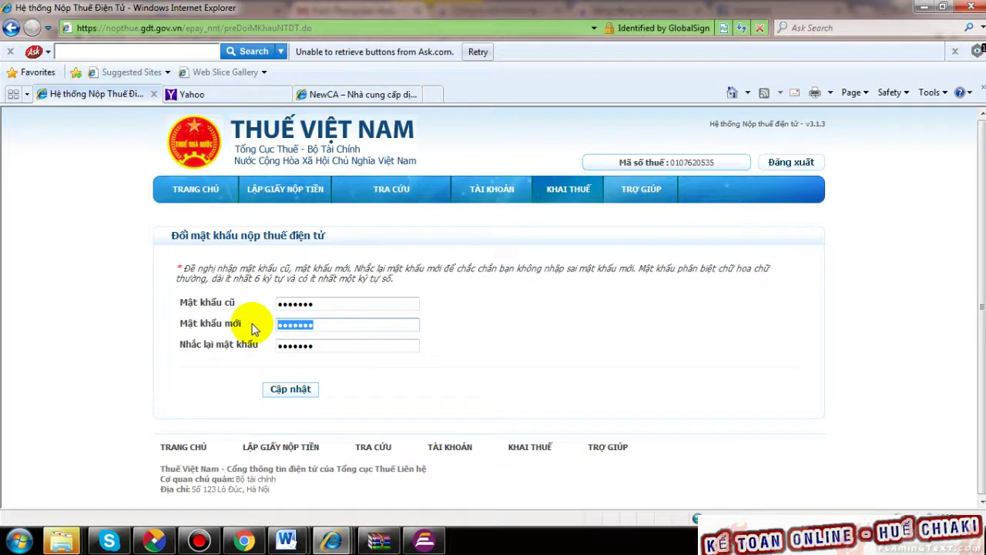
{"action": "type", "text": "1"}
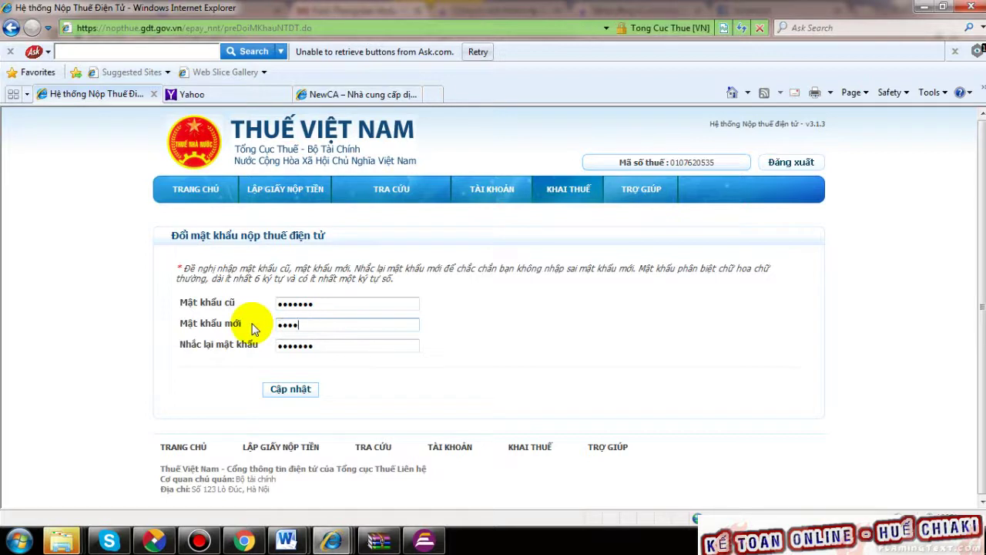
{"action": "left_click_drag", "start_coordinate": [334, 345], "coordinate": [158, 297]}
{"action": "type", "text": "123"}
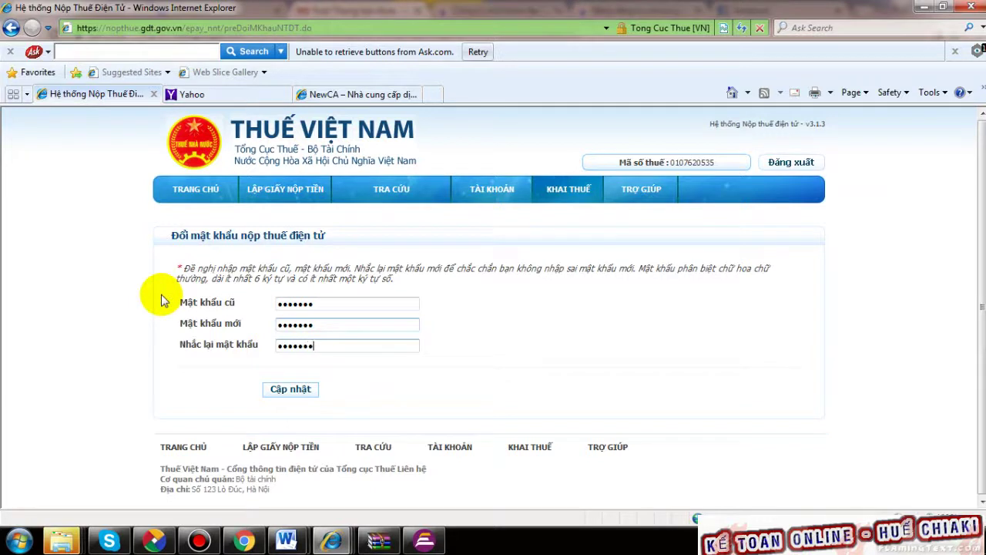
{"action": "left_click", "coordinate": [285, 388]}
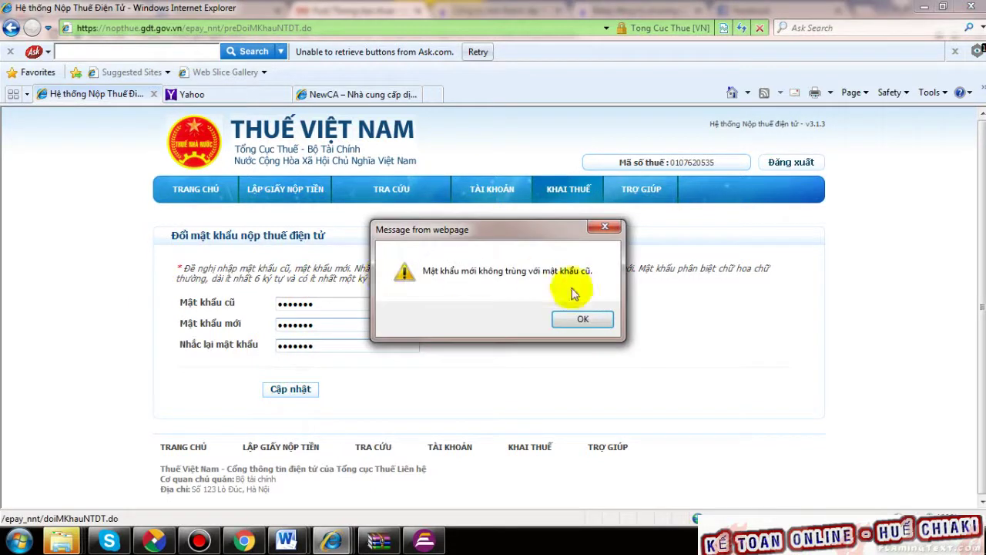
{"action": "left_click", "coordinate": [583, 319]}
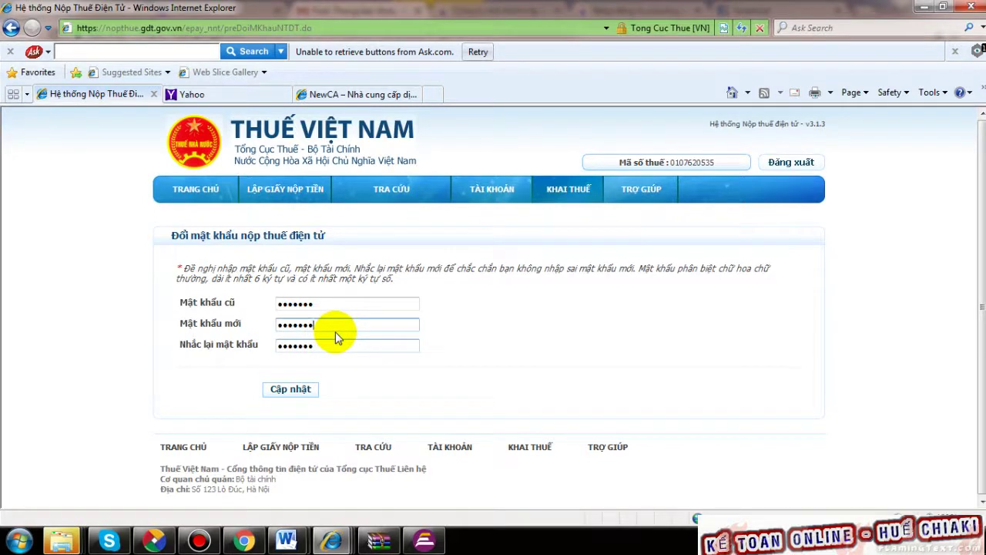
- Retype matching new and confirmation passwords and submit the corrected change
{"action": "left_click", "coordinate": [339, 329]}
{"action": "left_click", "coordinate": [335, 346]}
{"action": "type", "text": "1"}
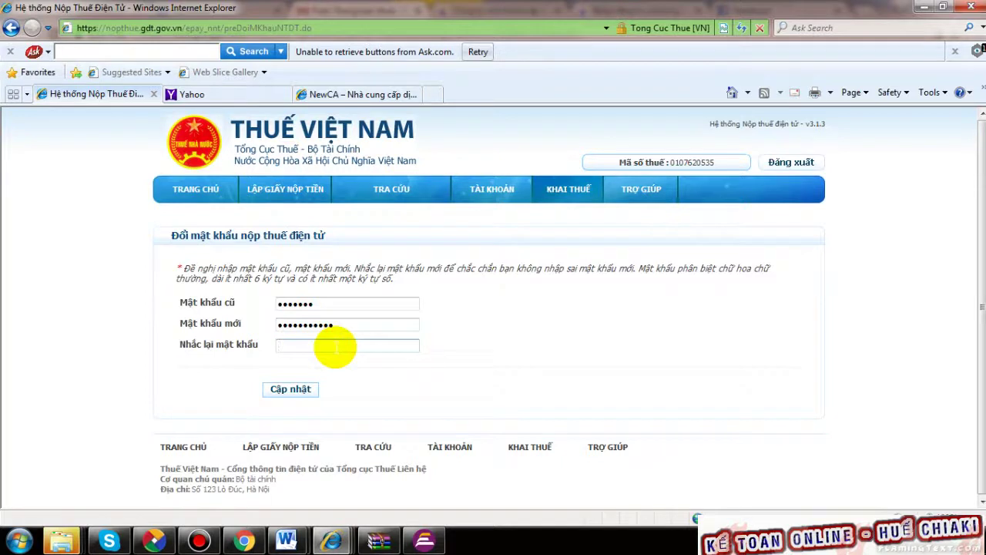
{"action": "left_click_drag", "start_coordinate": [339, 324], "coordinate": [209, 315]}
{"action": "type", "text": "1"}
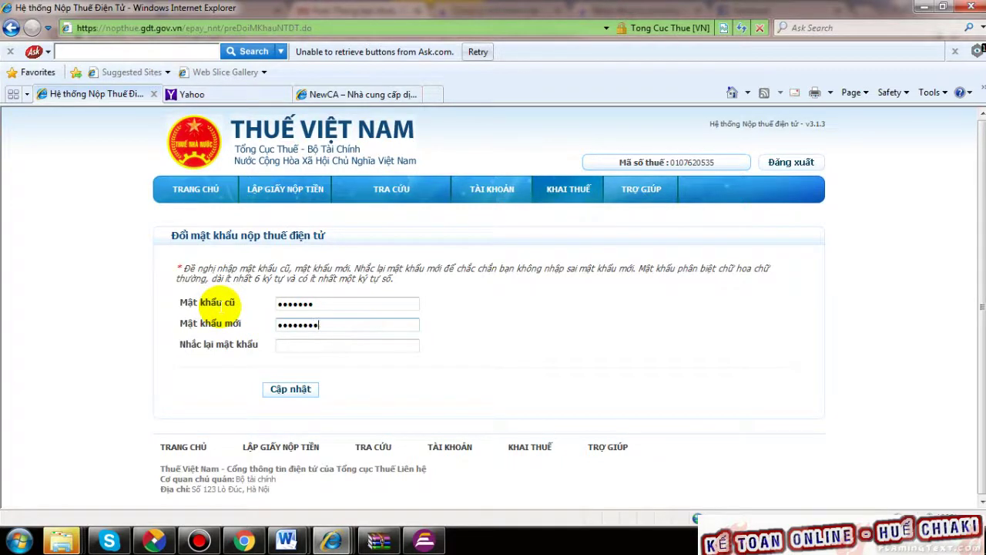
{"action": "left_click", "coordinate": [306, 345]}
{"action": "type", "text": "1"}
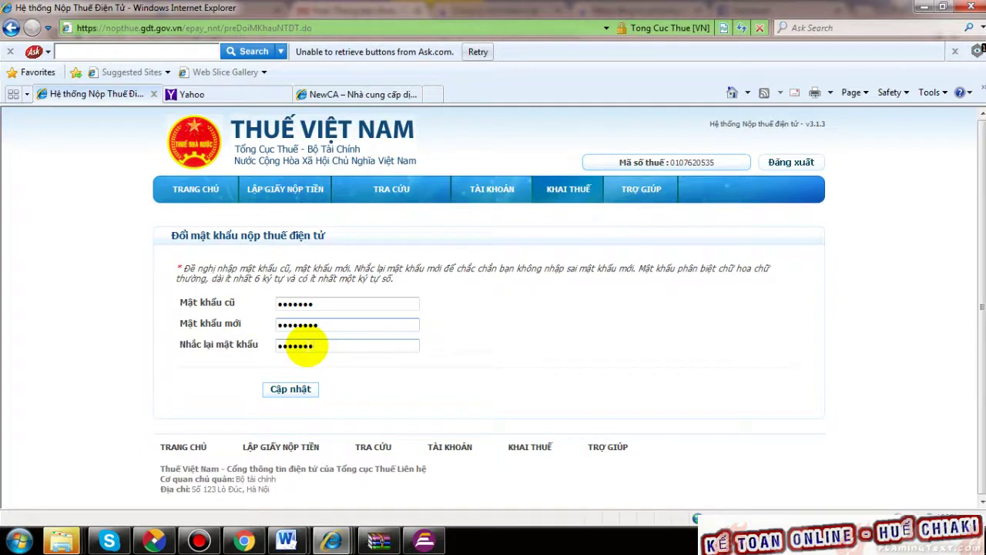
{"action": "left_click", "coordinate": [299, 390]}
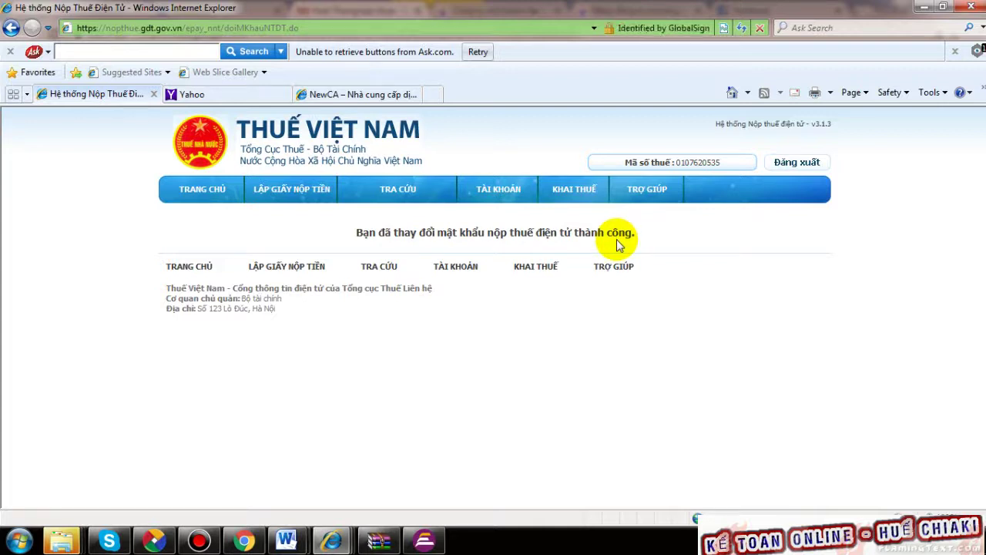
- Check the portal's success confirmation for the changed e-tax payment password
{"action": "mouse_move", "coordinate": [502, 192]}
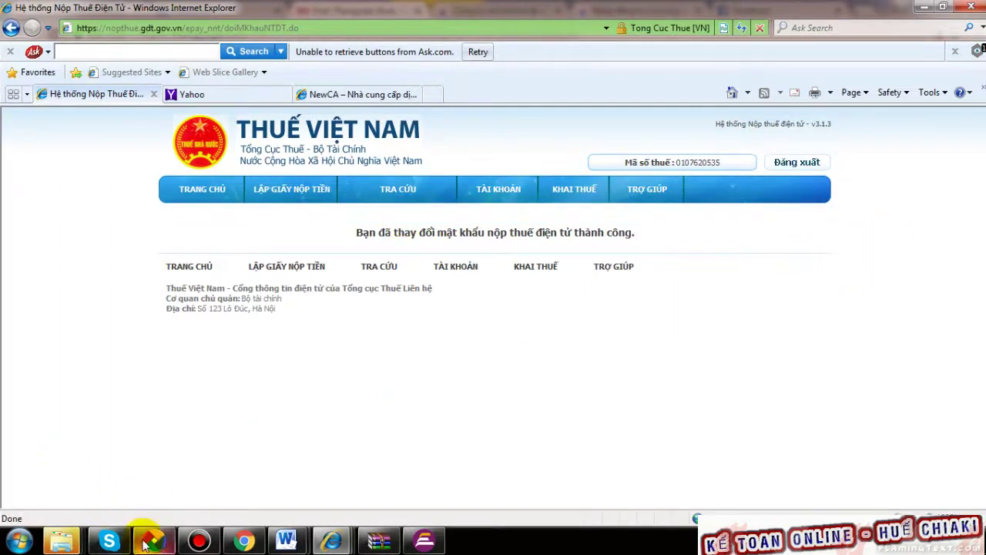
- Bring up Explorer and look through the 2. HS ban đầu folder under 1. HỒ SƠ PHÁP LÝ
{"action": "left_click", "coordinate": [62, 542]}
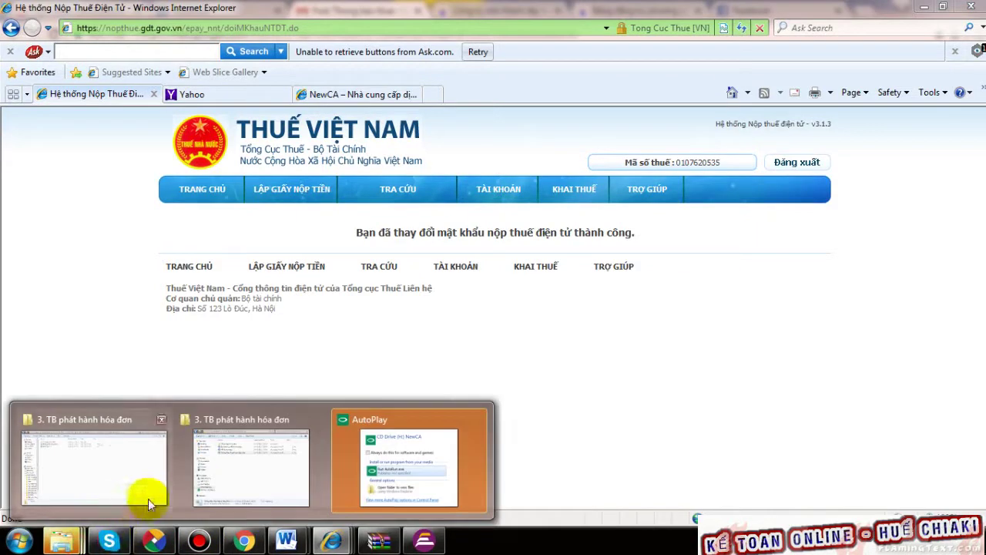
{"action": "left_click", "coordinate": [246, 484]}
{"action": "left_click", "coordinate": [412, 261]}
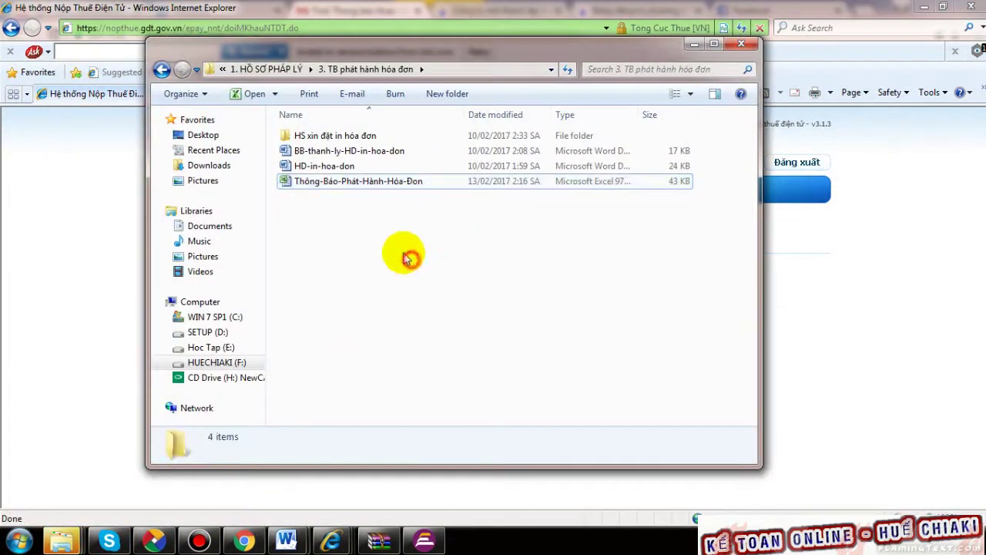
{"action": "left_click", "coordinate": [162, 71]}
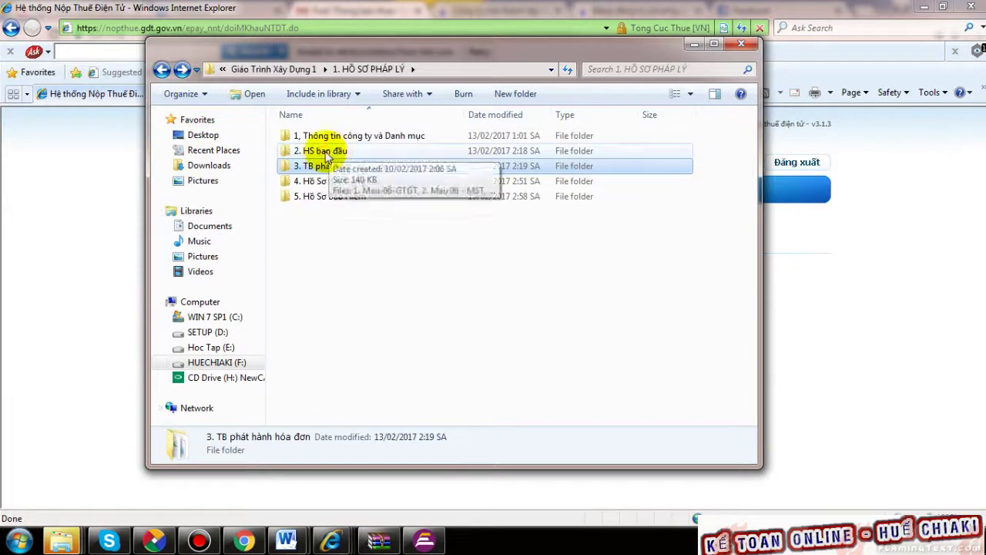
{"action": "double_click", "coordinate": [319, 151]}
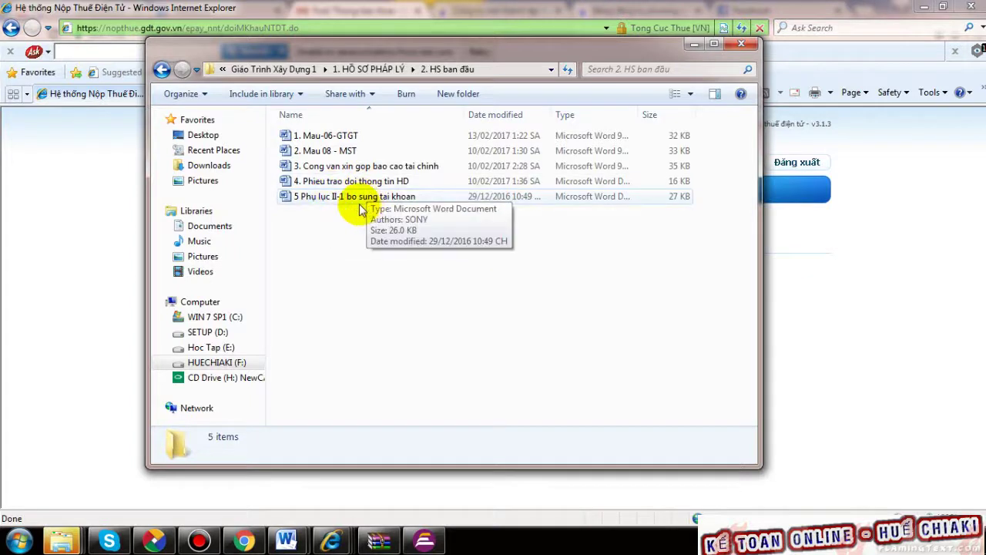
{"action": "left_click", "coordinate": [163, 72]}
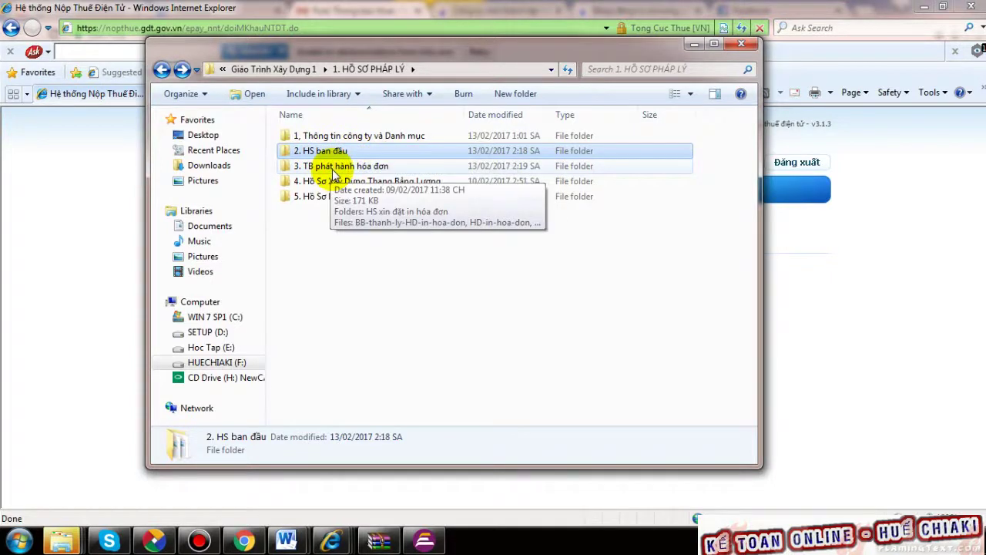
- Open 3. TB phát hành hóa đơn > HS xin đặt in hóa đơn and launch the printed-invoice request document
{"action": "left_click", "coordinate": [333, 168]}
{"action": "double_click", "coordinate": [348, 167]}
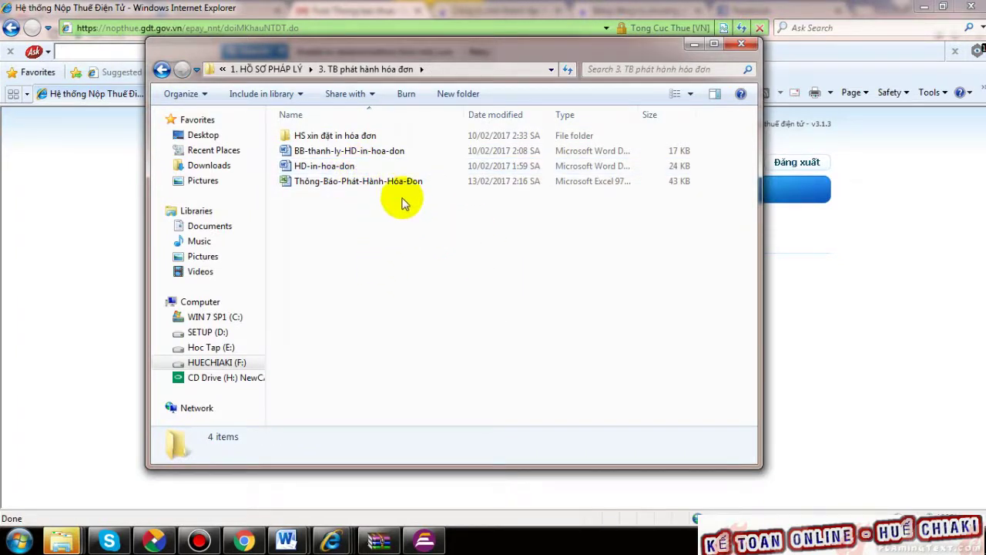
{"action": "double_click", "coordinate": [367, 137]}
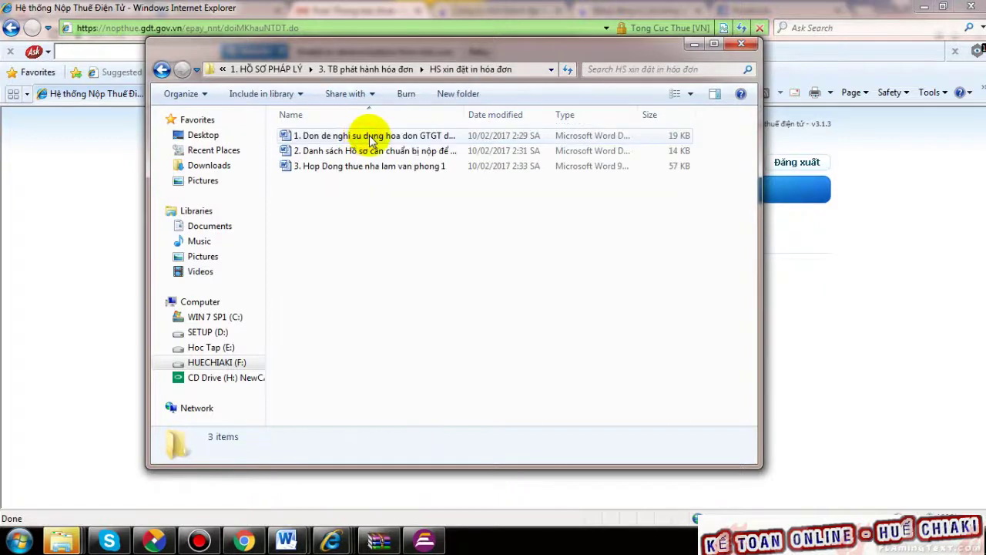
{"action": "left_click", "coordinate": [389, 137]}
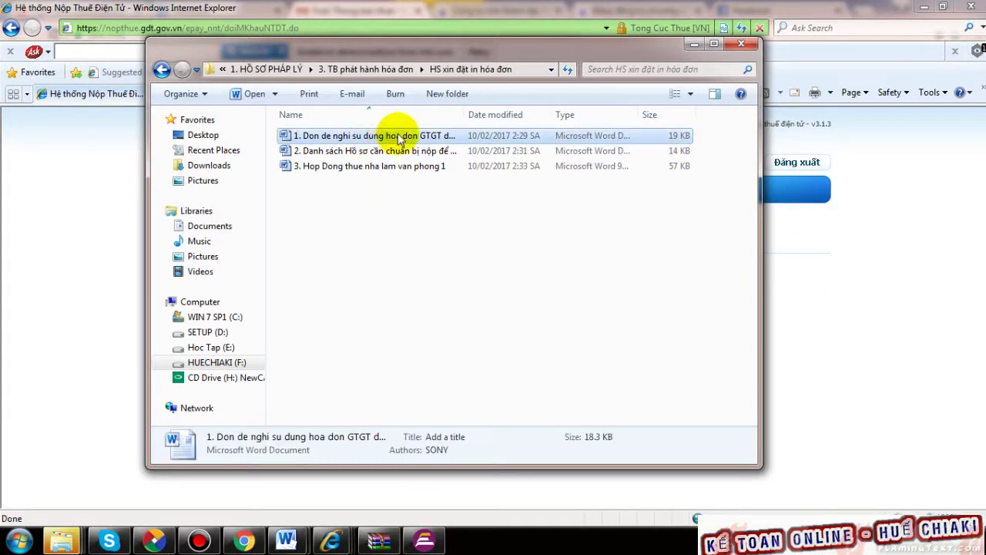
{"action": "left_click", "coordinate": [391, 287]}
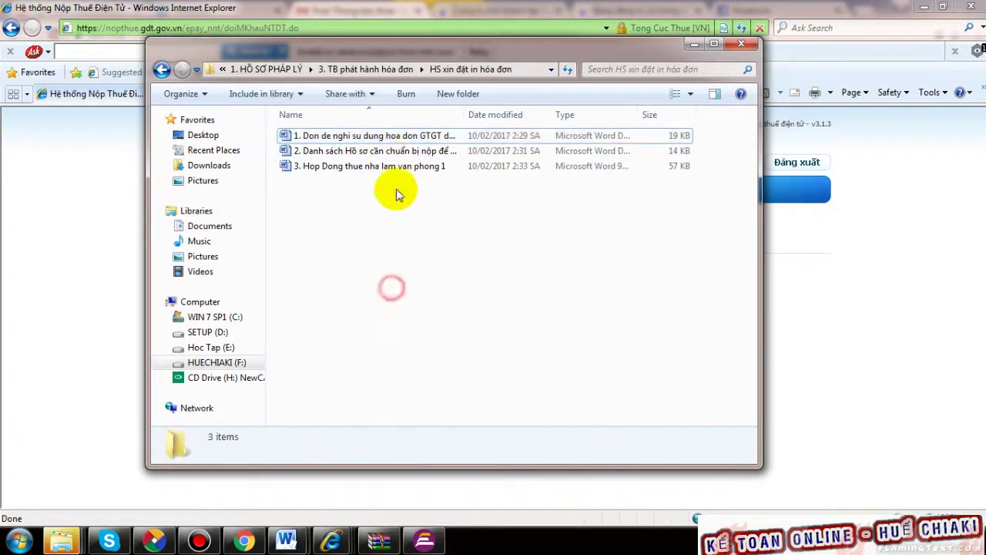
{"action": "left_click", "coordinate": [397, 136]}
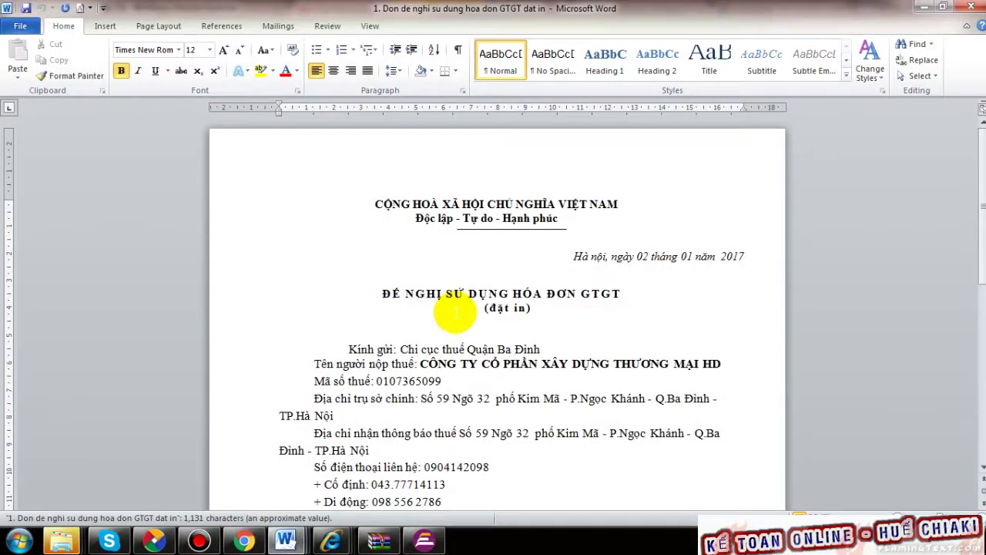
- Scroll the GTGT printed-invoice request, highlighting the taxpayer name, tax code, address and business-field lines
{"action": "scroll", "coordinate": [478, 299], "scroll_direction": "down", "scroll_amount": 1}
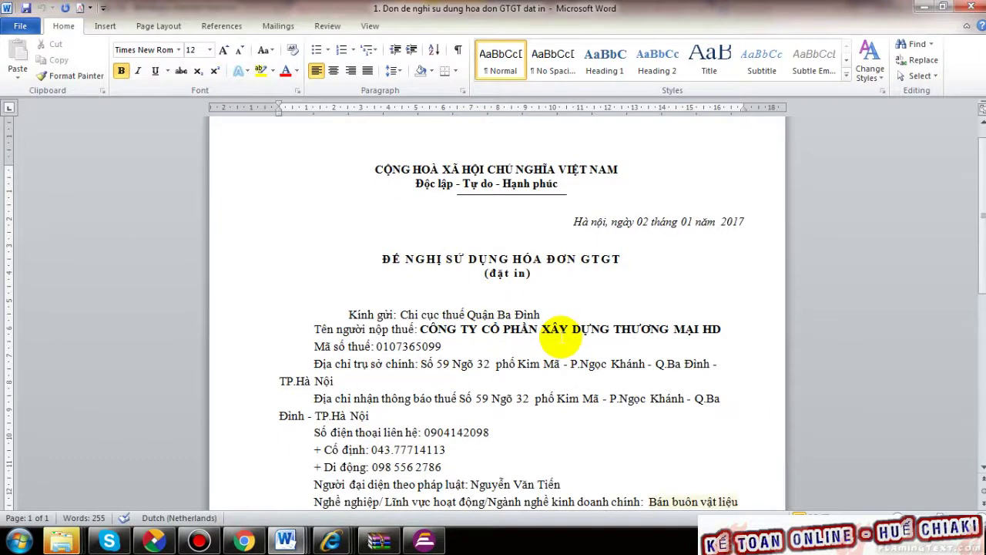
{"action": "scroll", "coordinate": [561, 334], "scroll_direction": "down", "scroll_amount": 1}
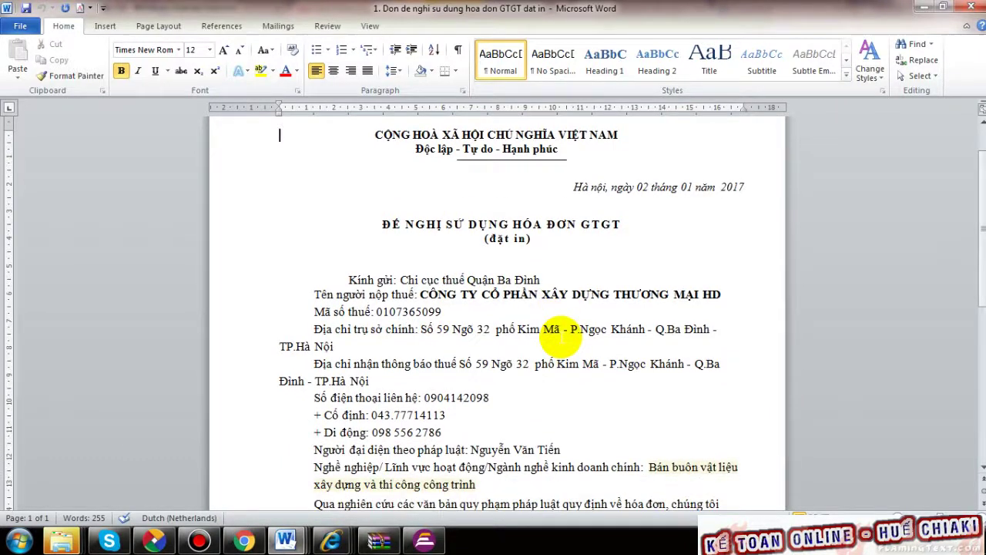
{"action": "scroll", "coordinate": [562, 331], "scroll_direction": "down", "scroll_amount": 1}
{"action": "scroll", "coordinate": [581, 324], "scroll_direction": "down", "scroll_amount": 1}
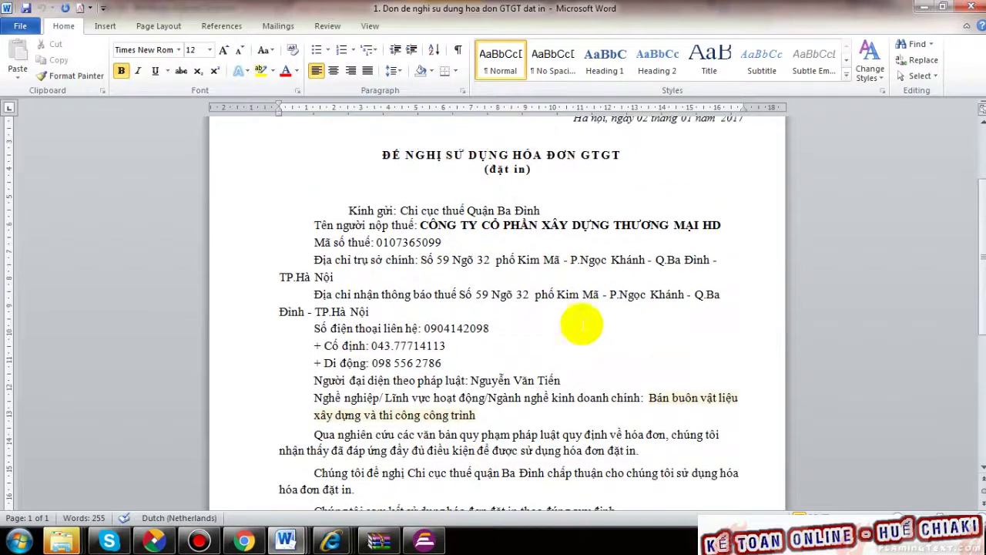
{"action": "left_click_drag", "start_coordinate": [336, 225], "coordinate": [691, 302]}
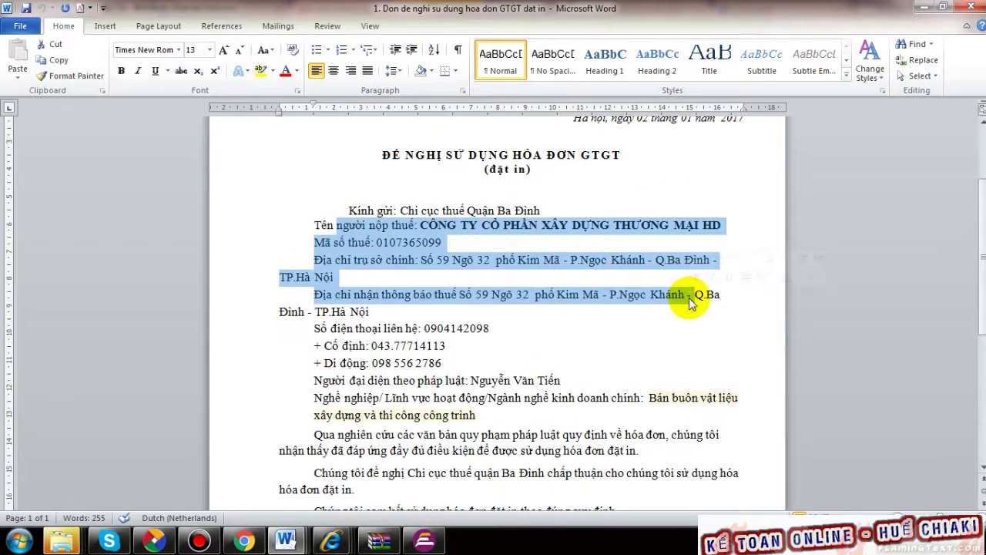
{"action": "scroll", "coordinate": [691, 302], "scroll_direction": "down", "scroll_amount": 1}
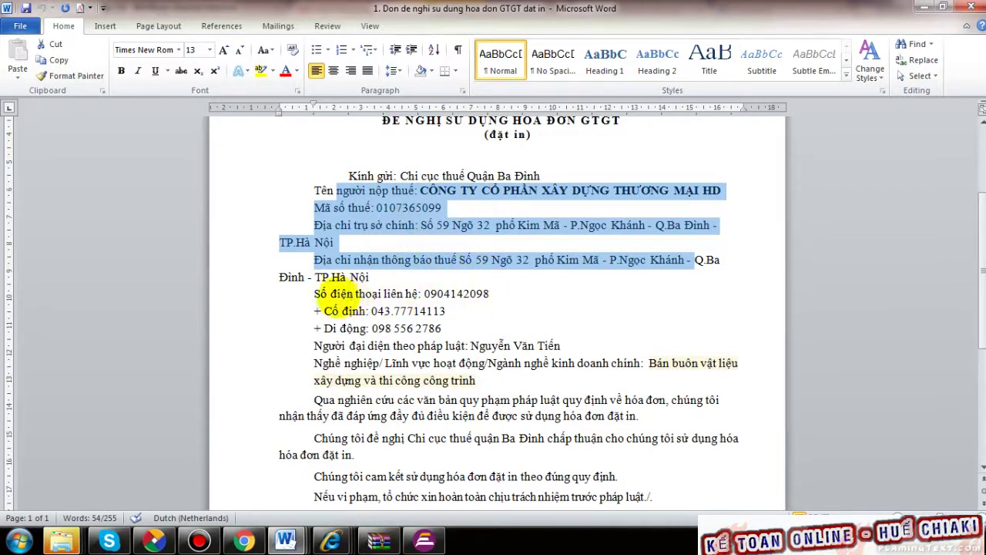
{"action": "left_click_drag", "start_coordinate": [331, 293], "coordinate": [447, 324]}
{"action": "scroll", "coordinate": [478, 316], "scroll_direction": "down", "scroll_amount": 2}
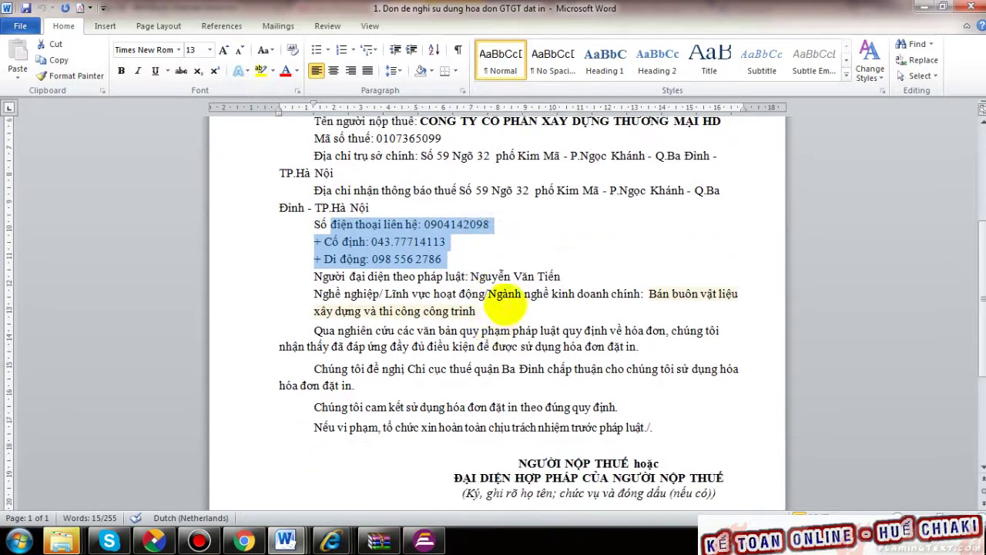
{"action": "double_click", "coordinate": [425, 293]}
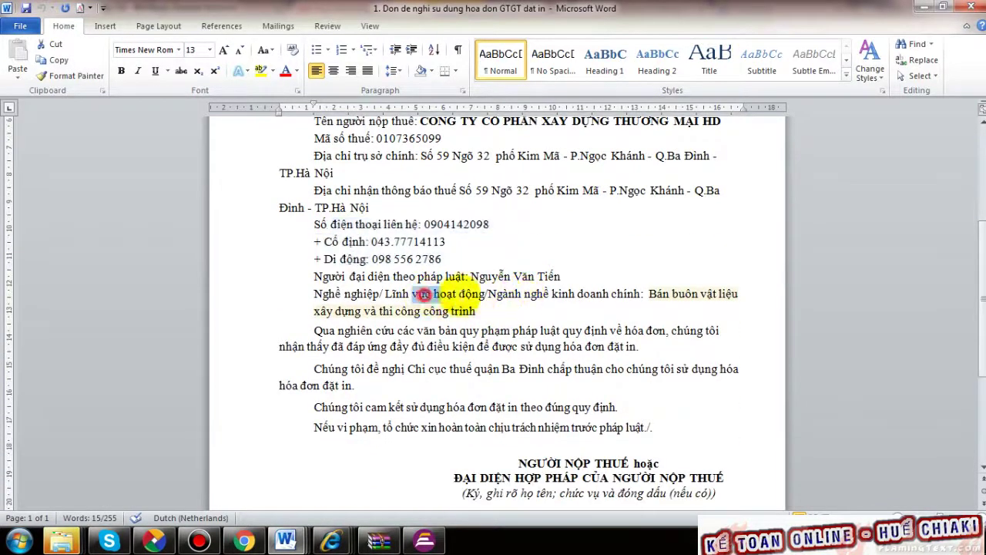
{"action": "left_click_drag", "start_coordinate": [424, 294], "coordinate": [574, 314]}
- Highlight the commitment lines, then scroll back up to the document title
{"action": "scroll", "coordinate": [570, 316], "scroll_direction": "down", "scroll_amount": 2}
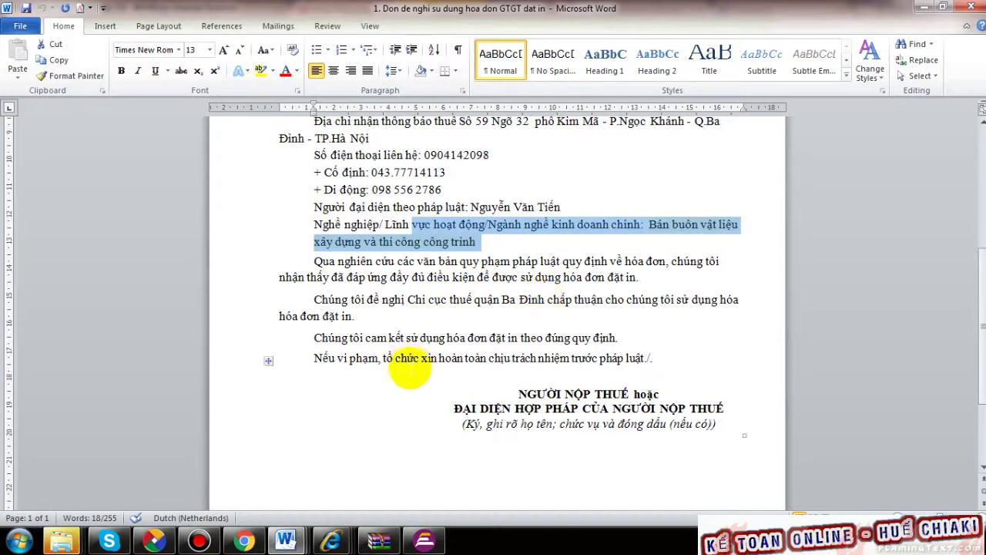
{"action": "left_click_drag", "start_coordinate": [349, 338], "coordinate": [625, 357]}
{"action": "scroll", "coordinate": [632, 359], "scroll_direction": "down", "scroll_amount": 3}
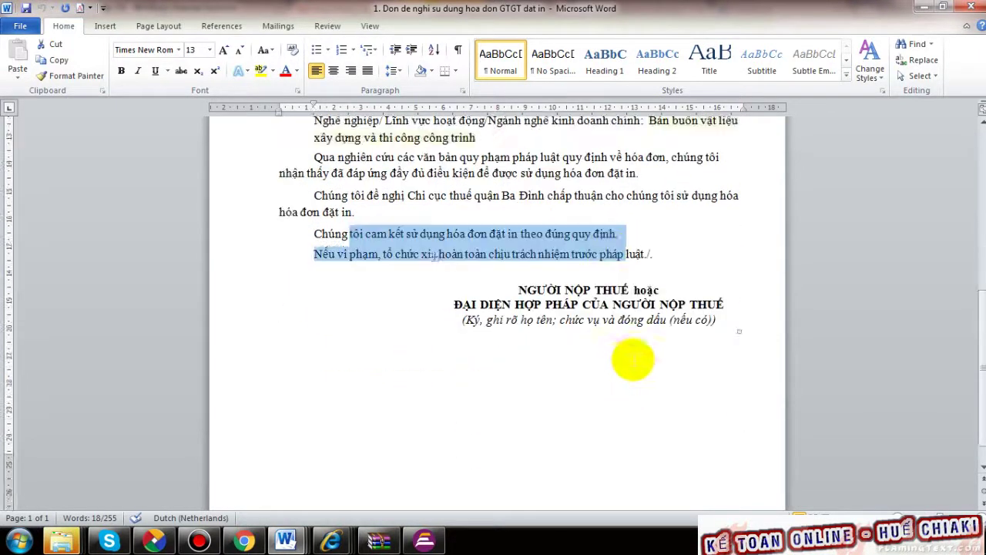
{"action": "left_click", "coordinate": [610, 373]}
{"action": "scroll", "coordinate": [612, 373], "scroll_direction": "down", "scroll_amount": 1}
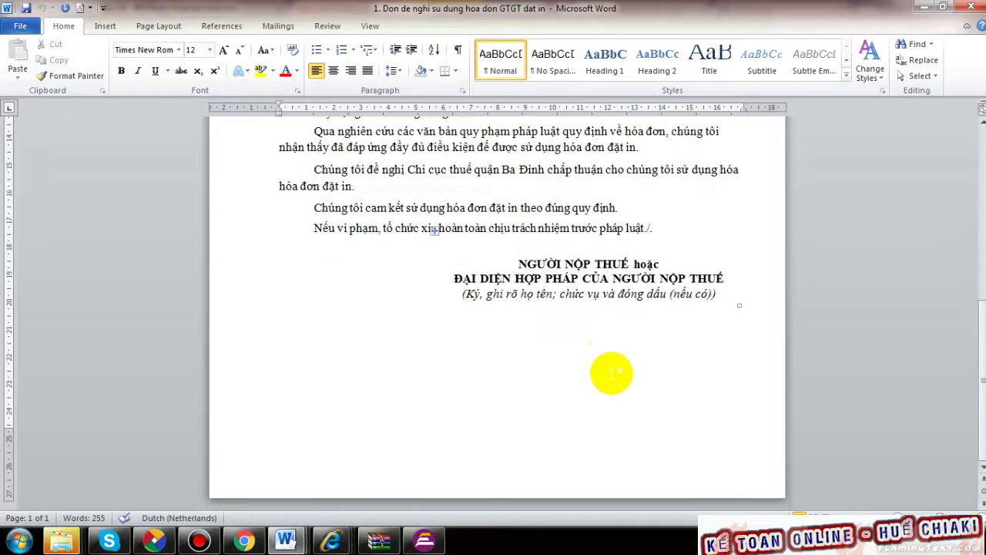
{"action": "scroll", "coordinate": [611, 364], "scroll_direction": "up", "scroll_amount": 7}
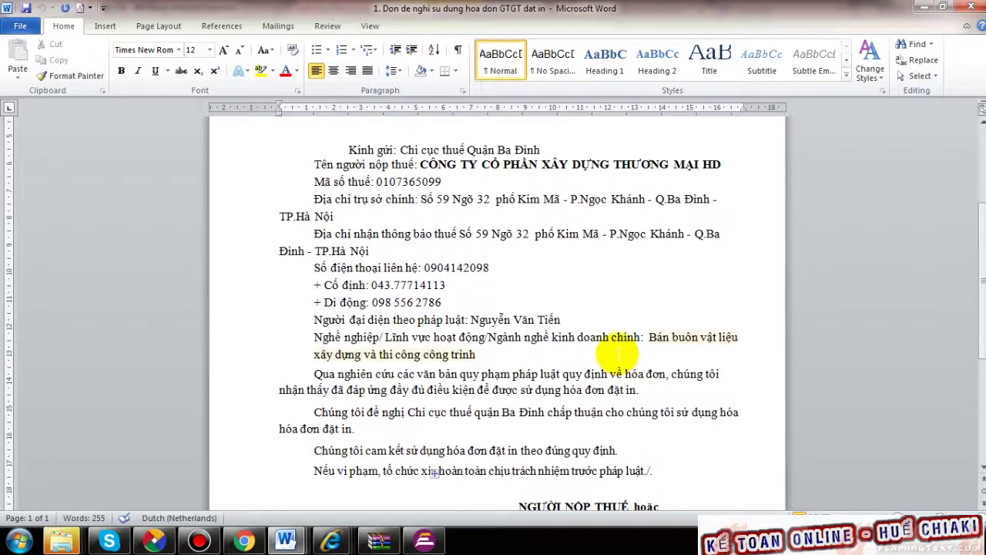
{"action": "scroll", "coordinate": [617, 355], "scroll_direction": "up", "scroll_amount": 5}
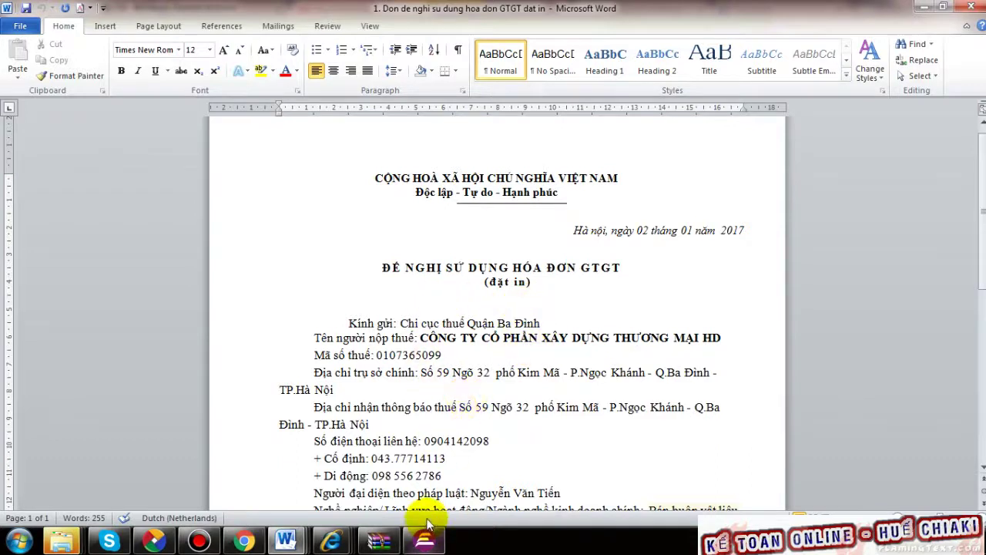
{"action": "left_click", "coordinate": [378, 269]}
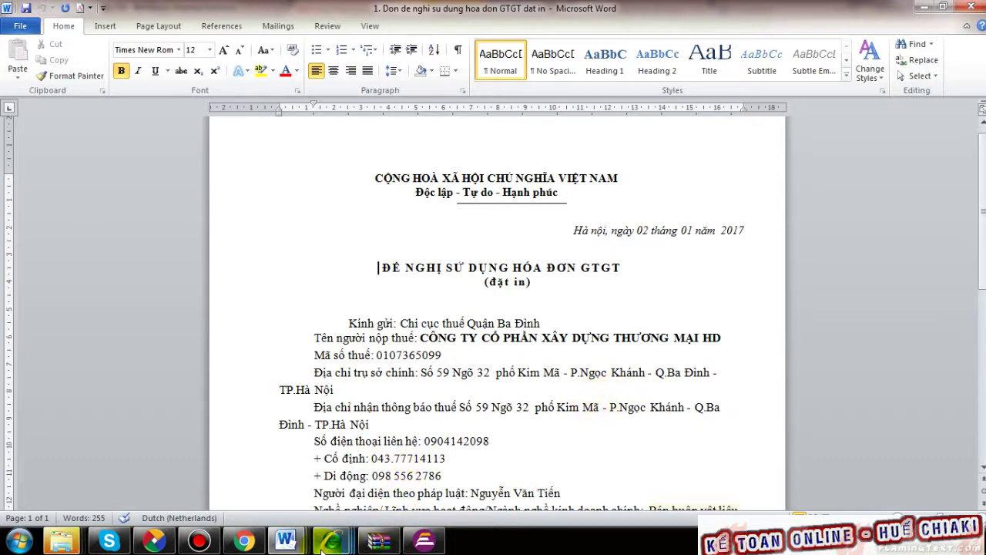
- Close the SHB_DKY_DVU document and the printed-invoice request in Word
{"action": "mouse_move", "coordinate": [289, 542]}
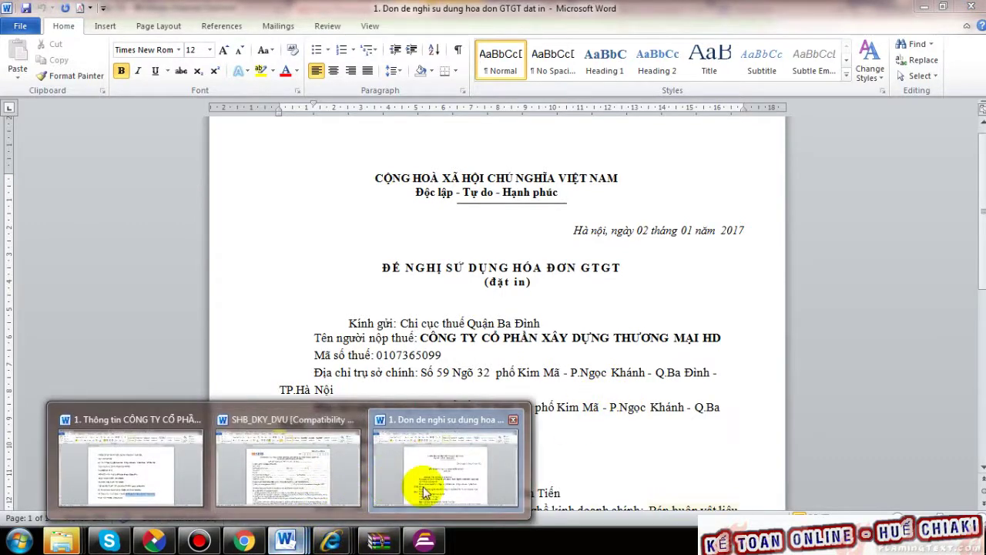
{"action": "left_click", "coordinate": [364, 485]}
{"action": "left_click", "coordinate": [980, 8]}
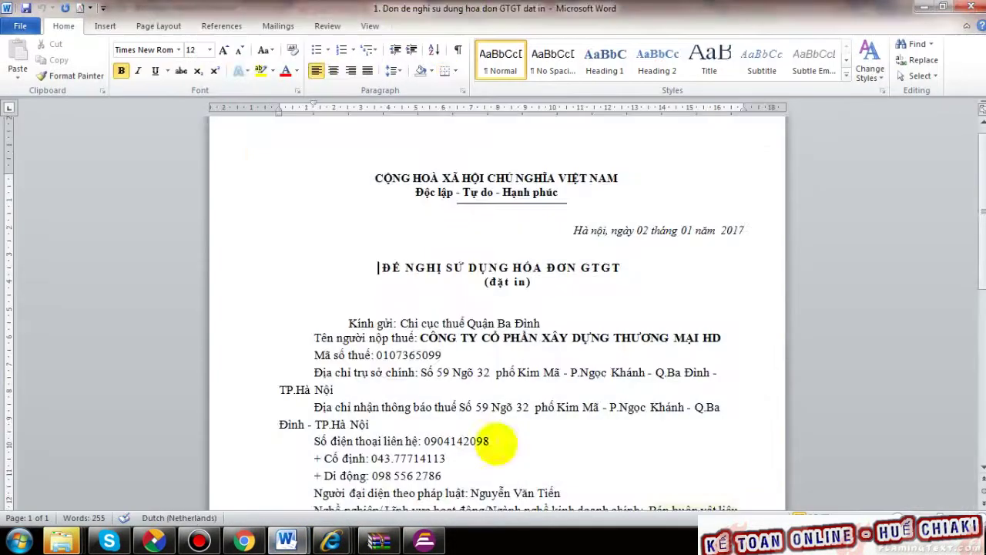
{"action": "mouse_move", "coordinate": [286, 542]}
{"action": "left_click", "coordinate": [433, 486]}
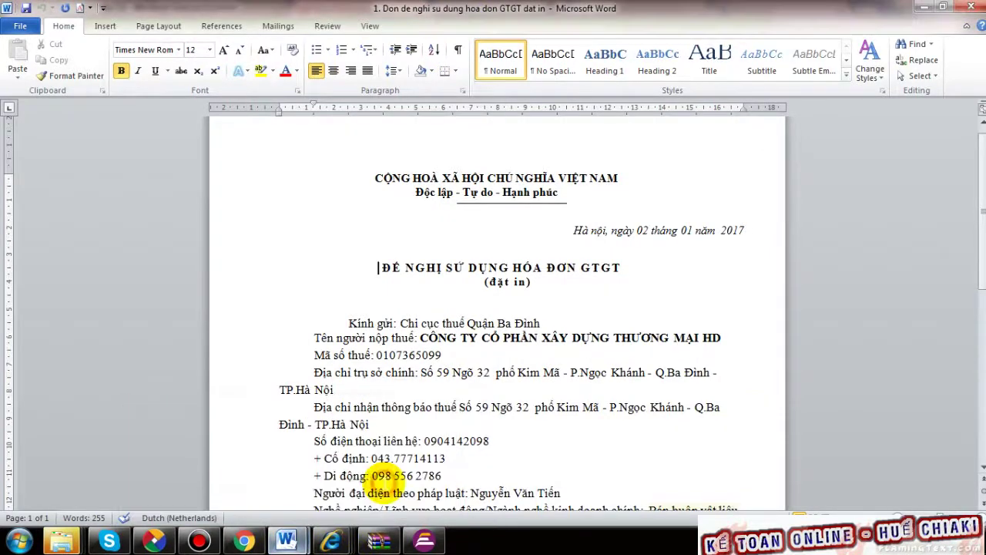
{"action": "left_click", "coordinate": [977, 10]}
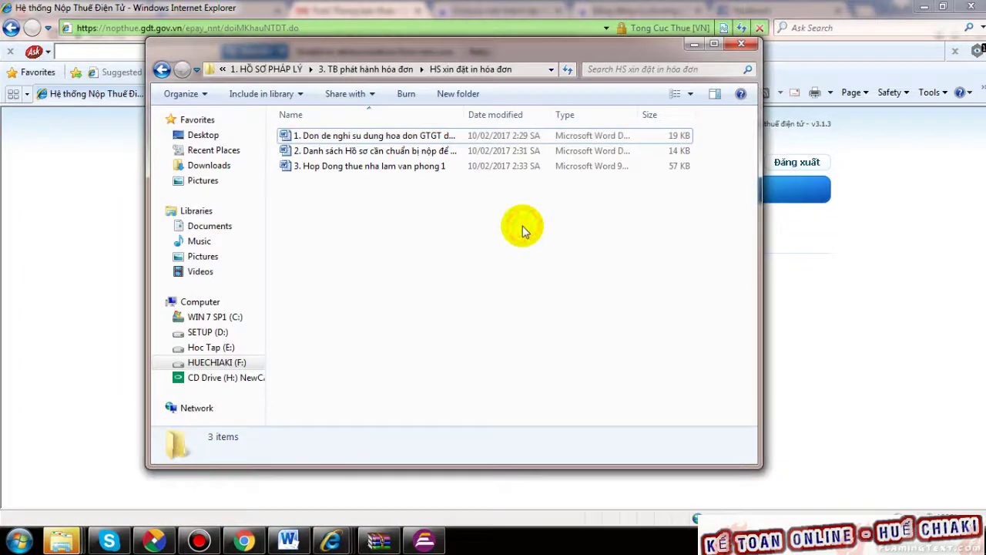
- Open the document checklist full-screen and highlight 'Đăng ký kinh doanh' in item 1
{"action": "left_click", "coordinate": [420, 151]}
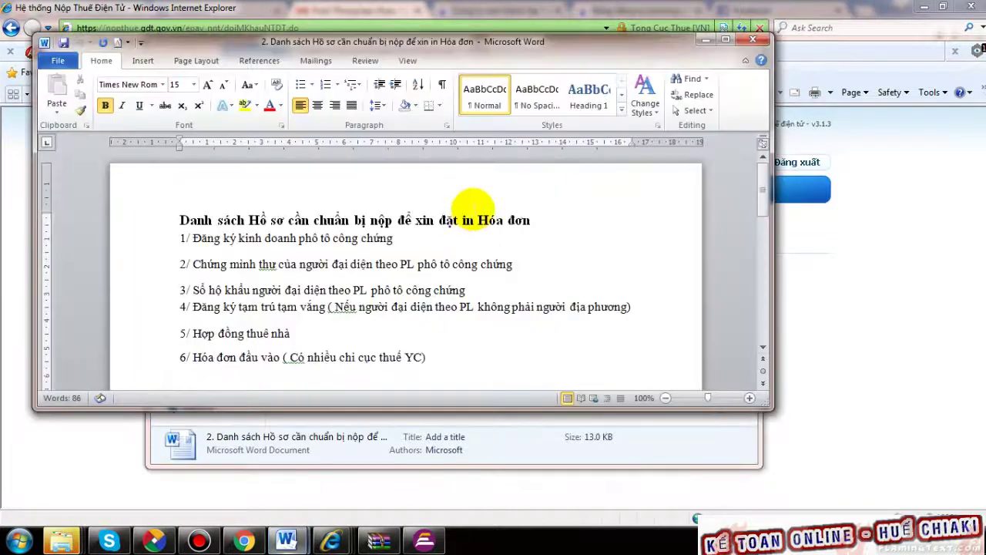
{"action": "left_click", "coordinate": [724, 42]}
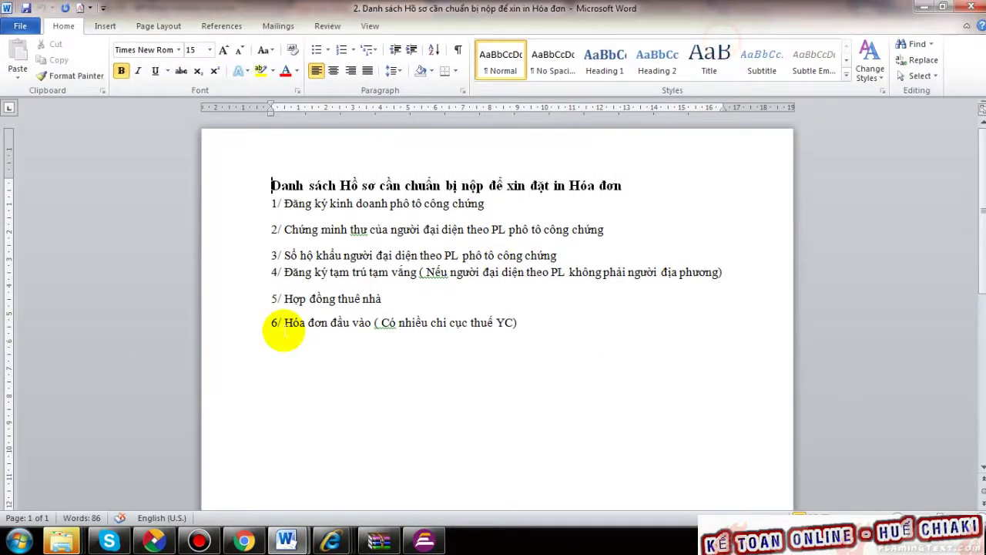
{"action": "left_click_drag", "start_coordinate": [284, 203], "coordinate": [636, 282]}
- Highlight 'Hợp đồng thuê nhà' in item 5, then 'Hóa đơn đầu vào' and the tax sub-department note in item 6
{"action": "left_click_drag", "start_coordinate": [379, 299], "coordinate": [306, 299]}
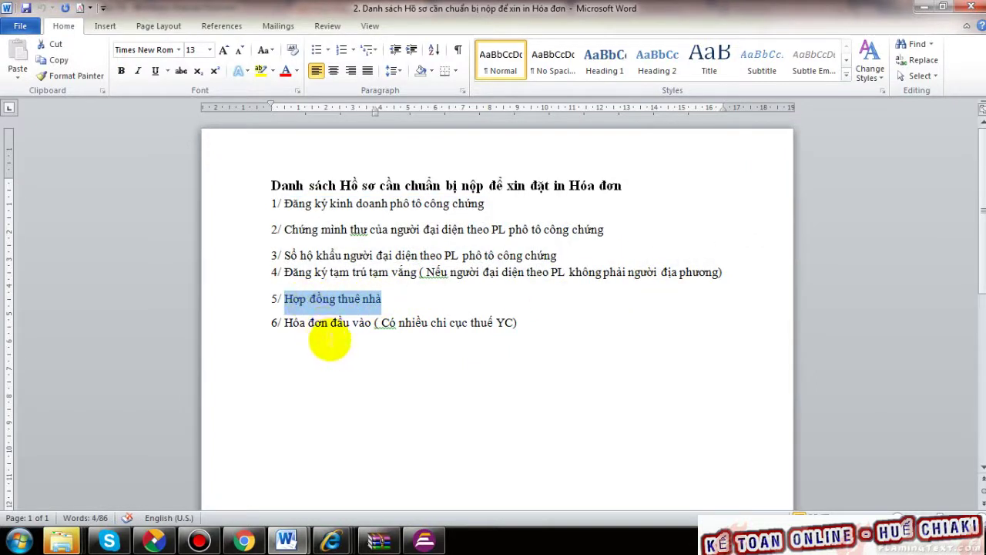
{"action": "left_click", "coordinate": [288, 333]}
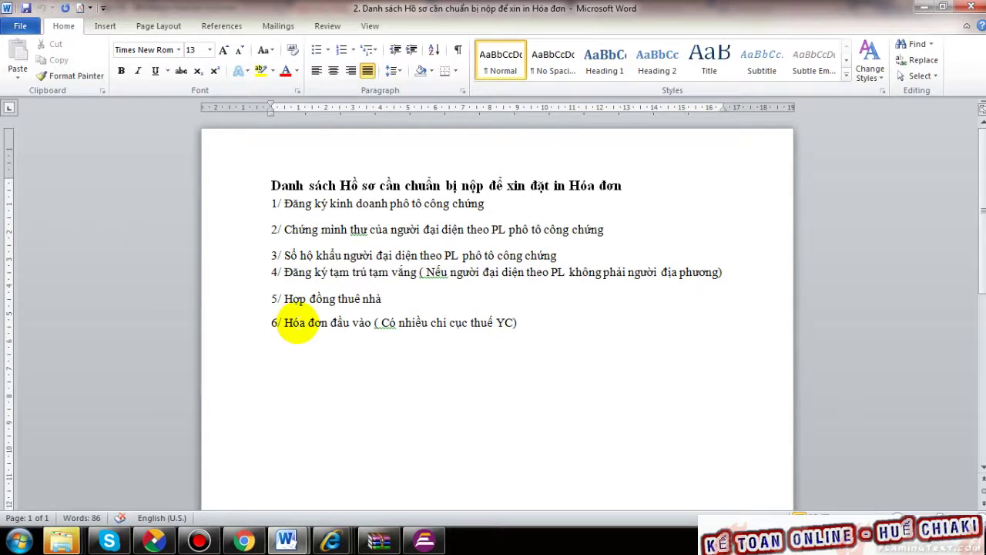
{"action": "left_click_drag", "start_coordinate": [299, 324], "coordinate": [362, 323]}
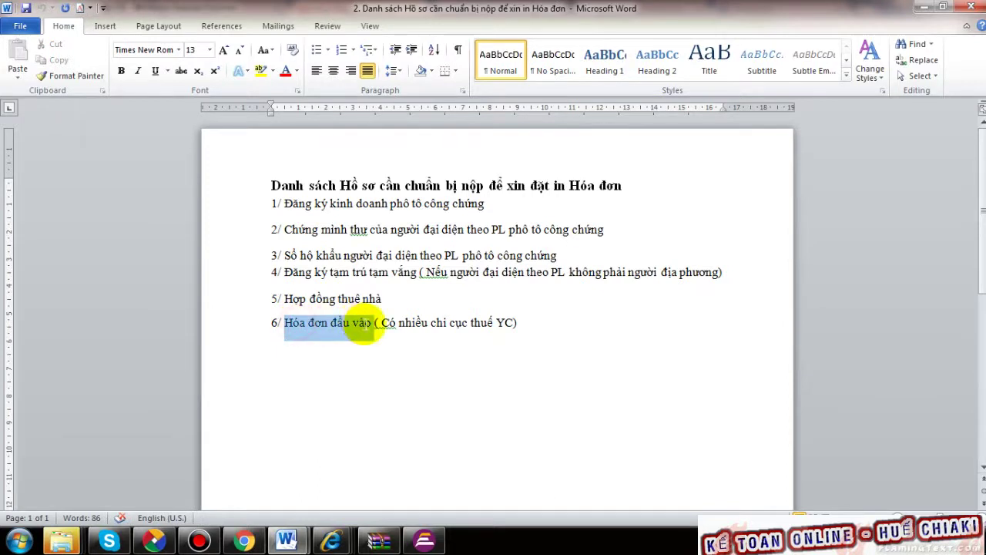
{"action": "left_click", "coordinate": [457, 341]}
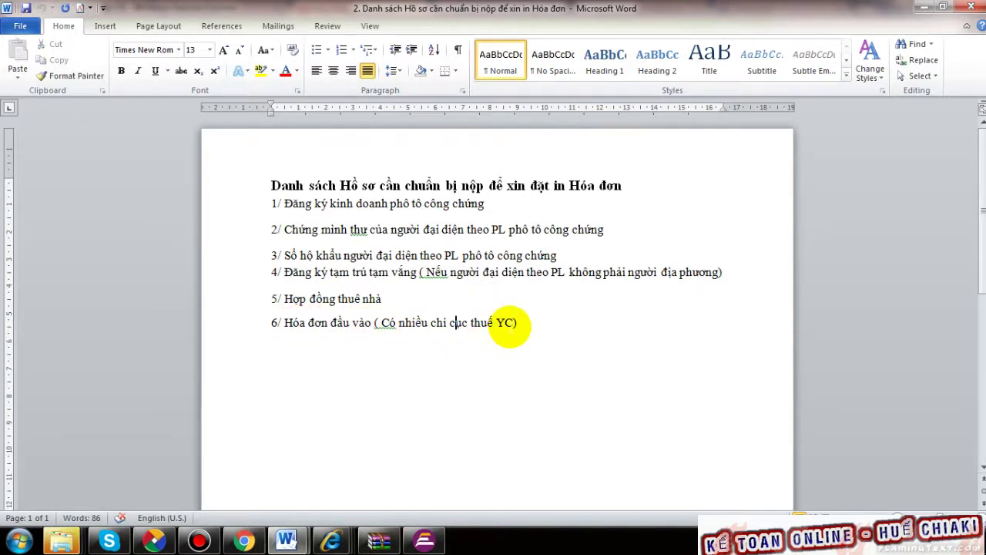
{"action": "left_click_drag", "start_coordinate": [513, 327], "coordinate": [374, 326]}
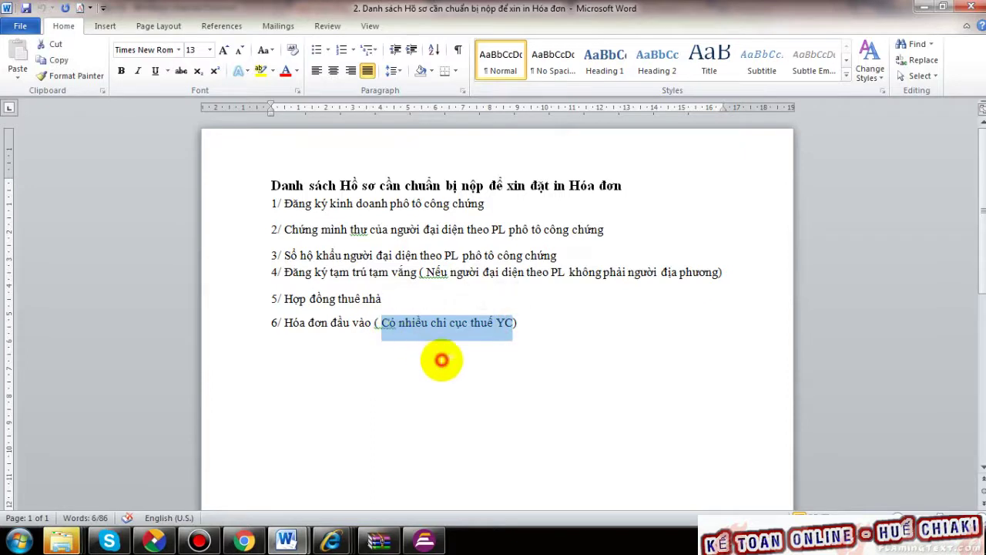
{"action": "left_click", "coordinate": [445, 324]}
{"action": "left_click", "coordinate": [570, 337]}
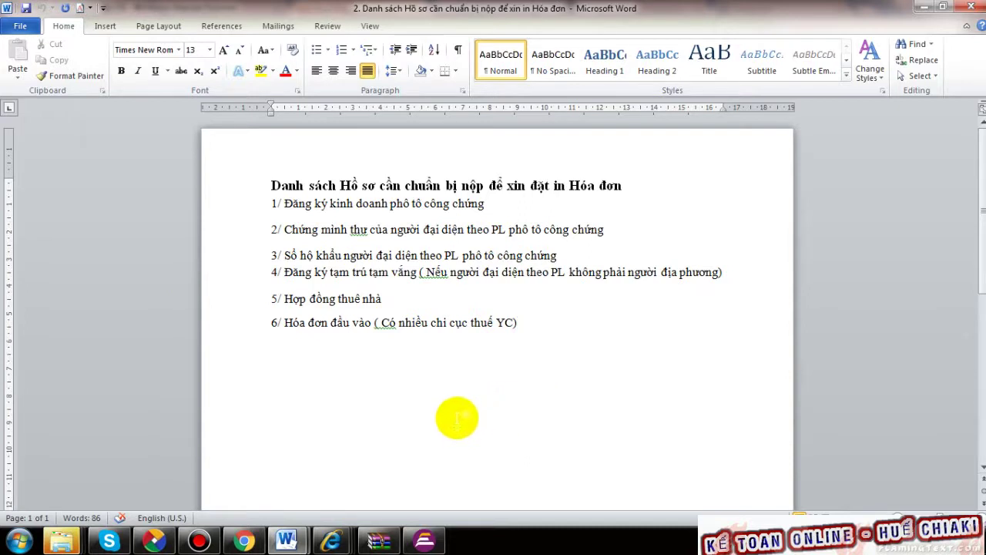
- Highlight items 5 and 6 together, then close the checklist document
{"action": "left_click", "coordinate": [481, 400]}
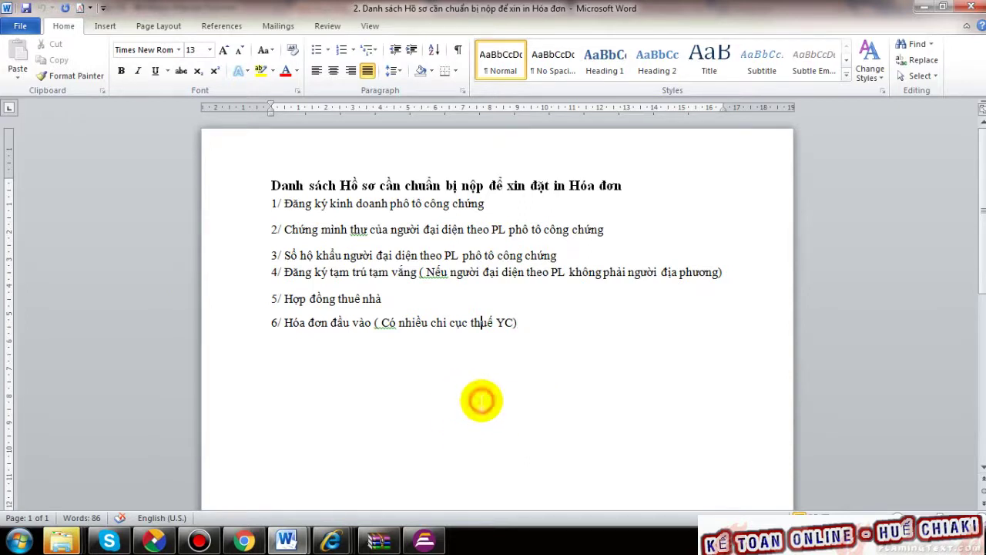
{"action": "left_click_drag", "start_coordinate": [508, 323], "coordinate": [319, 326]}
{"action": "left_click", "coordinate": [513, 411]}
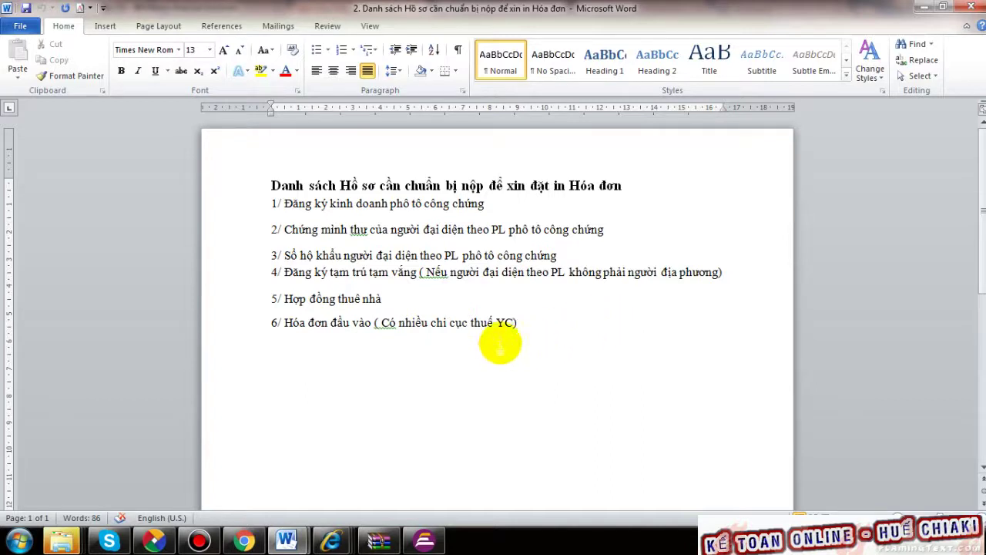
{"action": "left_click_drag", "start_coordinate": [496, 322], "coordinate": [312, 327]}
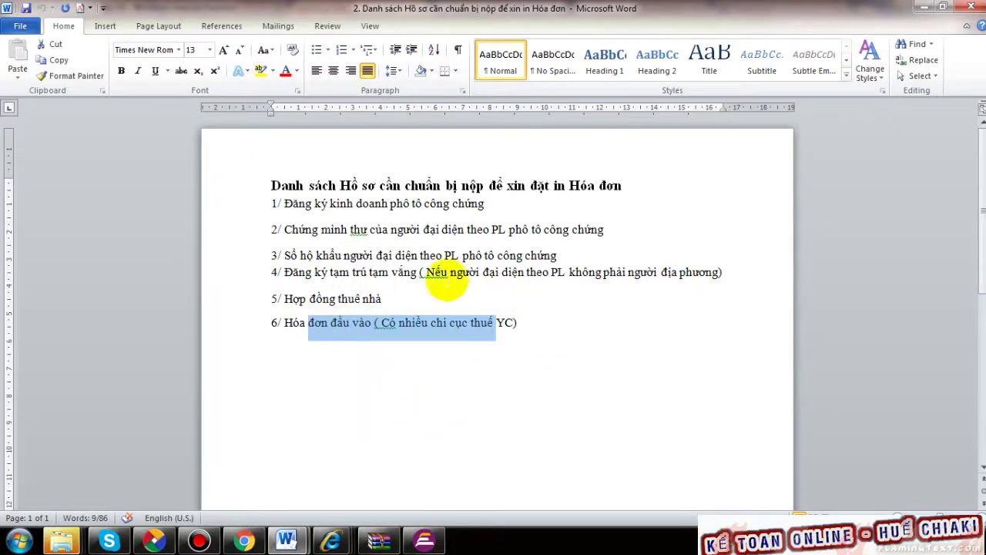
{"action": "left_click_drag", "start_coordinate": [381, 298], "coordinate": [309, 298]}
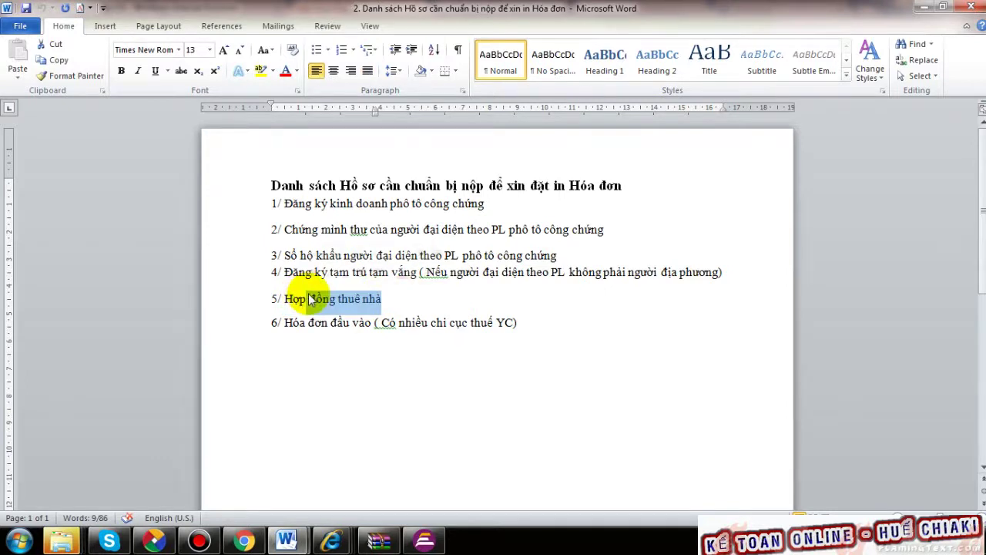
{"action": "left_click", "coordinate": [480, 399]}
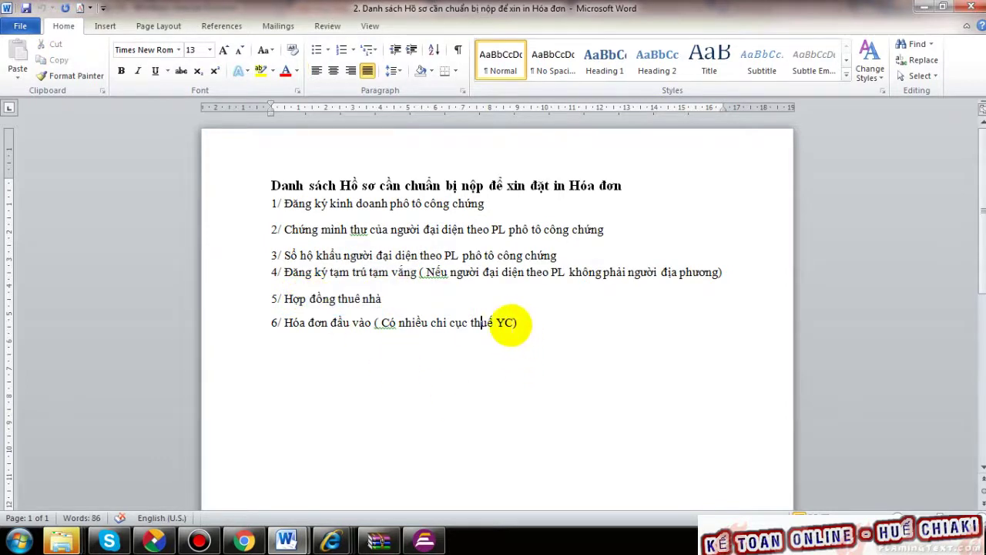
{"action": "left_click_drag", "start_coordinate": [511, 324], "coordinate": [294, 327]}
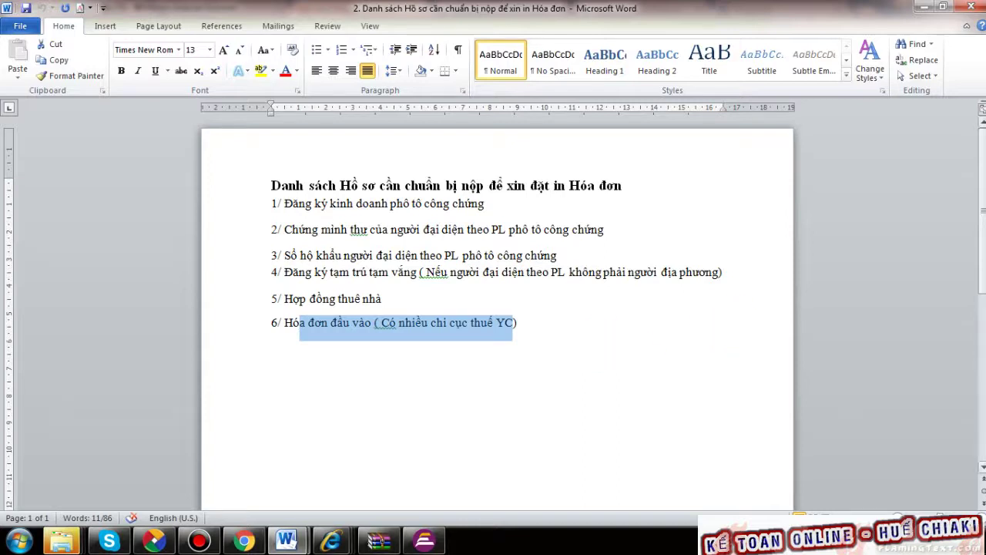
{"action": "left_click", "coordinate": [973, 7]}
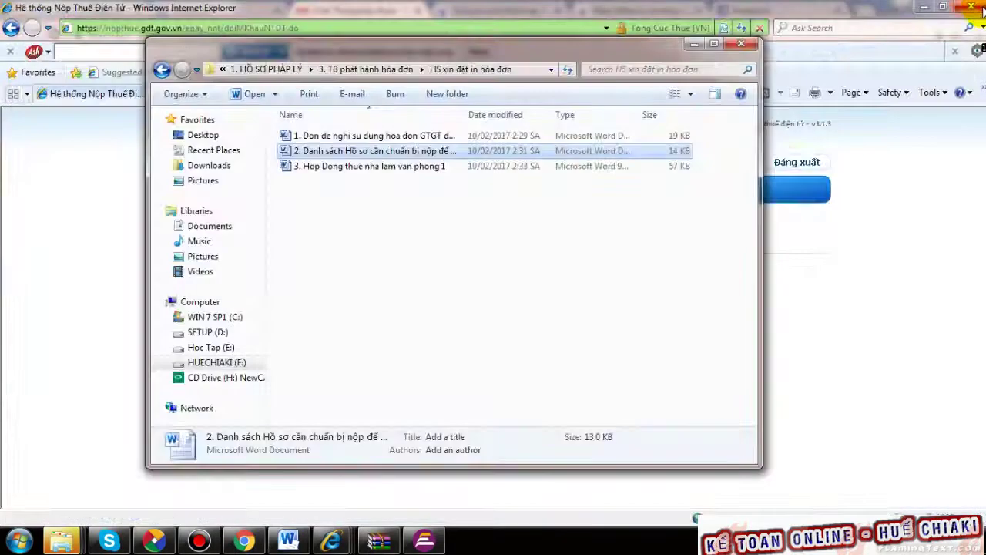
- Open '3. Hop Dong thue nha lam van phong 1' with editing enabled and the window maximised
{"action": "left_click", "coordinate": [405, 171]}
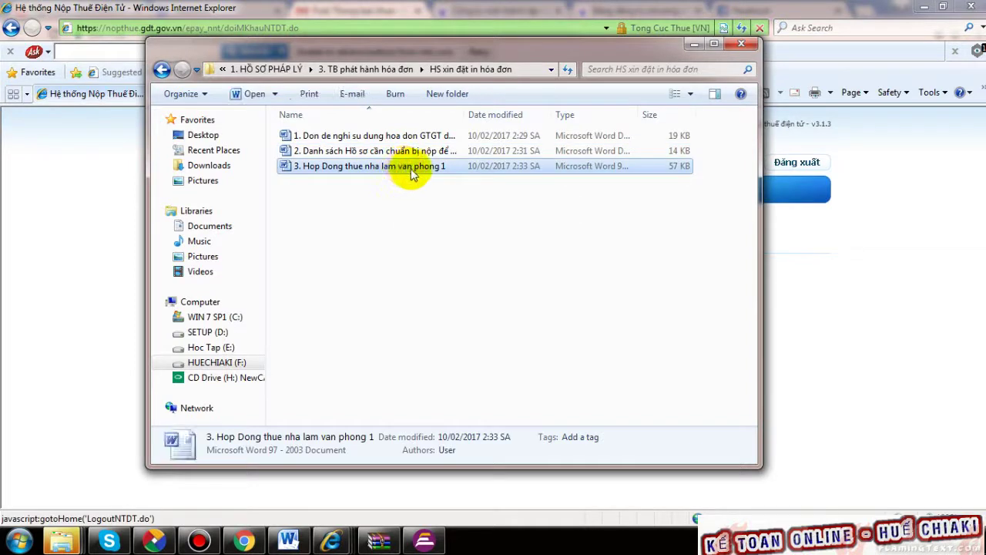
{"action": "double_click", "coordinate": [412, 169]}
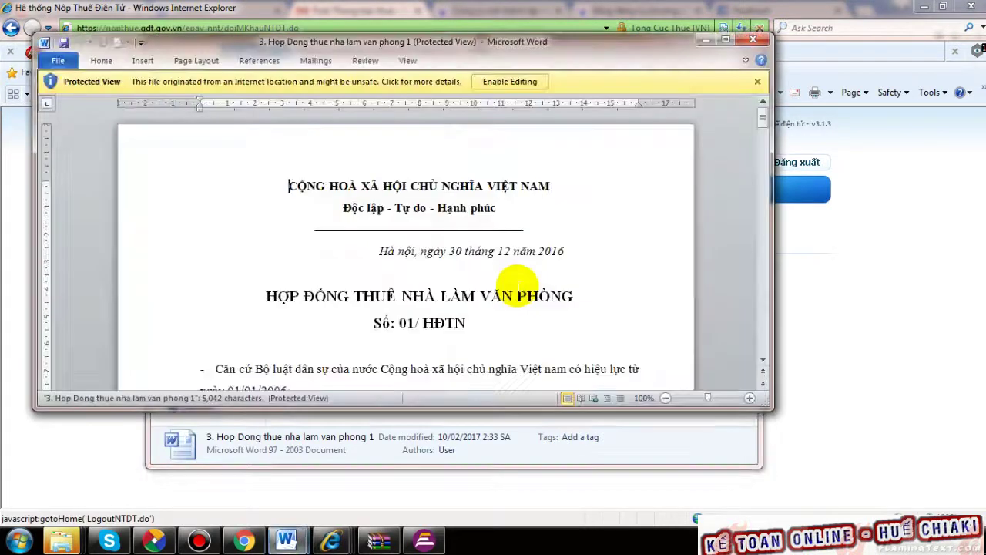
{"action": "scroll", "coordinate": [517, 267], "scroll_direction": "down", "scroll_amount": 5}
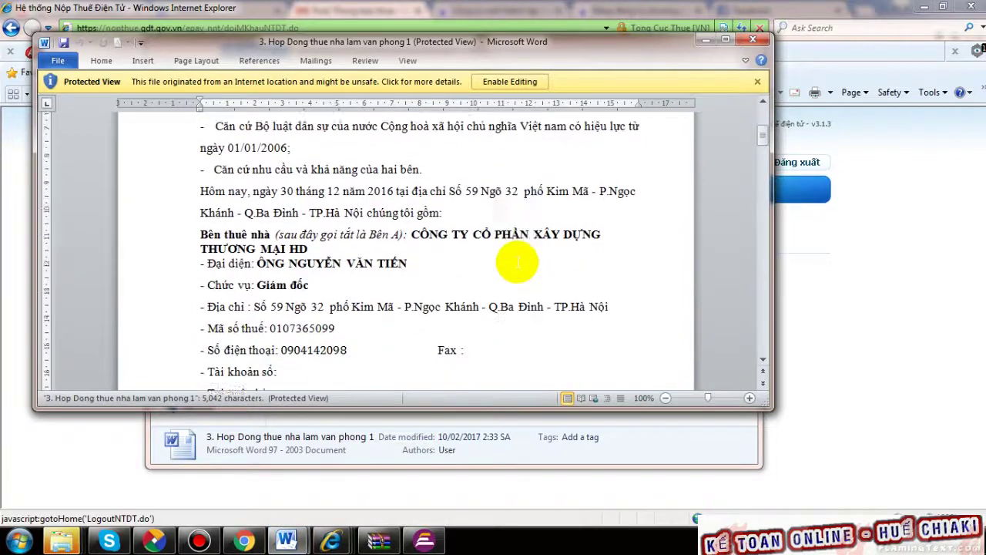
{"action": "scroll", "coordinate": [516, 258], "scroll_direction": "down", "scroll_amount": 6}
{"action": "scroll", "coordinate": [516, 260], "scroll_direction": "down", "scroll_amount": 20}
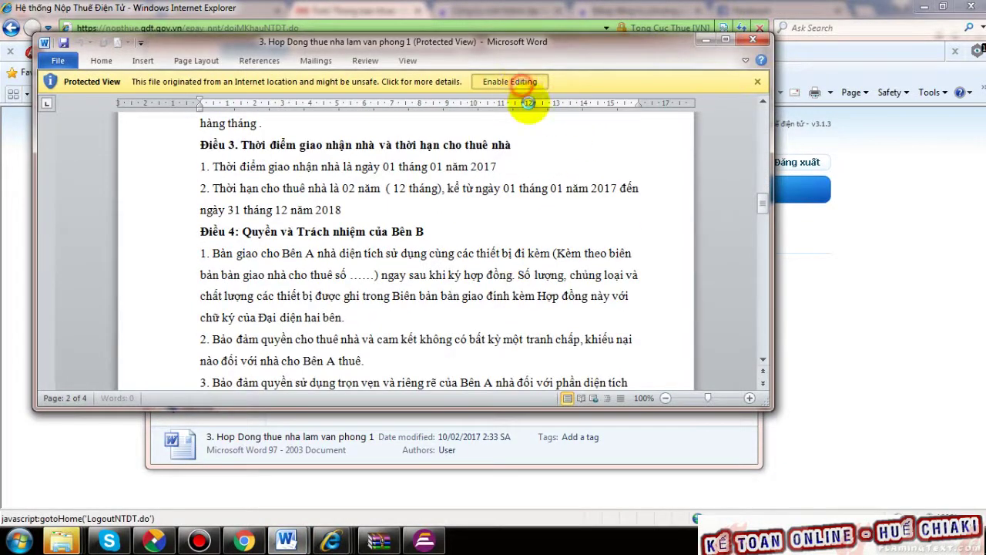
{"action": "left_click", "coordinate": [529, 83]}
{"action": "left_click", "coordinate": [725, 40]}
- Scroll through the rental contract, close Word, and go back to the 3. TB phát hành hóa đơn folder
{"action": "scroll", "coordinate": [562, 326], "scroll_direction": "down", "scroll_amount": 15}
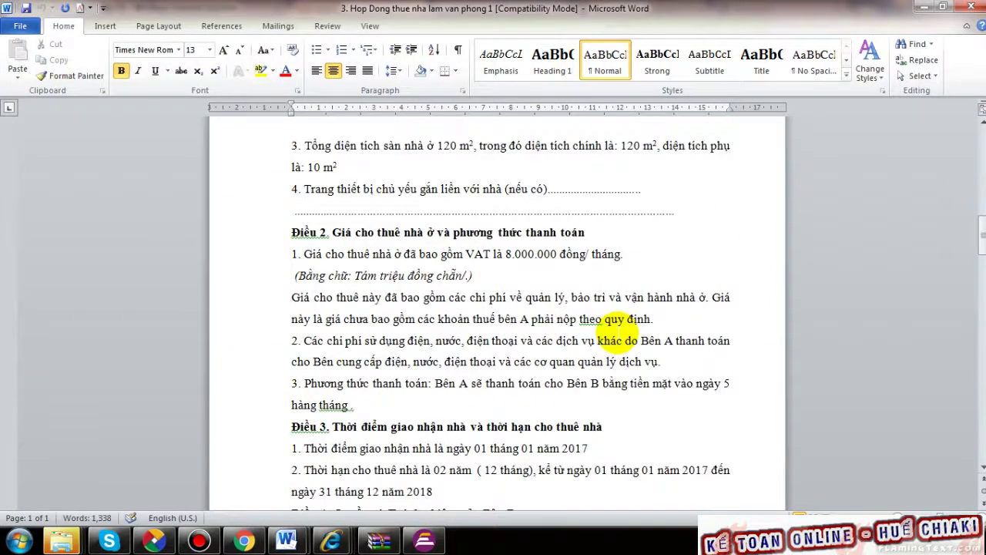
{"action": "scroll", "coordinate": [617, 328], "scroll_direction": "down", "scroll_amount": 7}
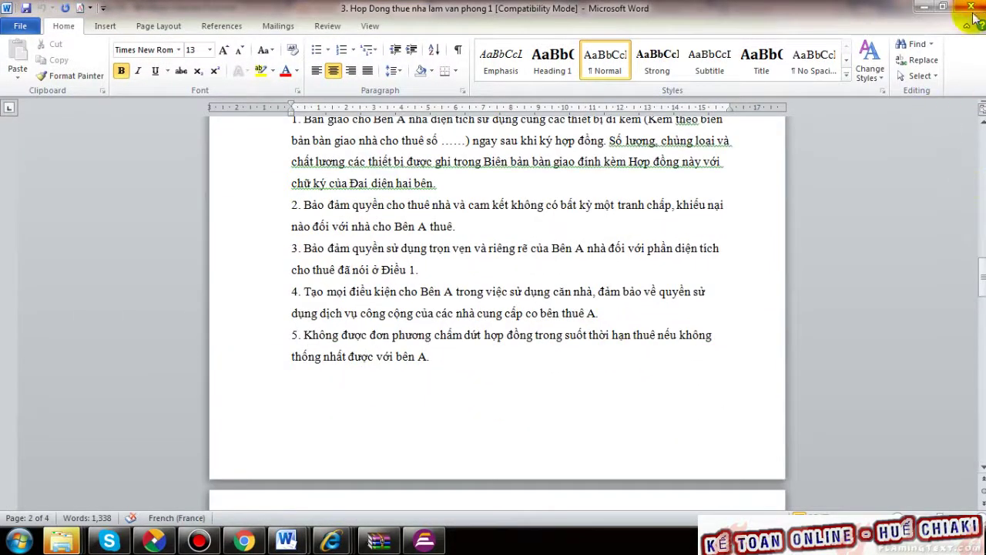
{"action": "scroll", "coordinate": [557, 264], "scroll_direction": "up", "scroll_amount": 5}
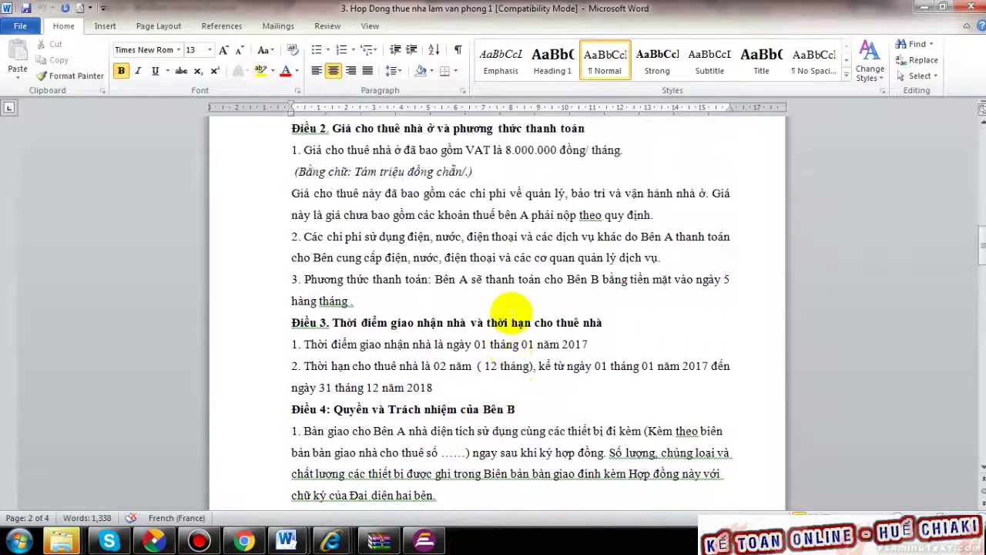
{"action": "scroll", "coordinate": [512, 307], "scroll_direction": "up", "scroll_amount": 3}
{"action": "scroll", "coordinate": [512, 314], "scroll_direction": "up", "scroll_amount": 1}
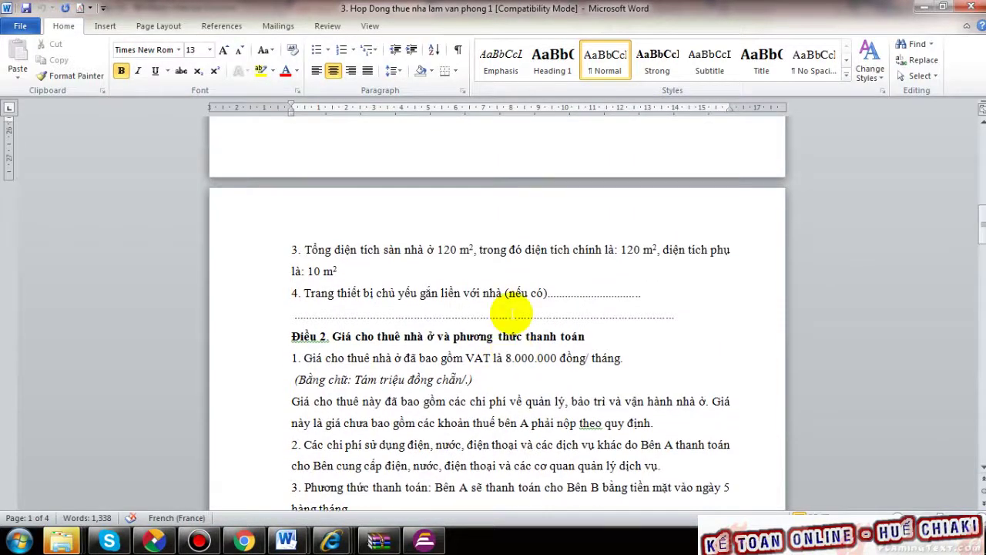
{"action": "scroll", "coordinate": [513, 314], "scroll_direction": "up", "scroll_amount": 8}
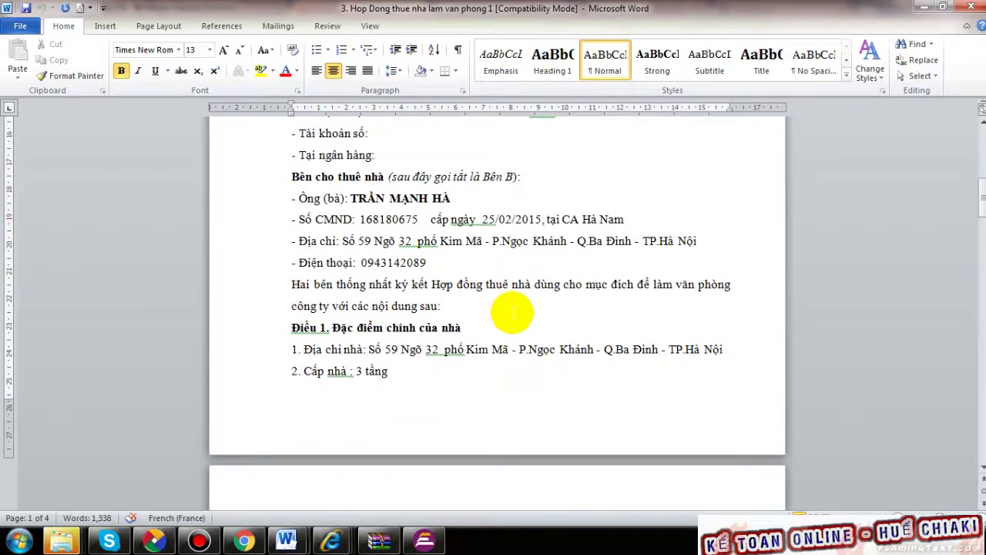
{"action": "scroll", "coordinate": [511, 310], "scroll_direction": "up", "scroll_amount": 1}
{"action": "left_click", "coordinate": [969, 7]}
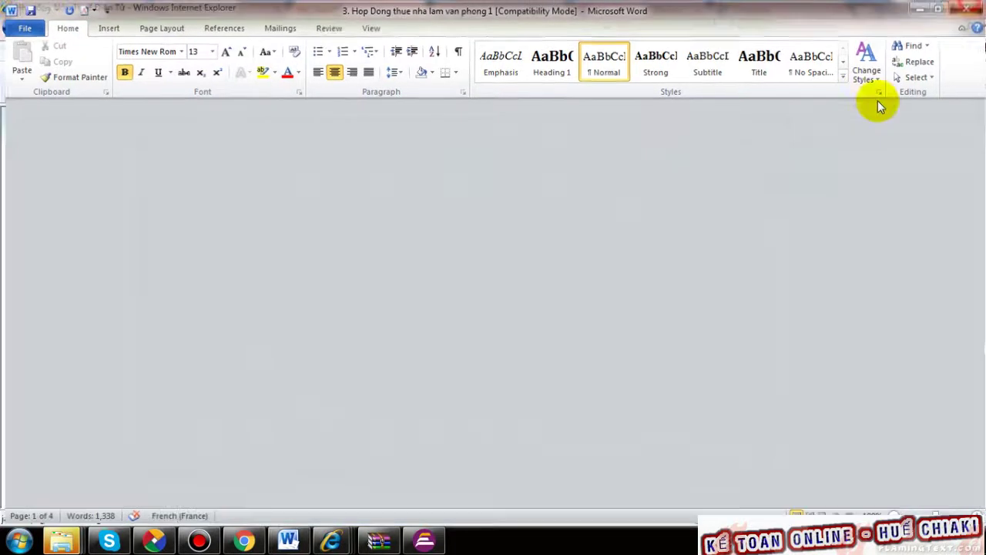
{"action": "left_click", "coordinate": [162, 70]}
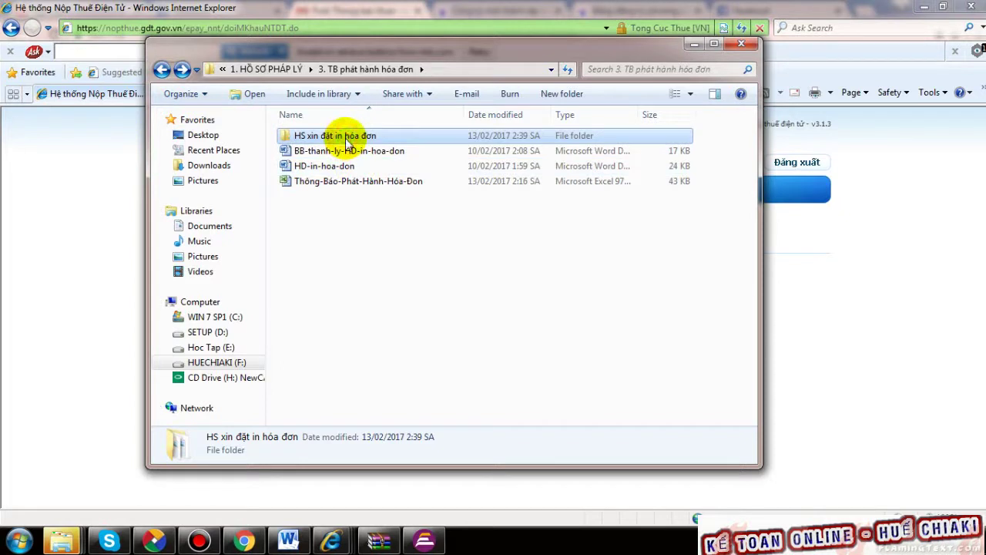
- Open the HD-in-hoa-don printing contract with editing enabled and the window maximised
{"action": "left_click", "coordinate": [358, 260]}
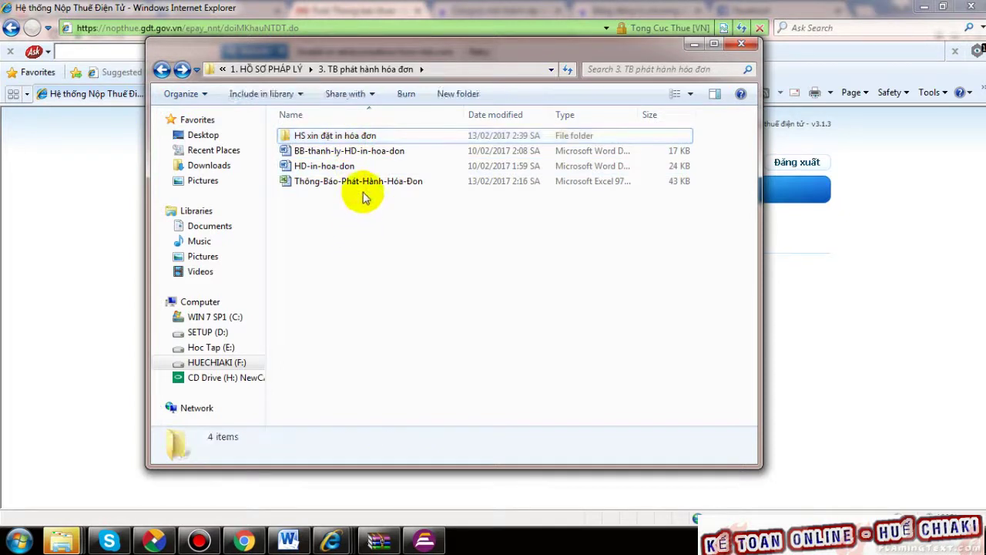
{"action": "left_click", "coordinate": [337, 171]}
{"action": "left_click", "coordinate": [385, 167]}
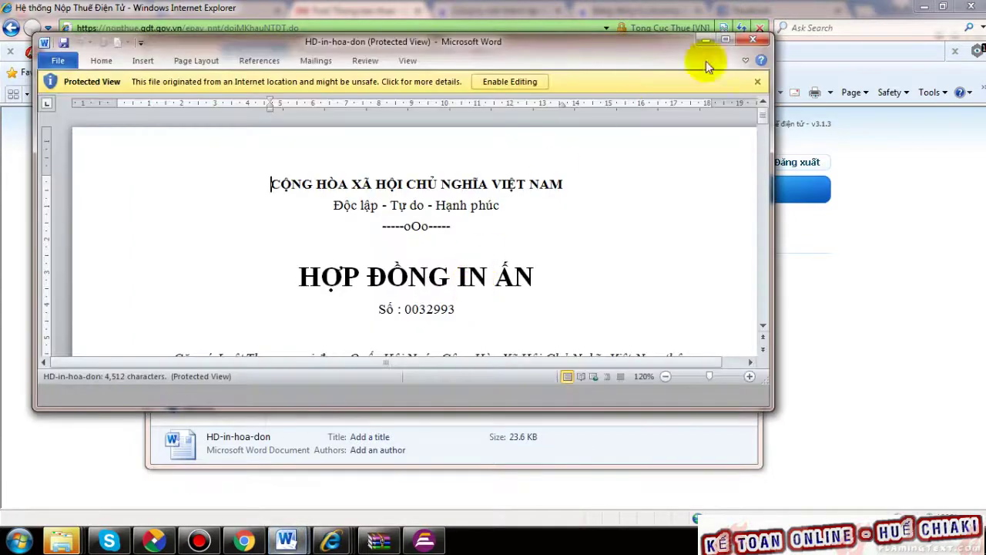
{"action": "left_click", "coordinate": [504, 82]}
{"action": "left_click", "coordinate": [725, 39]}
- Read down to the final articles, selecting the table's amounts and totals rows, then minimise Word
{"action": "scroll", "coordinate": [514, 223], "scroll_direction": "down", "scroll_amount": 10}
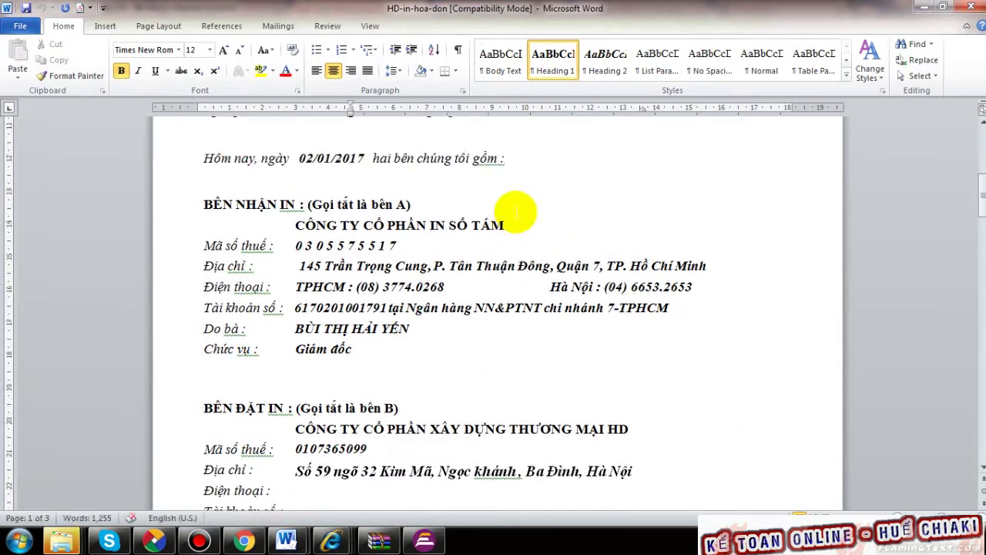
{"action": "left_click_drag", "start_coordinate": [299, 158], "coordinate": [365, 158]}
{"action": "scroll", "coordinate": [608, 265], "scroll_direction": "down", "scroll_amount": 2}
{"action": "scroll", "coordinate": [607, 266], "scroll_direction": "down", "scroll_amount": 10}
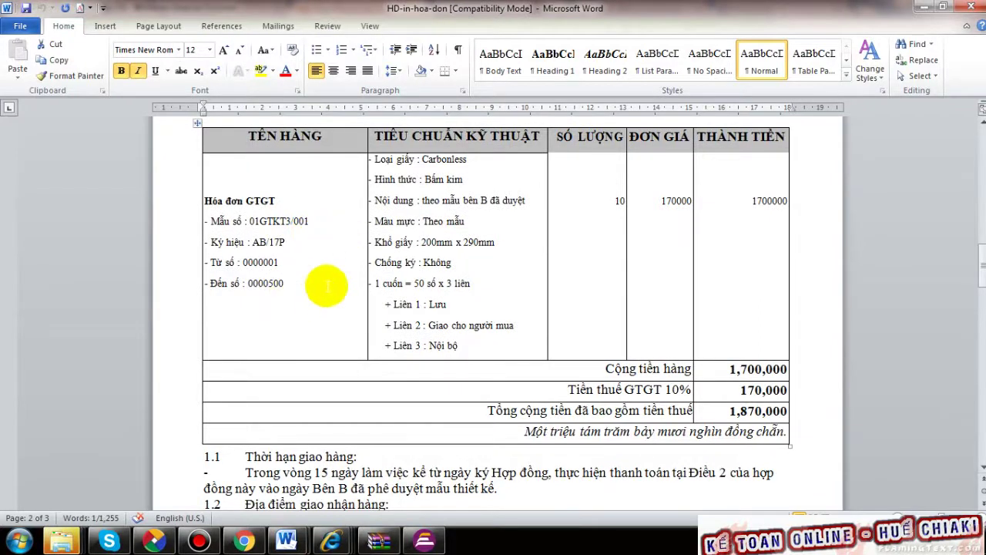
{"action": "left_click", "coordinate": [597, 203]}
{"action": "left_click_drag", "start_coordinate": [621, 201], "coordinate": [746, 400]}
{"action": "scroll", "coordinate": [722, 375], "scroll_direction": "down", "scroll_amount": 7}
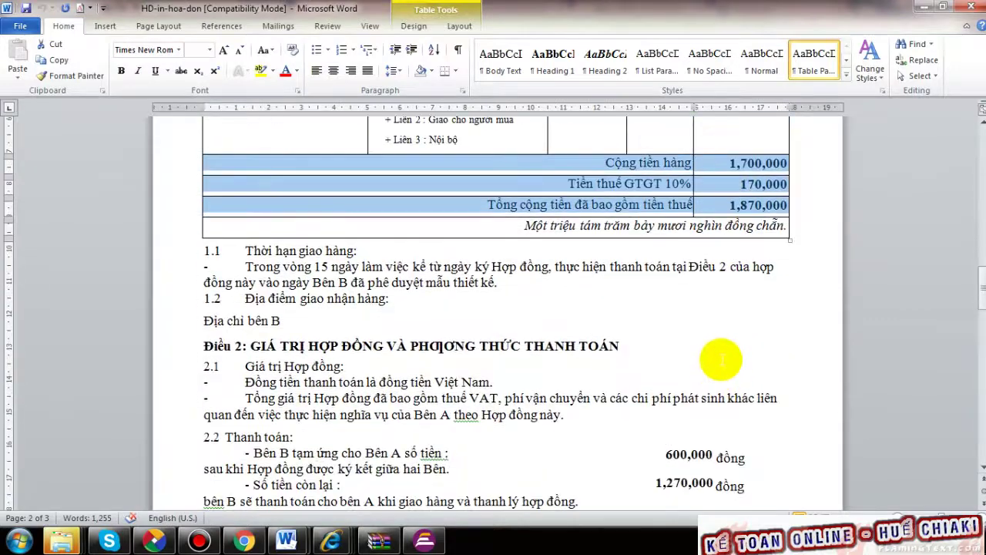
{"action": "scroll", "coordinate": [722, 362], "scroll_direction": "down", "scroll_amount": 6}
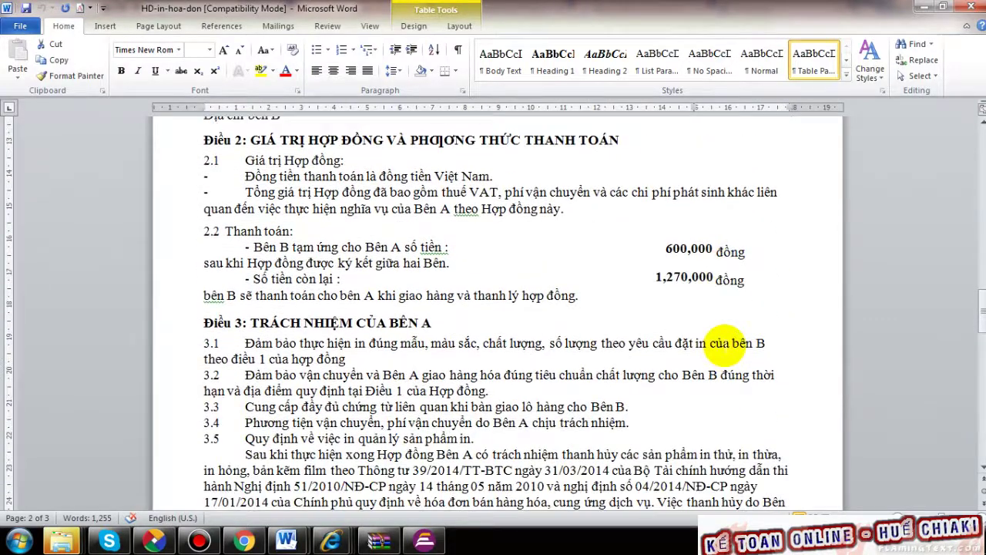
{"action": "scroll", "coordinate": [727, 345], "scroll_direction": "down", "scroll_amount": 15}
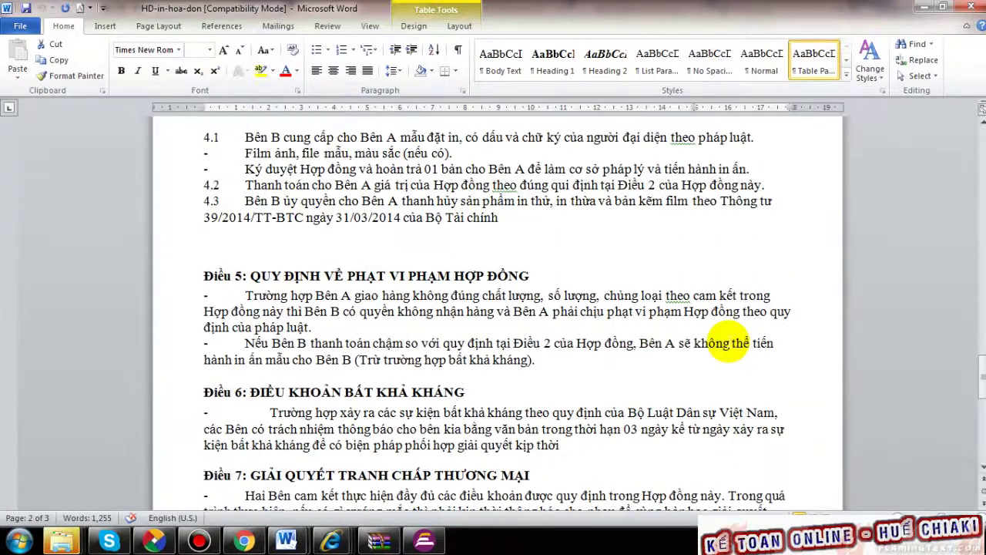
{"action": "left_click", "coordinate": [924, 6]}
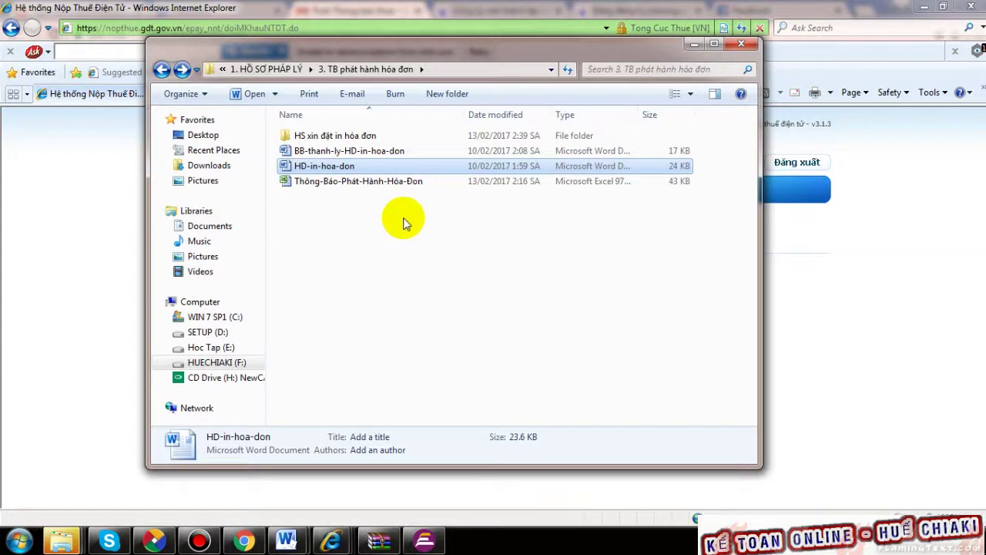
- Select HD-in-hoa-don without renaming it and maximise the 3. TB phát hành hóa đơn window
{"action": "left_click", "coordinate": [344, 169]}
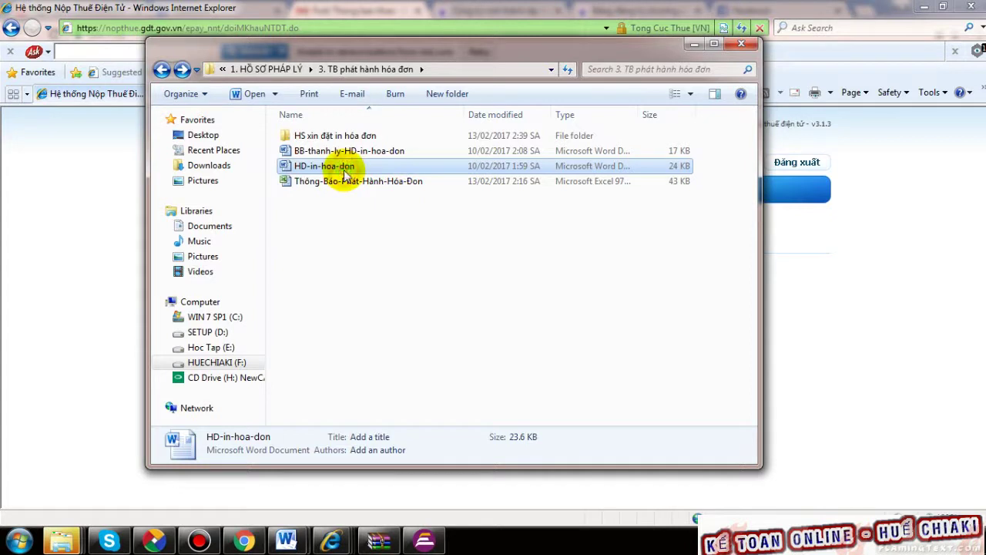
{"action": "left_click", "coordinate": [413, 170]}
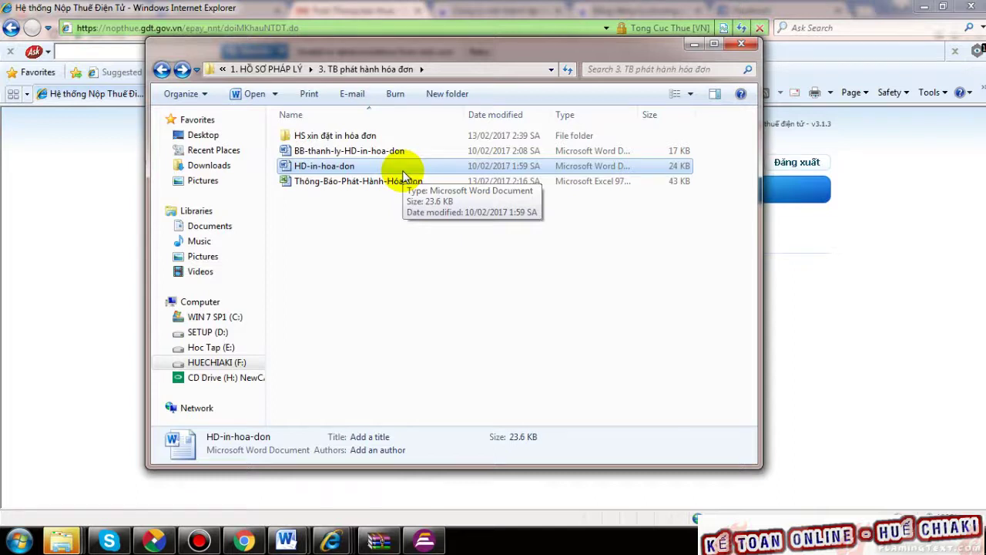
{"action": "left_click", "coordinate": [562, 324]}
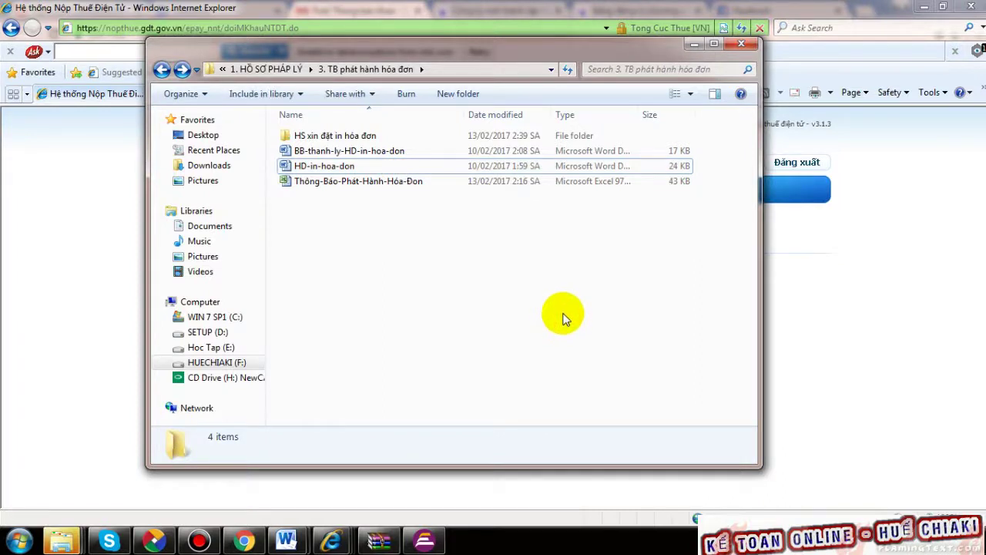
{"action": "left_click", "coordinate": [375, 170]}
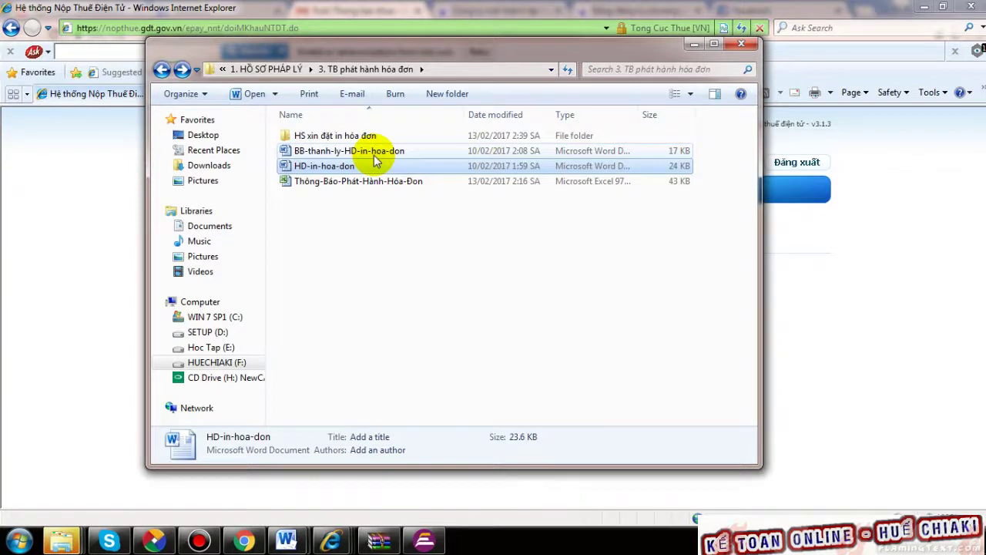
{"action": "left_click", "coordinate": [717, 45]}
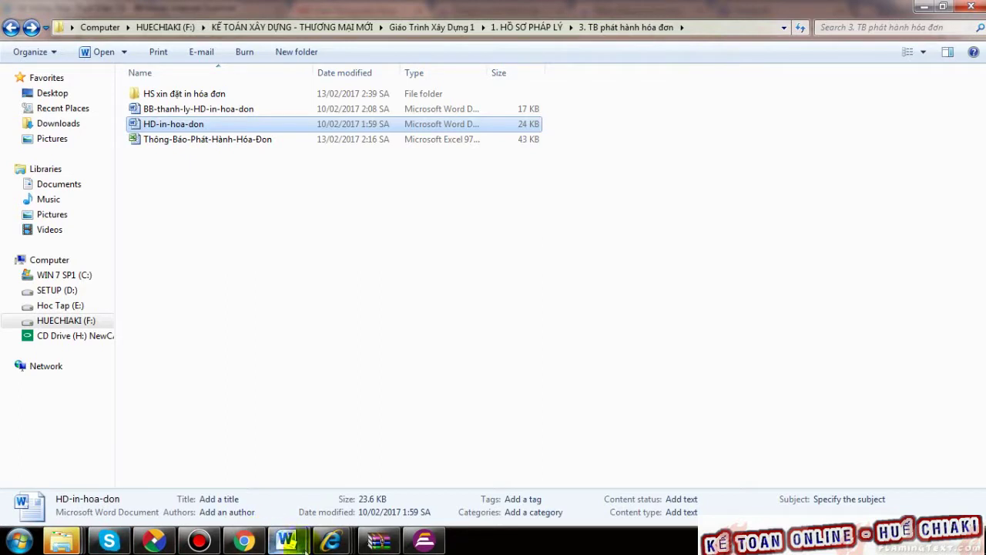
- Replace the Gmail search with the contact's name and search their mail via the suggestion
{"action": "left_click", "coordinate": [244, 542]}
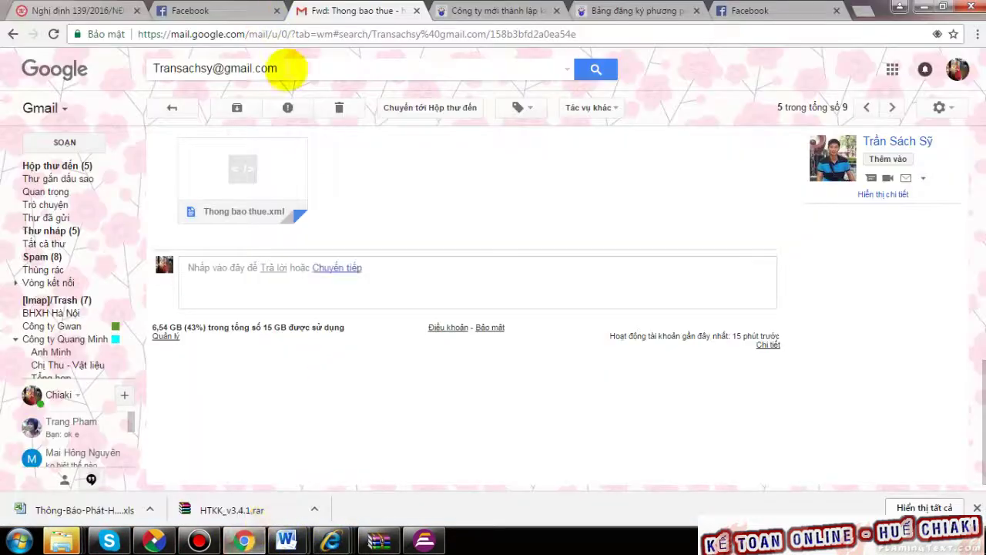
{"action": "left_click", "coordinate": [400, 33]}
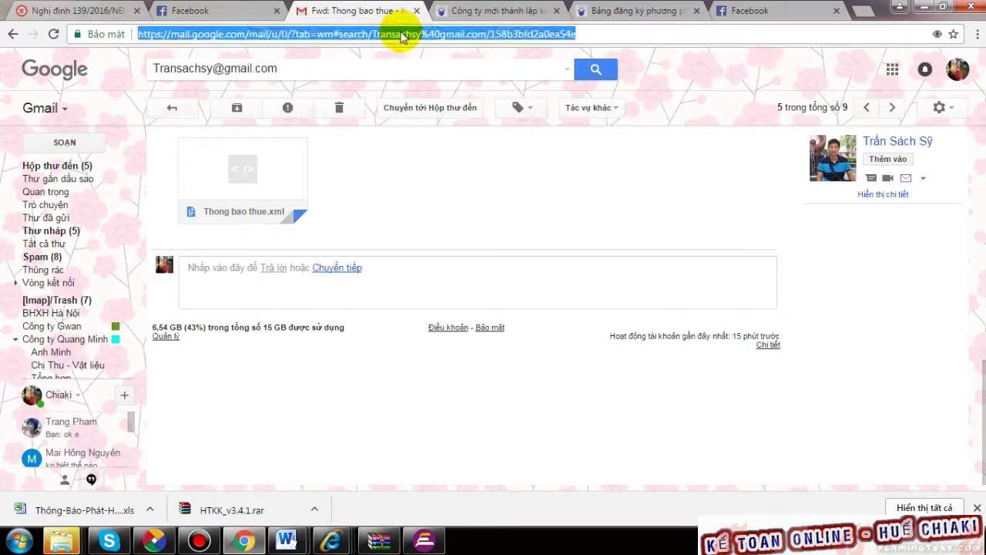
{"action": "left_click_drag", "start_coordinate": [305, 63], "coordinate": [159, 62]}
{"action": "key", "text": "BackSpace"}
{"action": "type", "text": "thuong"}
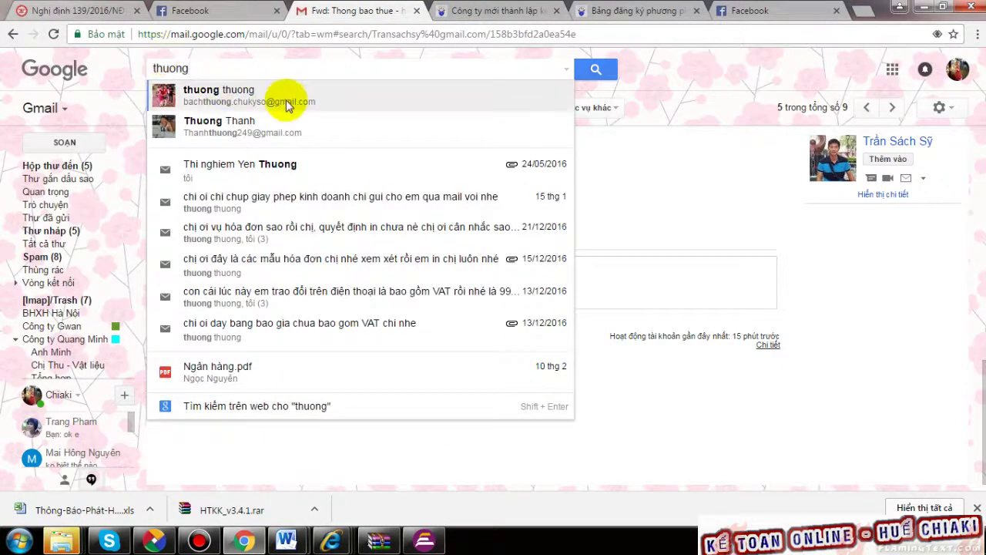
{"action": "left_click", "coordinate": [279, 95]}
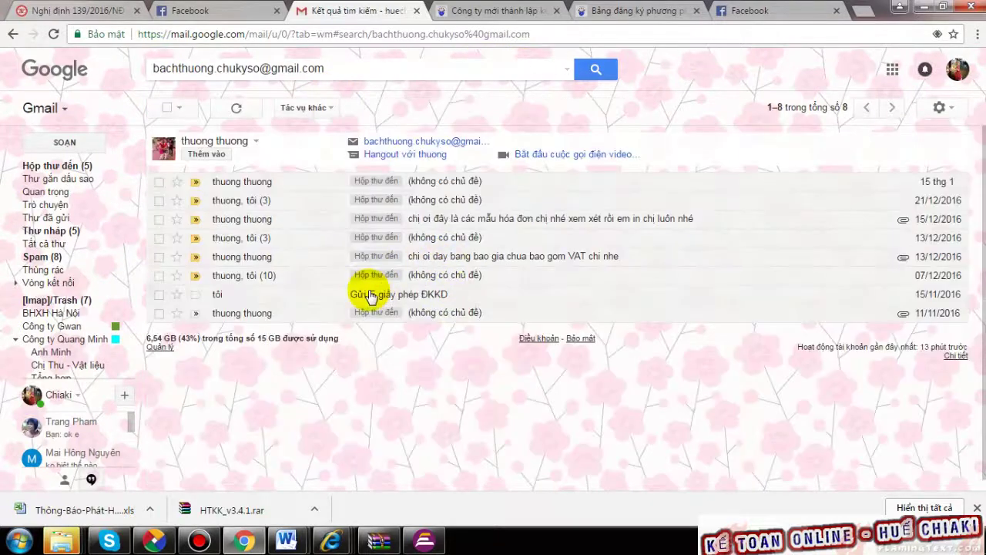
- Check the contact's messages and open the 15/12/2016 mail carrying the three sample invoices
{"action": "left_click", "coordinate": [431, 184]}
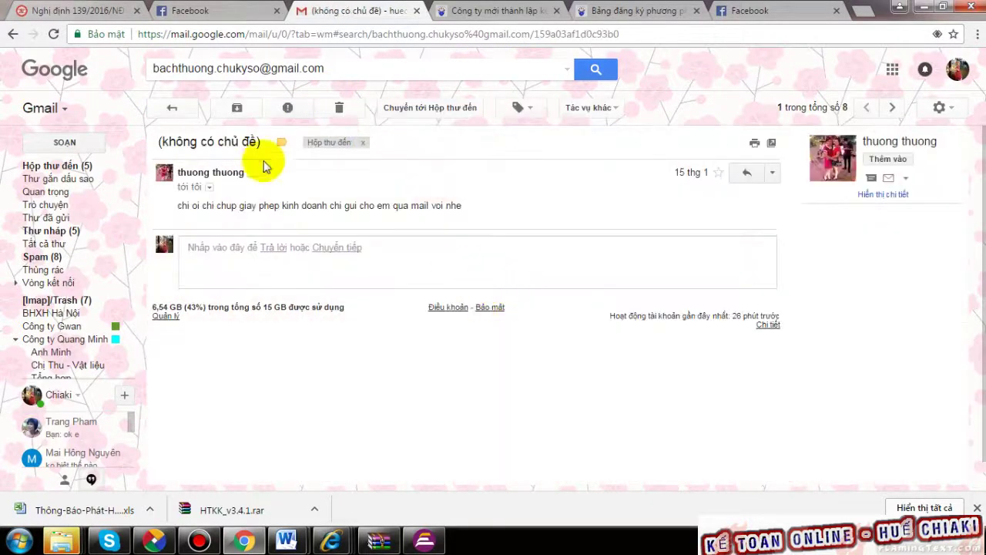
{"action": "left_click", "coordinate": [13, 34]}
{"action": "left_click", "coordinate": [454, 202]}
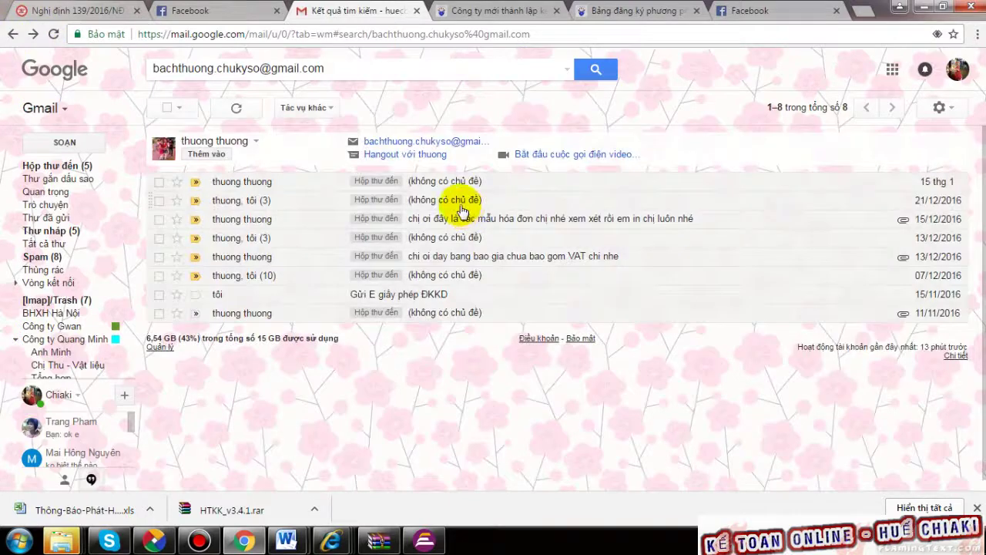
{"action": "left_click", "coordinate": [13, 34]}
{"action": "left_click", "coordinate": [511, 228]}
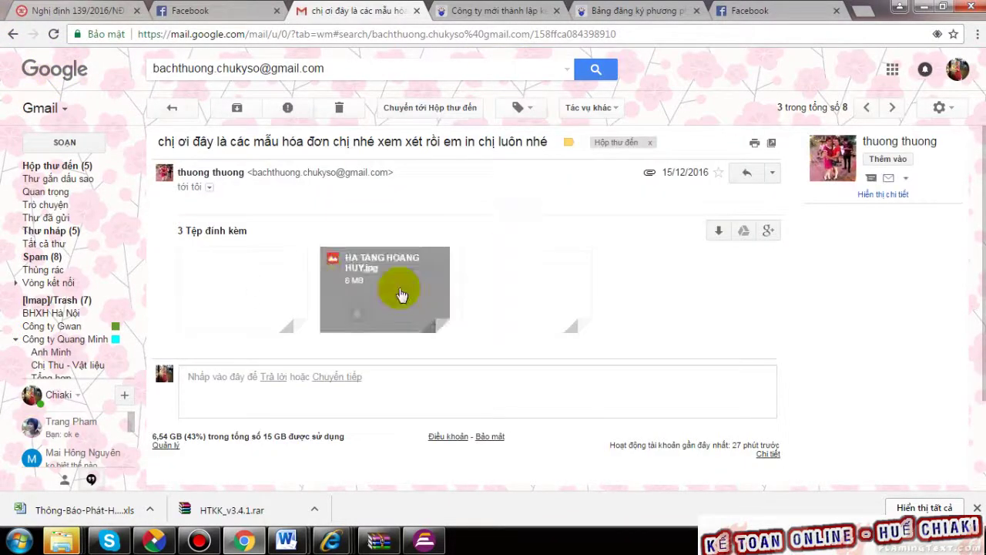
- Preview the VAN TAM.jpg attachment showing three colour VAT invoice copies stamped MẪU
{"action": "left_click", "coordinate": [312, 308]}
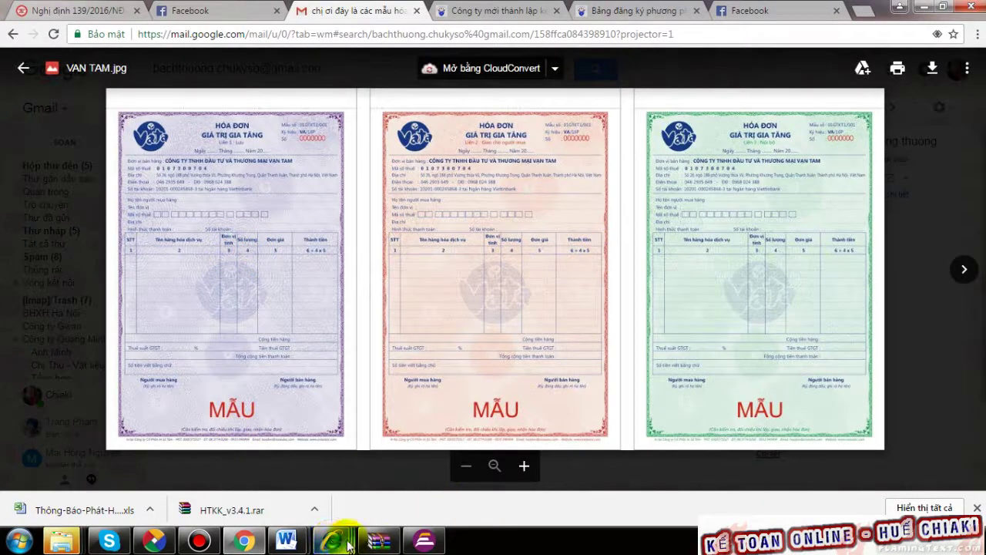
- Open BB-thanh-ly-HD-in-hoa-don from Explorer, skim it, close it, and return to the Gmail preview
{"action": "key", "text": "alt+Tab"}
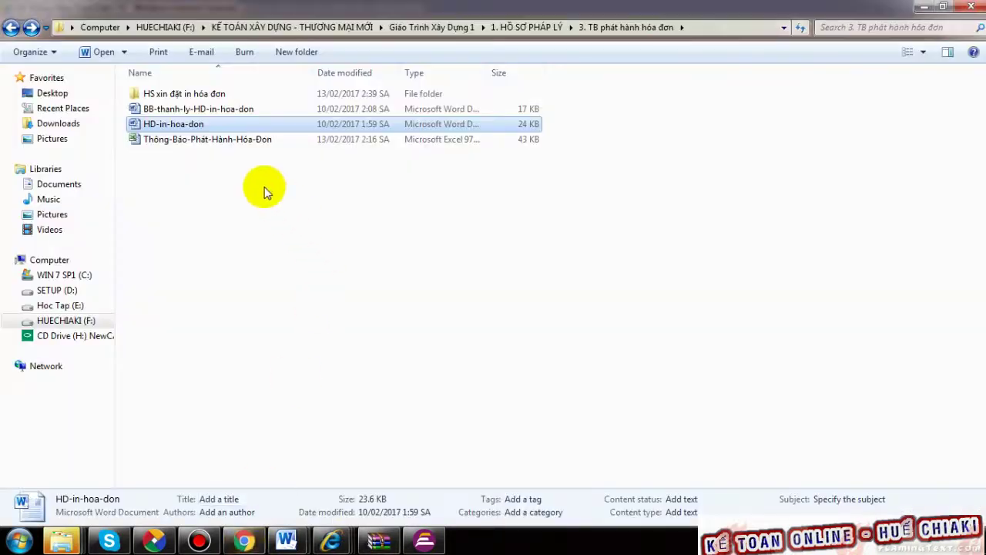
{"action": "left_click", "coordinate": [227, 111]}
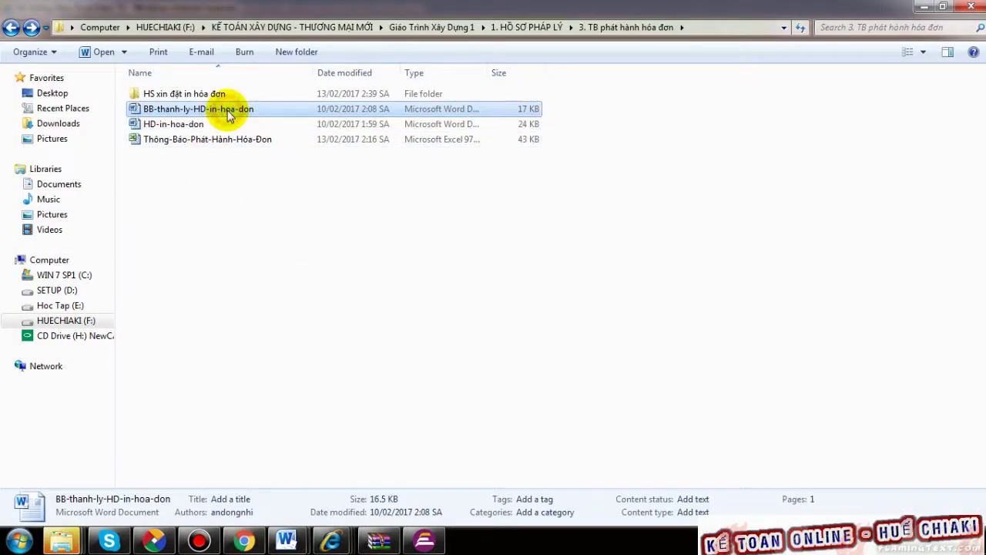
{"action": "double_click", "coordinate": [226, 111]}
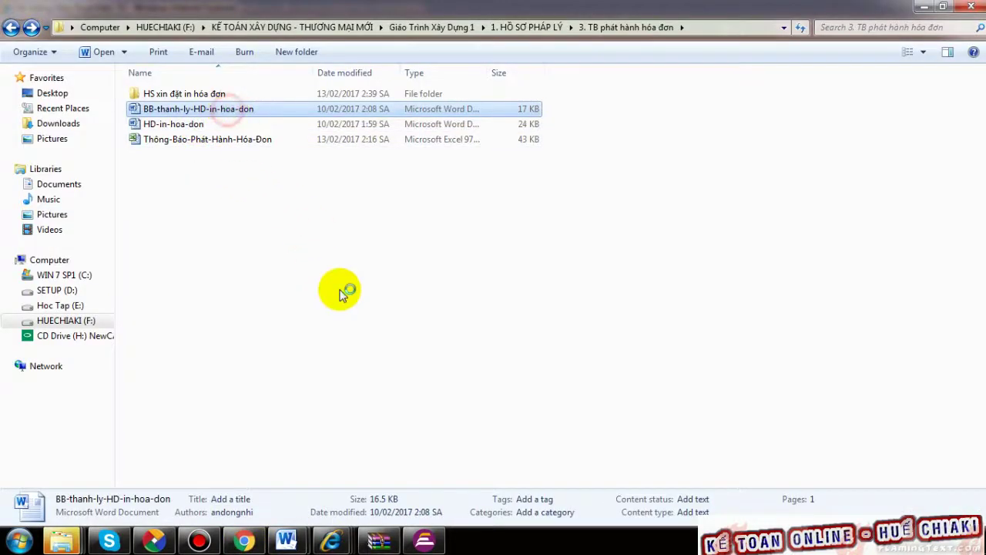
{"action": "scroll", "coordinate": [419, 240], "scroll_direction": "down", "scroll_amount": 20}
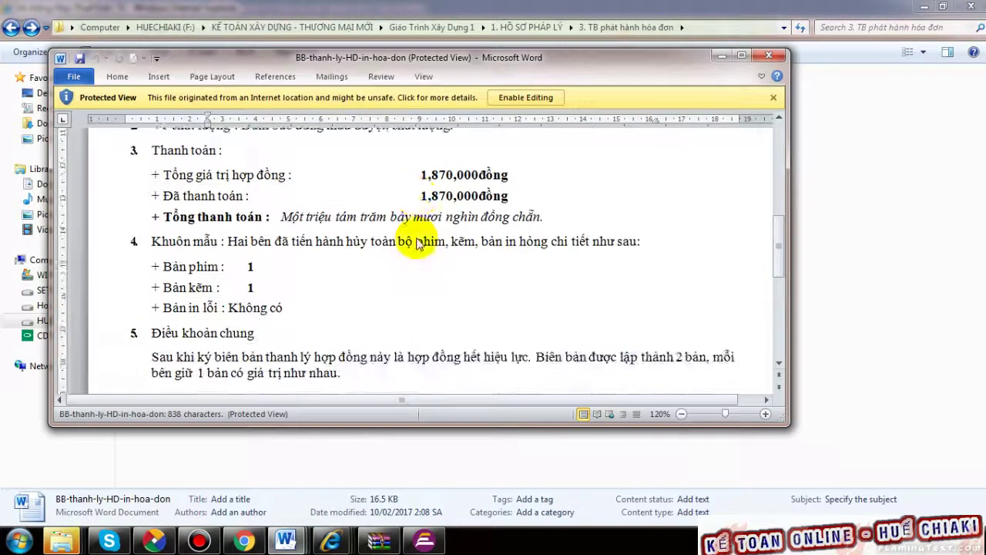
{"action": "scroll", "coordinate": [429, 241], "scroll_direction": "up", "scroll_amount": 8}
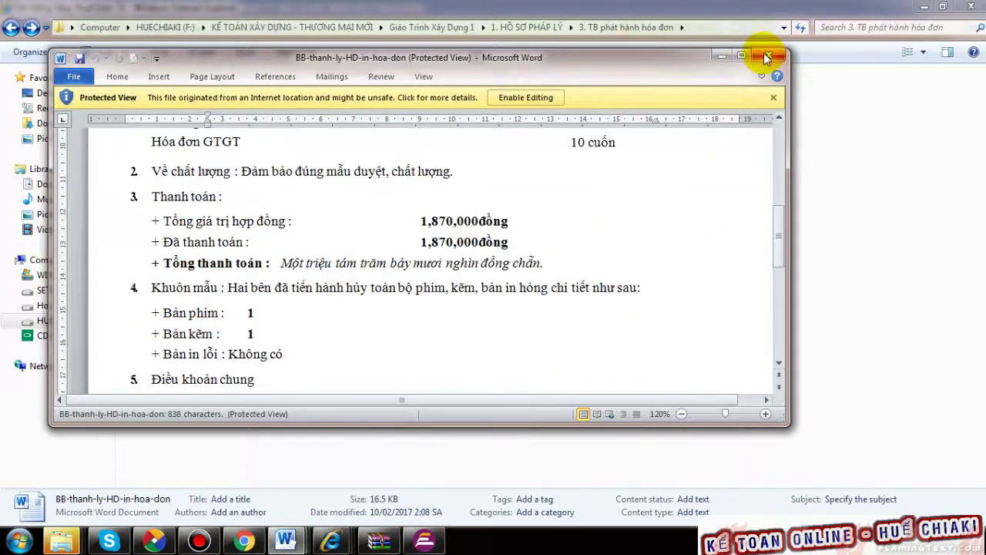
{"action": "left_click", "coordinate": [768, 55]}
{"action": "left_click", "coordinate": [585, 273]}
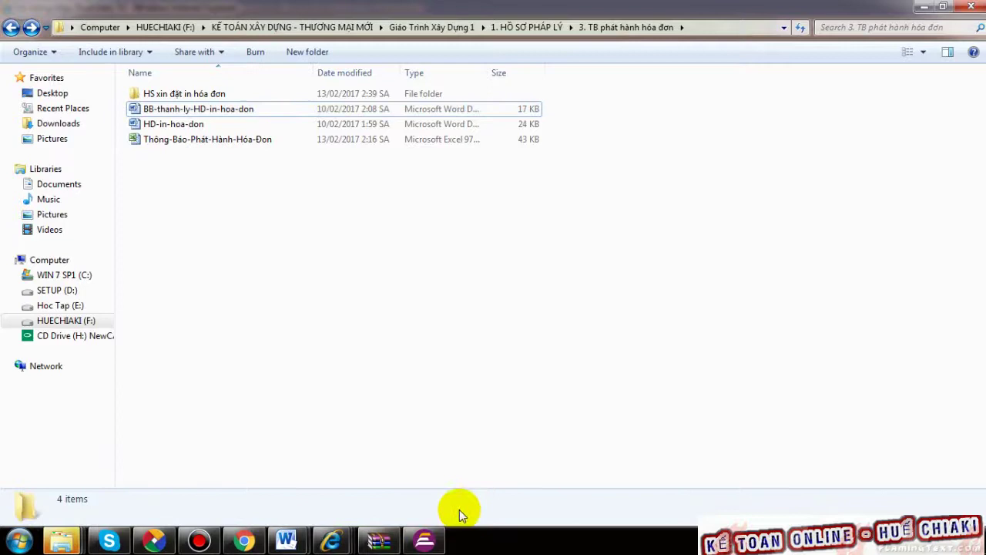
{"action": "left_click", "coordinate": [243, 542]}
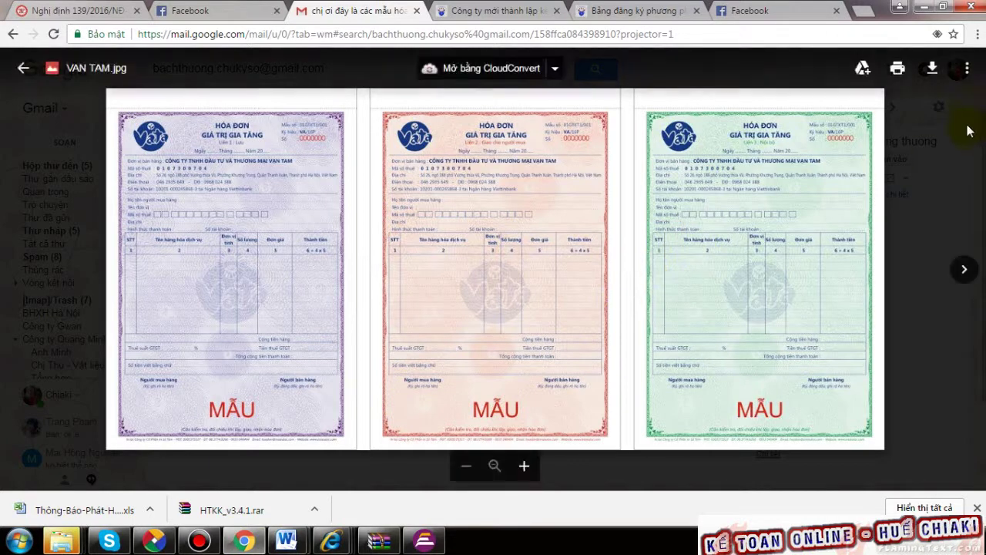
- Close the VAN TAM.jpg preview and use Show the desktop to hide all windows
{"action": "left_click", "coordinate": [23, 68]}
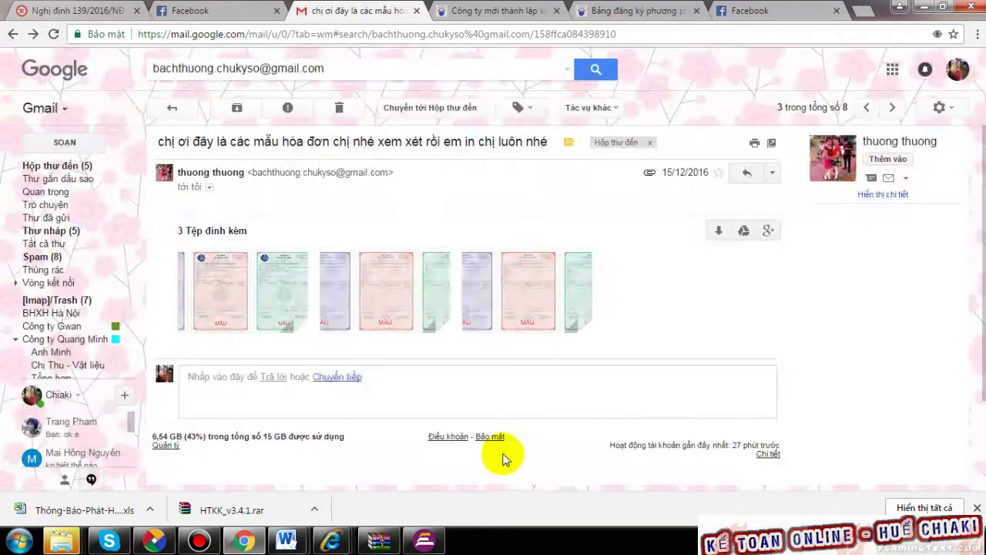
{"action": "right_click", "coordinate": [514, 539]}
{"action": "left_click", "coordinate": [550, 471]}
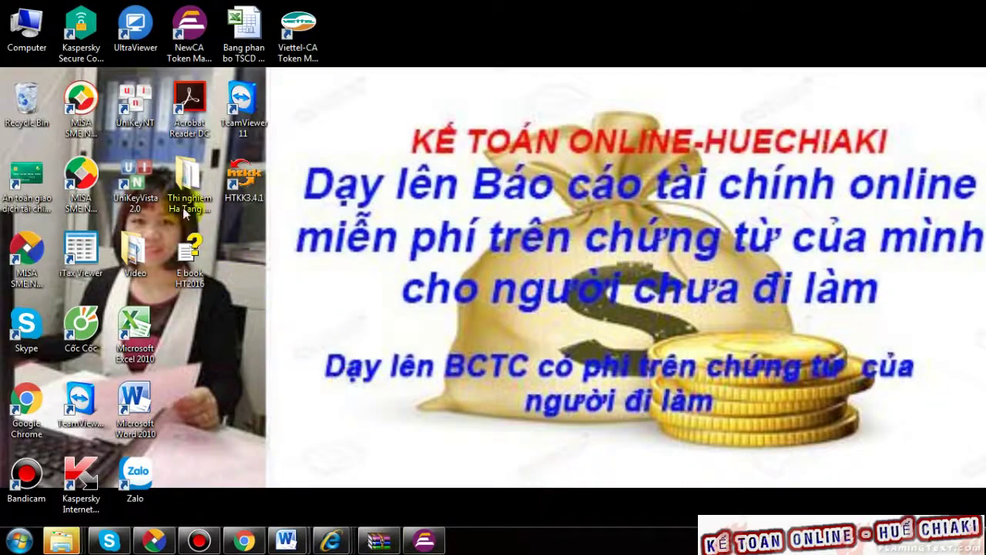
- Launch HTKK3.4.1, log in with the Thời Trang Việt Nam tax code, and start TB01/AC under Hóa đơn
{"action": "double_click", "coordinate": [244, 177]}
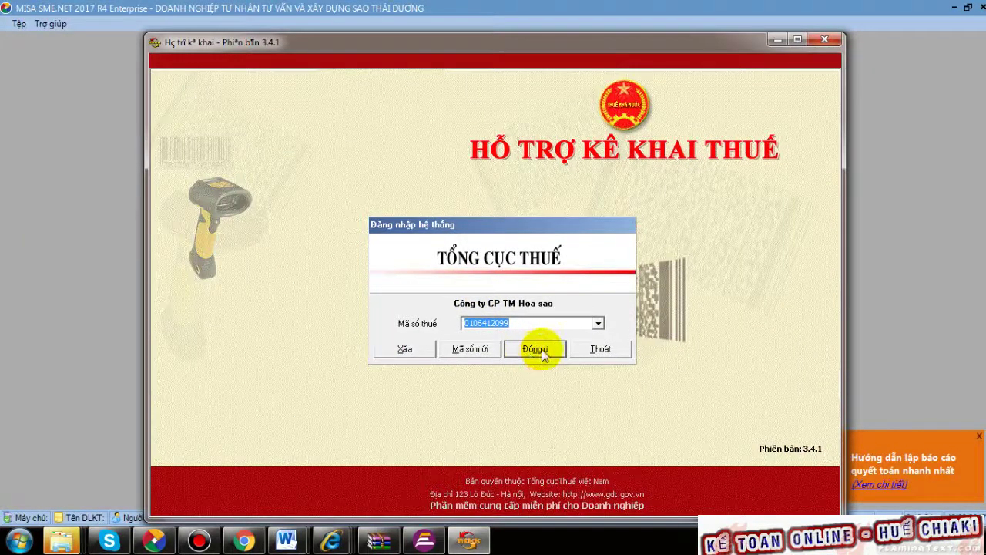
{"action": "left_click", "coordinate": [597, 322]}
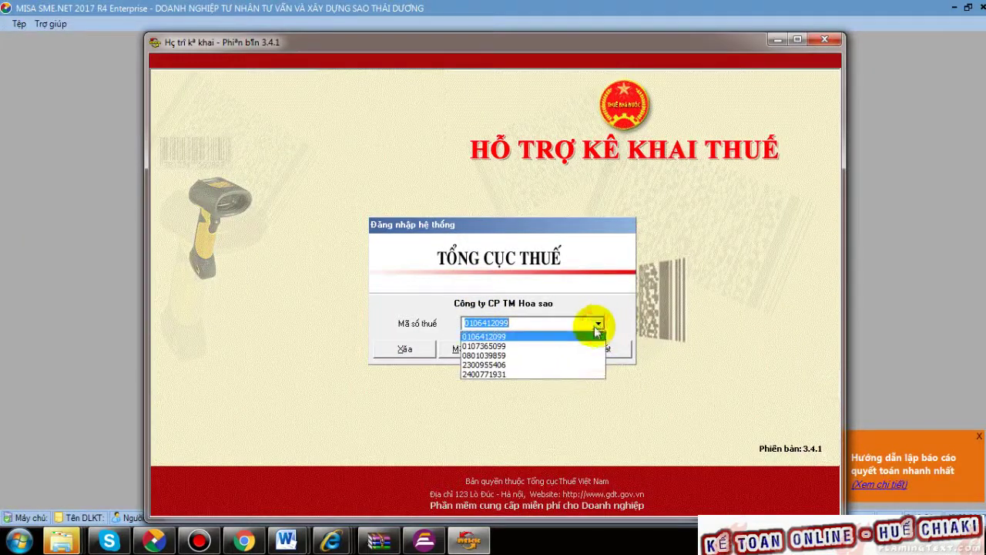
{"action": "left_click", "coordinate": [515, 347]}
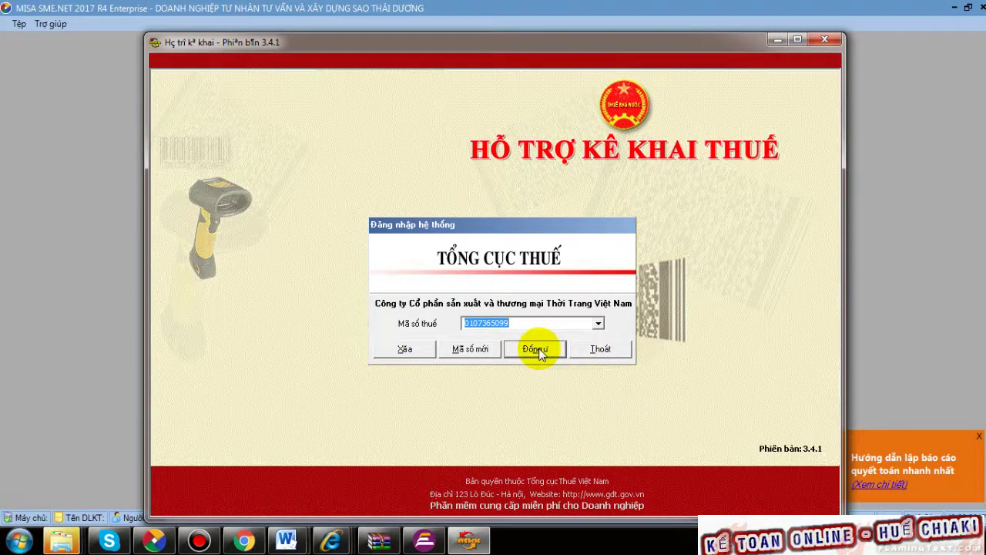
{"action": "left_click", "coordinate": [531, 348]}
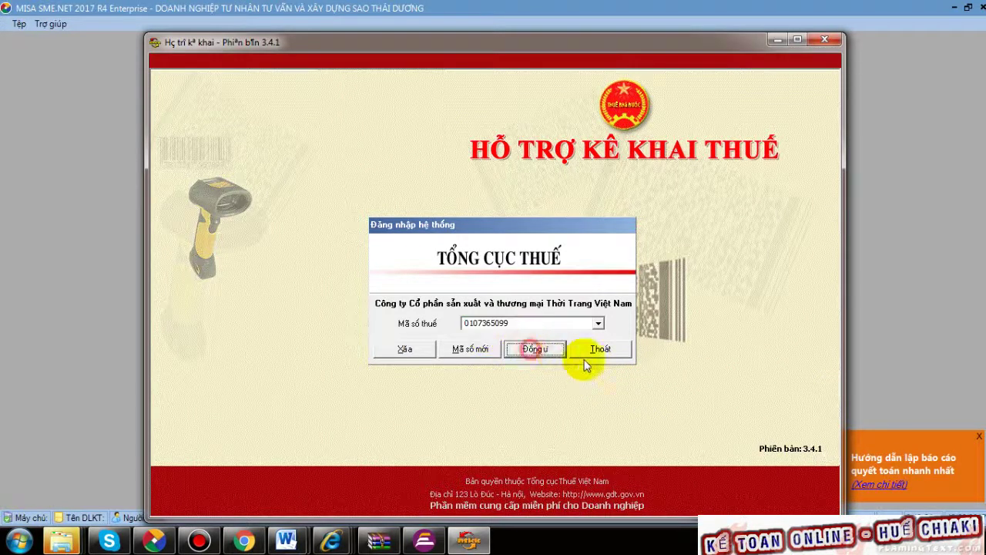
{"action": "left_click", "coordinate": [343, 117]}
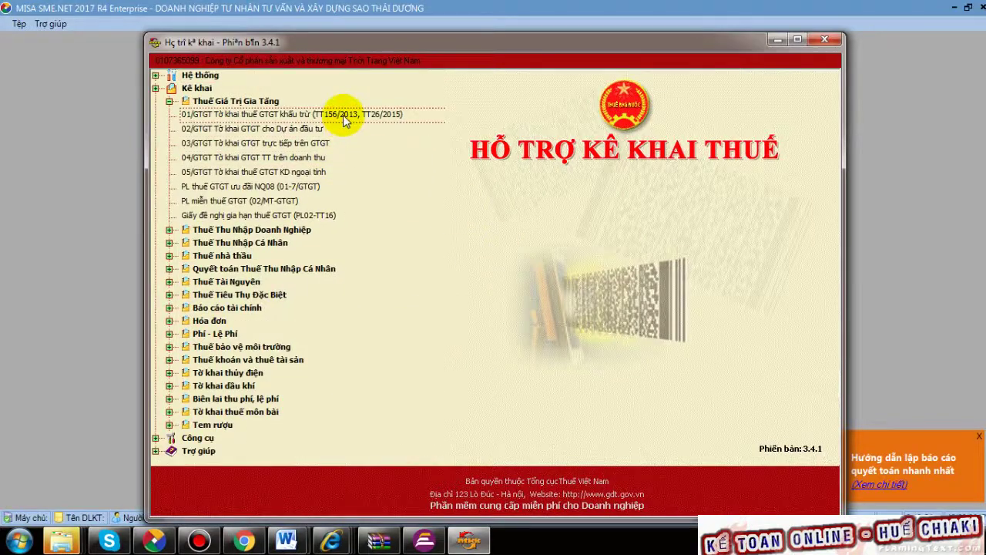
{"action": "left_click", "coordinate": [209, 322]}
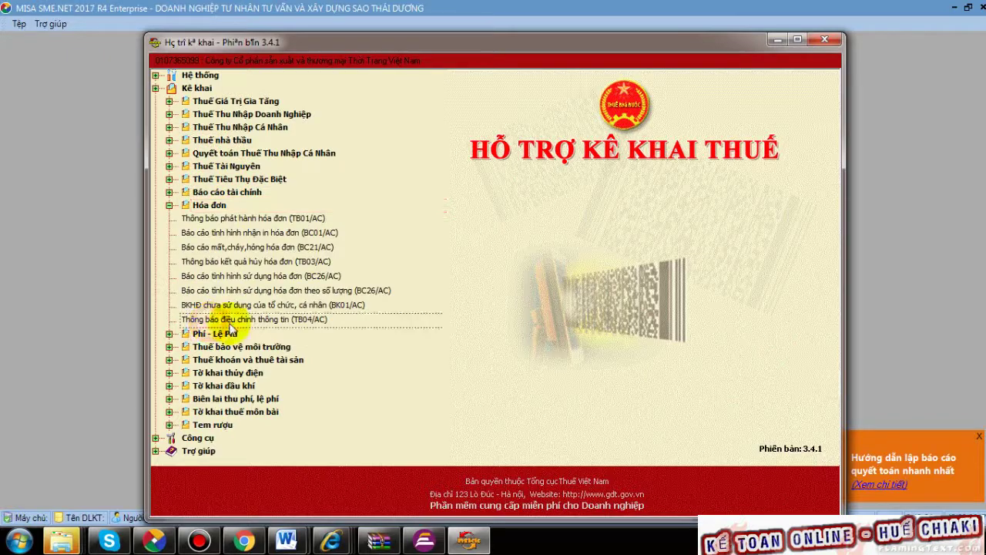
{"action": "double_click", "coordinate": [290, 219]}
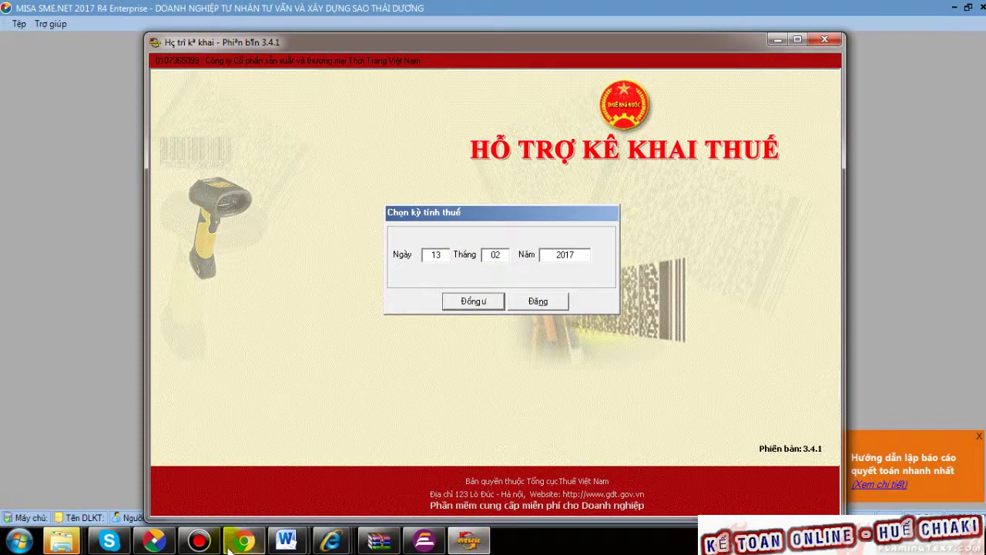
- Close the HD-in-hoa-don Word contract and dismiss AutoPlay, returning to the 3. TB phát hành hóa đơn folder
{"action": "mouse_move", "coordinate": [286, 540]}
{"action": "left_click", "coordinate": [324, 496]}
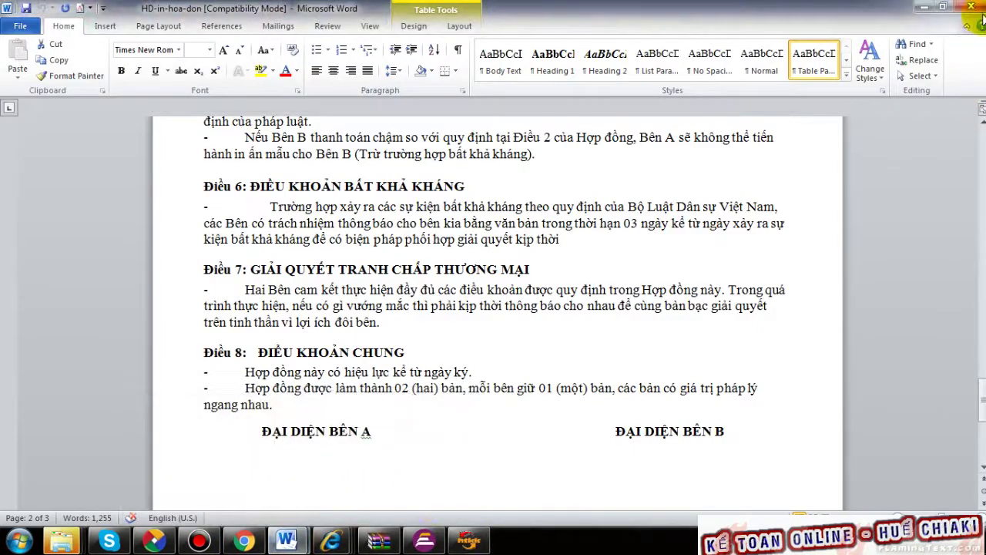
{"action": "left_click", "coordinate": [973, 8]}
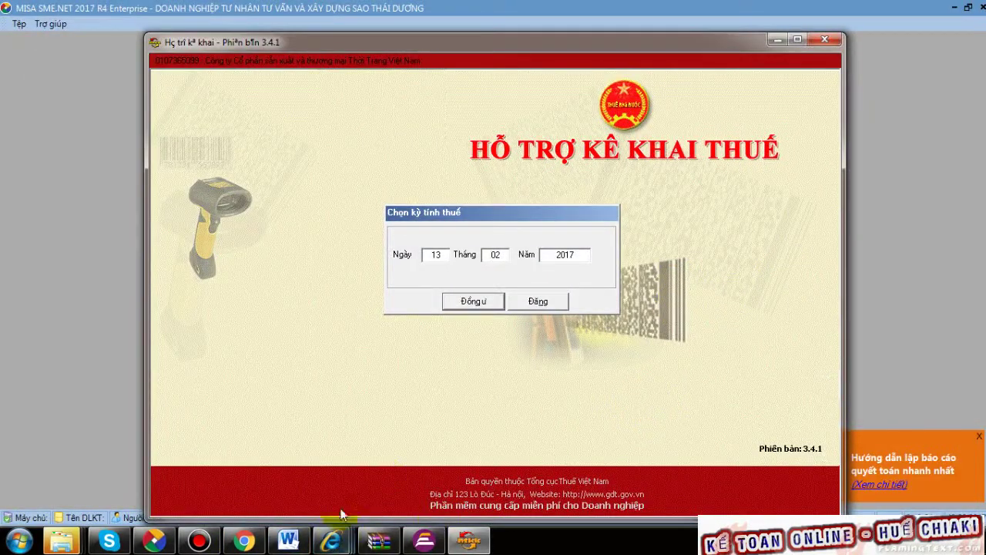
{"action": "mouse_move", "coordinate": [61, 541]}
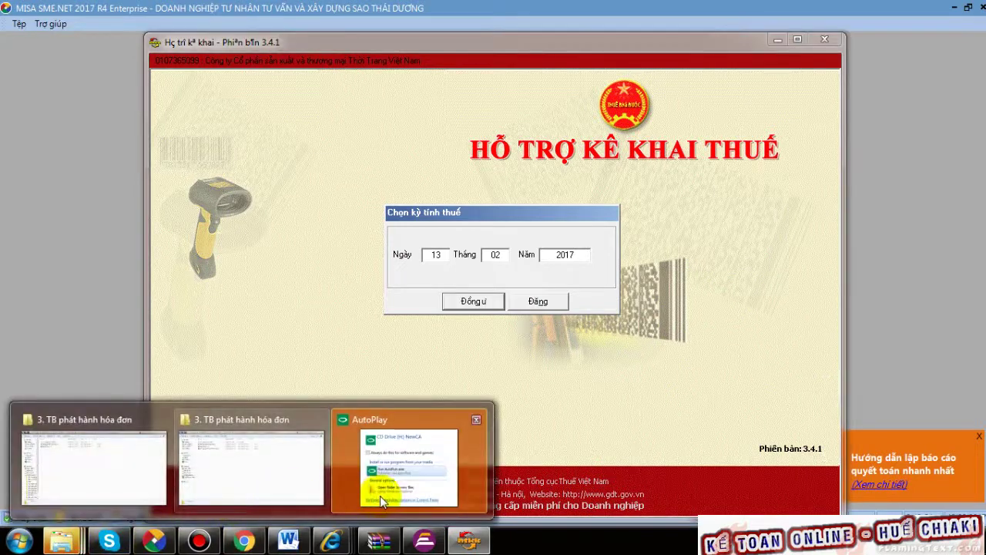
{"action": "left_click", "coordinate": [380, 495]}
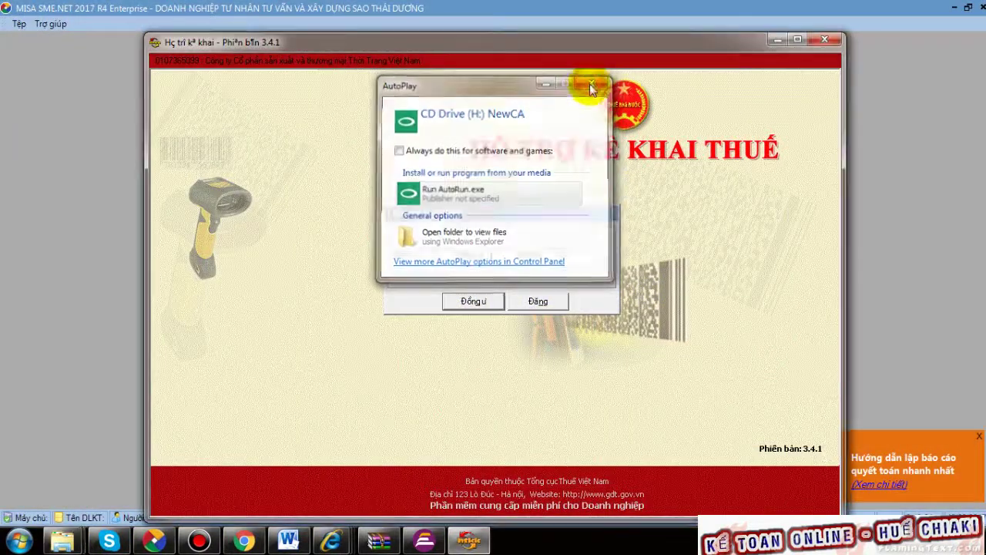
{"action": "left_click", "coordinate": [592, 85]}
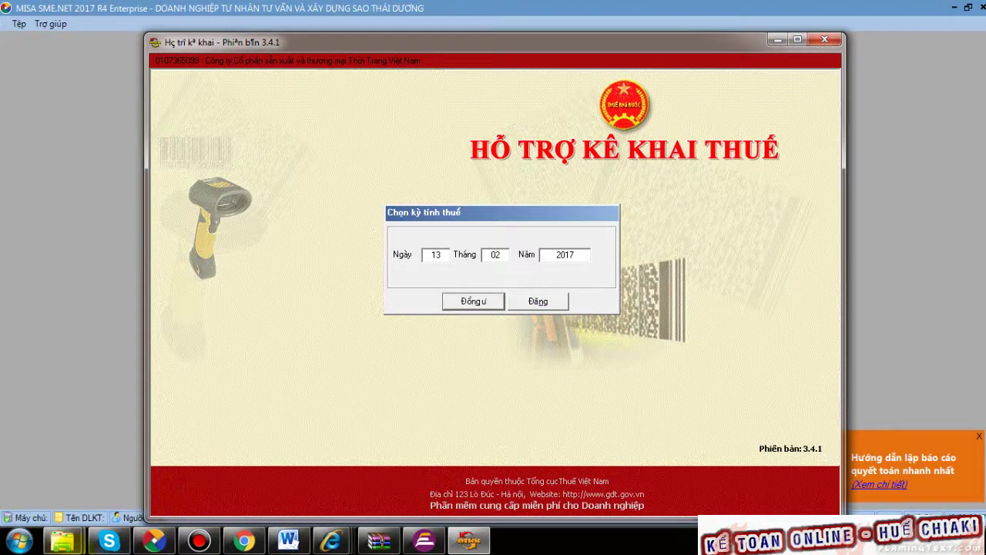
{"action": "mouse_move", "coordinate": [62, 539]}
{"action": "mouse_move", "coordinate": [235, 482]}
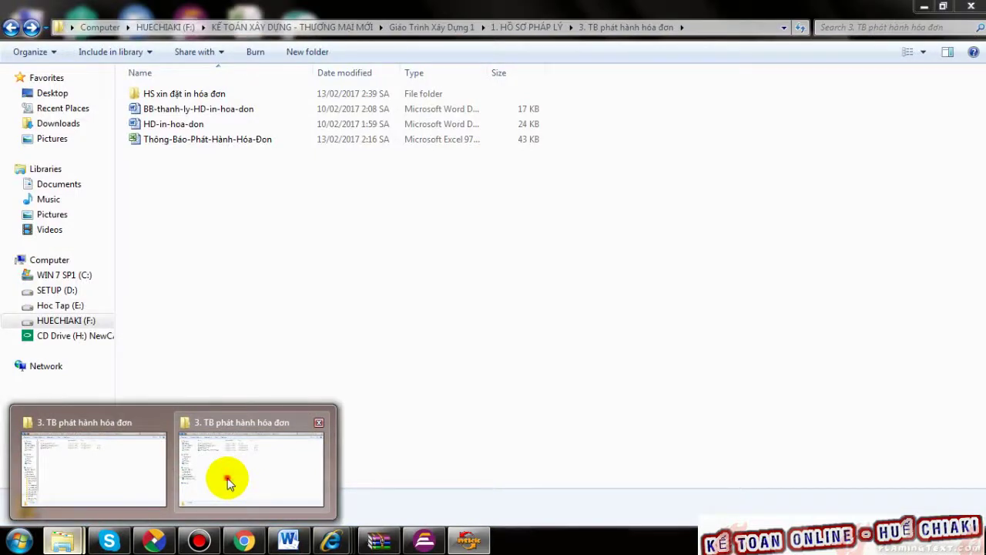
{"action": "left_click", "coordinate": [227, 478]}
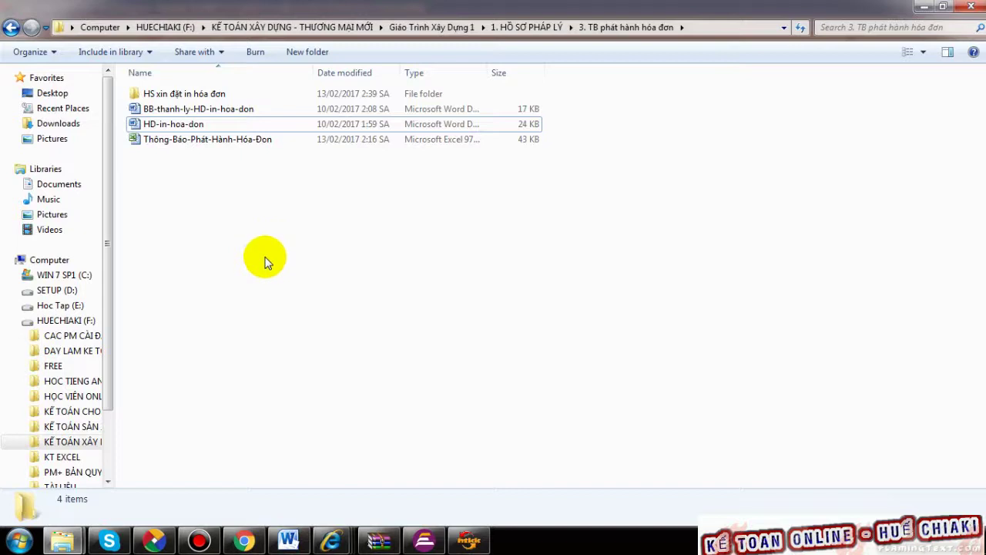
{"action": "left_click", "coordinate": [479, 546]}
{"action": "left_click", "coordinate": [453, 256]}
{"action": "mouse_move", "coordinate": [62, 542]}
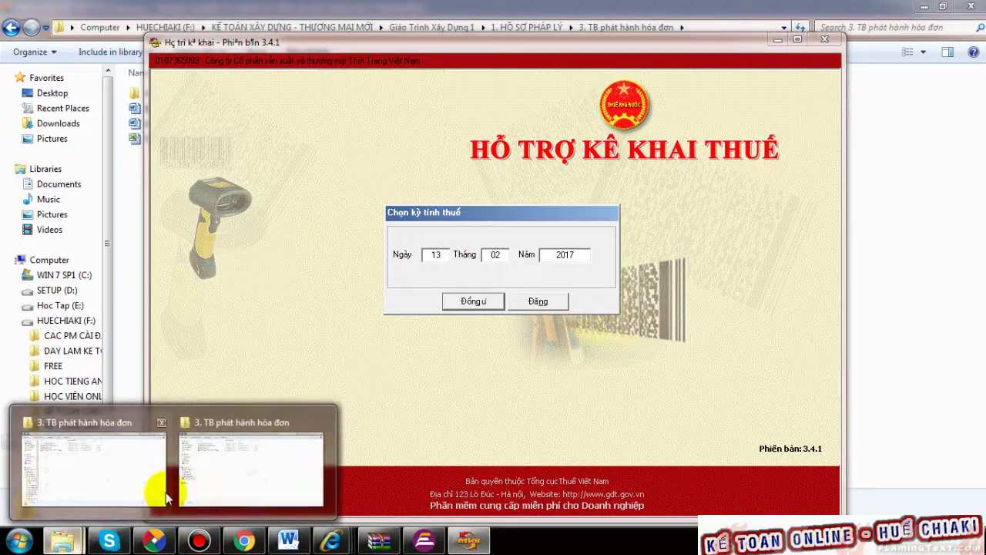
{"action": "left_click", "coordinate": [216, 485]}
- Open the TB01/AC issuance notification in Excel and select its Từ số to Đến số range
{"action": "double_click", "coordinate": [209, 139]}
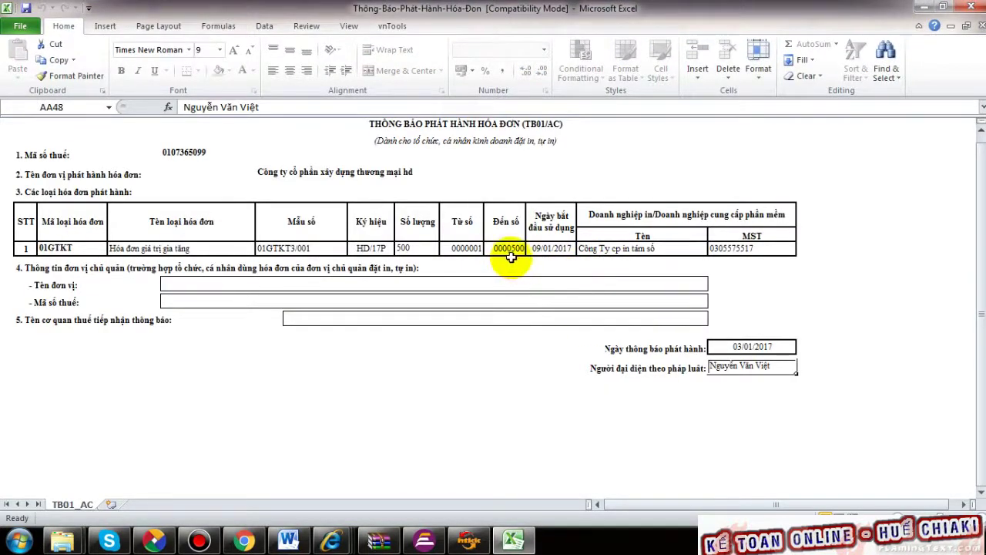
{"action": "scroll", "coordinate": [511, 257], "scroll_direction": "down", "scroll_amount": 1}
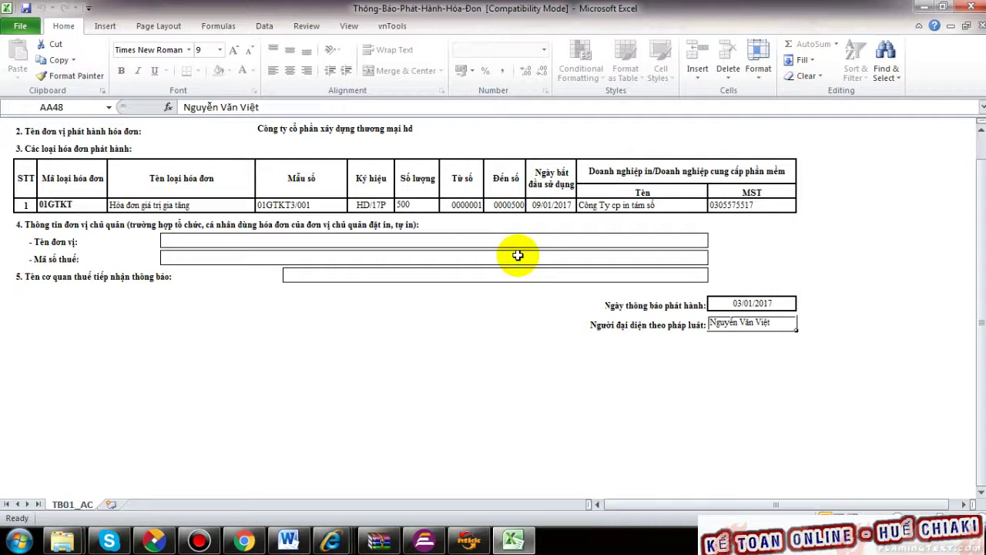
{"action": "left_click", "coordinate": [467, 205]}
{"action": "left_click_drag", "start_coordinate": [468, 205], "coordinate": [505, 205]}
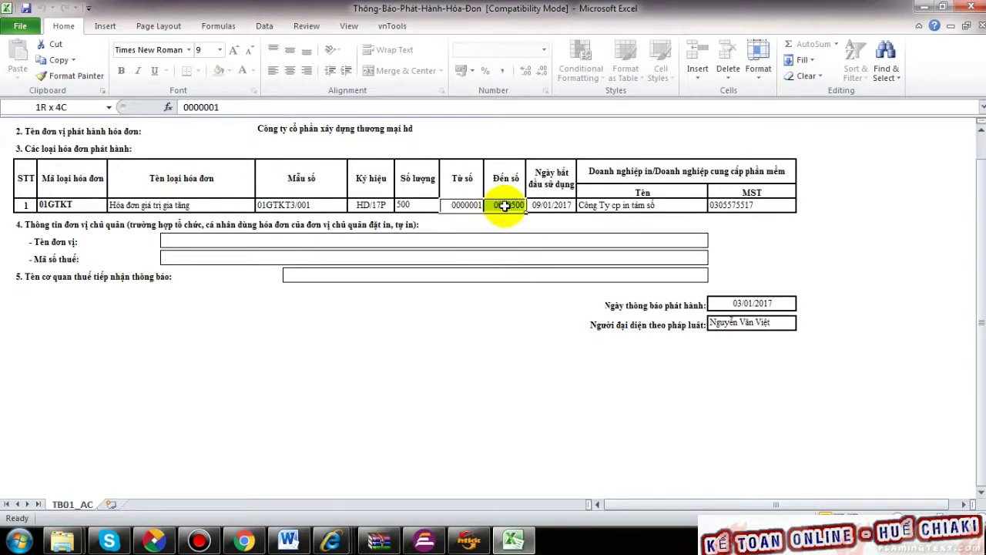
{"action": "left_click", "coordinate": [469, 205]}
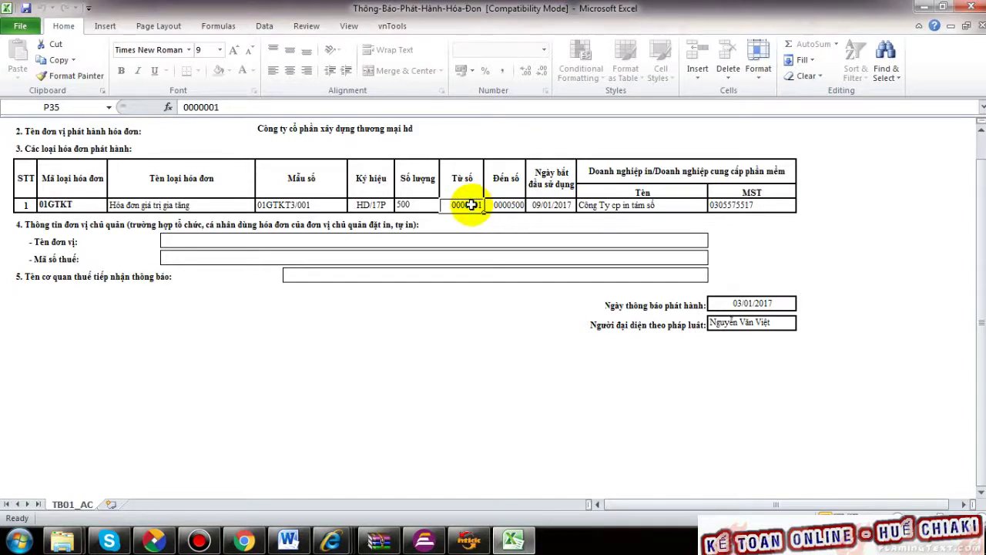
{"action": "left_click_drag", "start_coordinate": [470, 205], "coordinate": [451, 242]}
- Check the section 4 fields and compare starting number 0000001 with ending number 0000500
{"action": "left_click", "coordinate": [450, 239]}
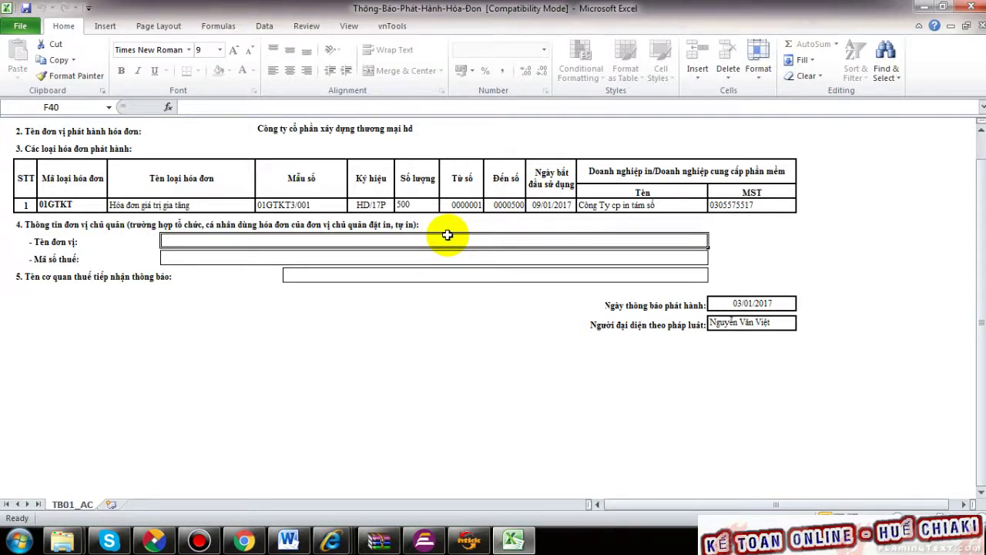
{"action": "left_click", "coordinate": [449, 227]}
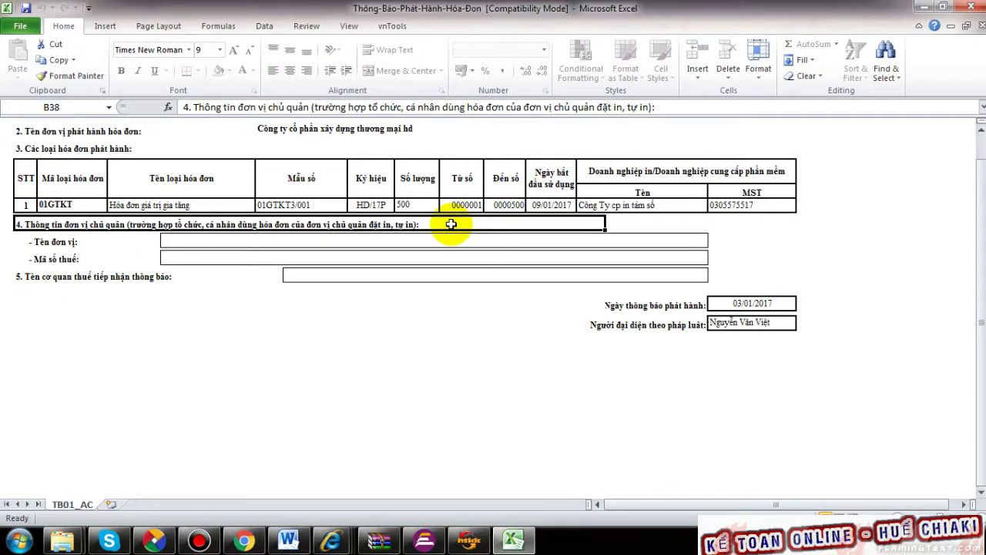
{"action": "left_click", "coordinate": [467, 205]}
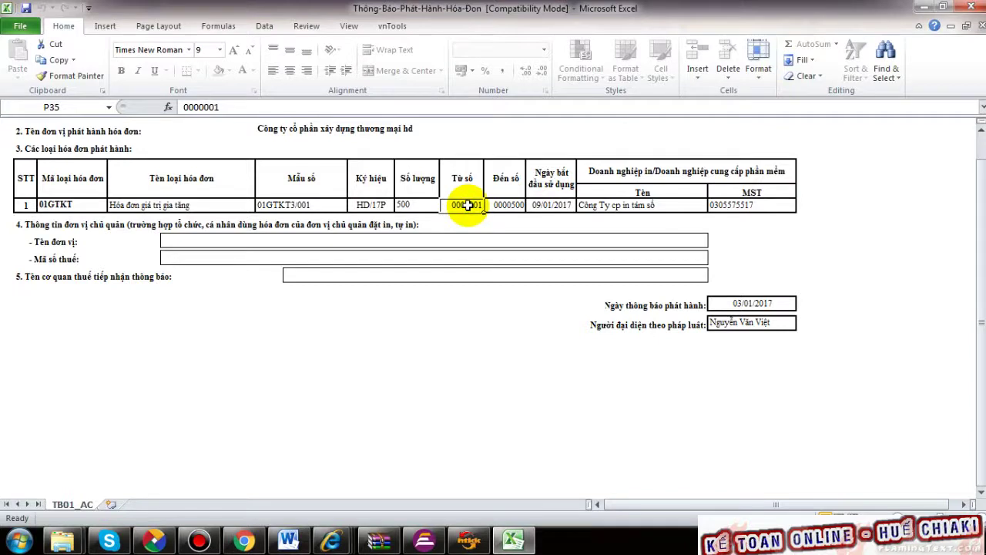
{"action": "left_click", "coordinate": [502, 205]}
{"action": "left_click", "coordinate": [467, 205]}
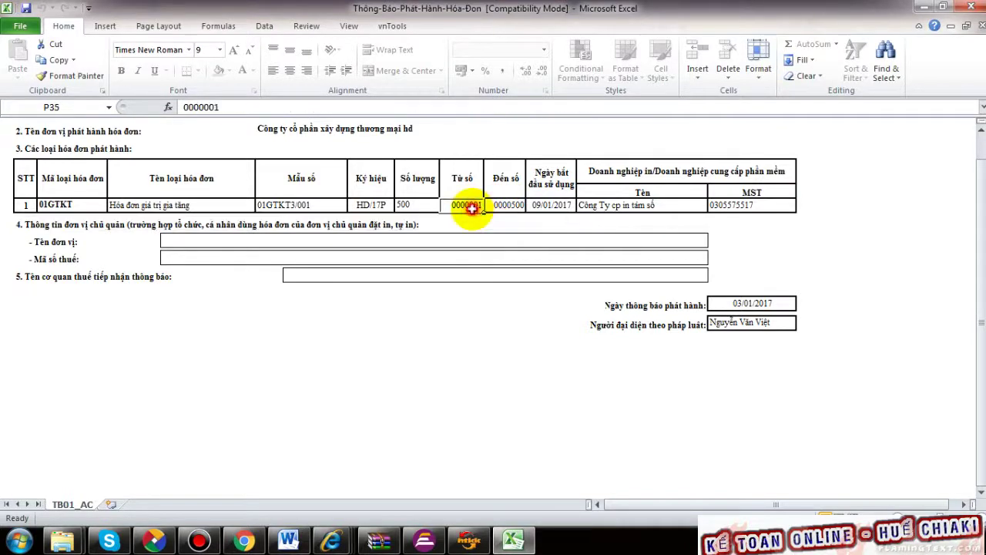
{"action": "left_click", "coordinate": [502, 205]}
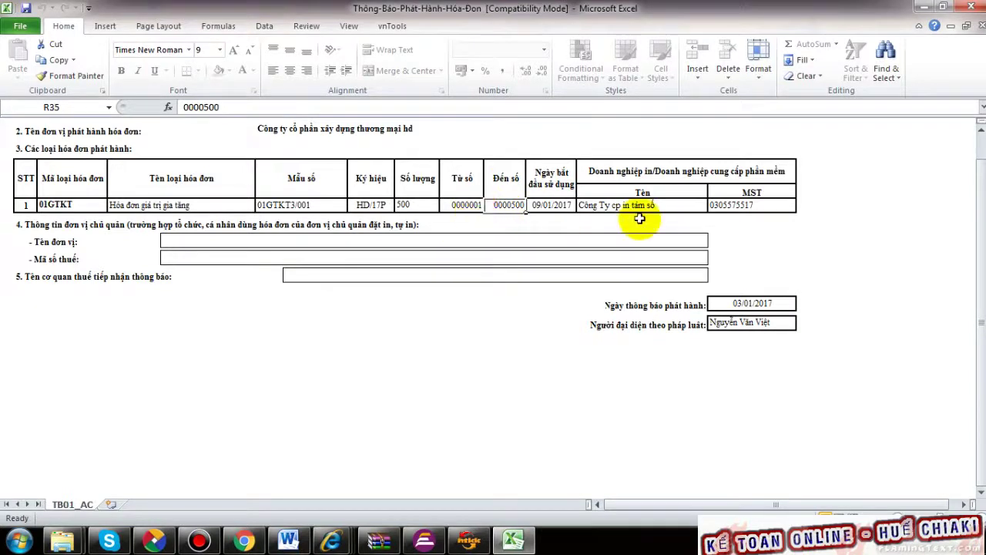
{"action": "left_click", "coordinate": [518, 224]}
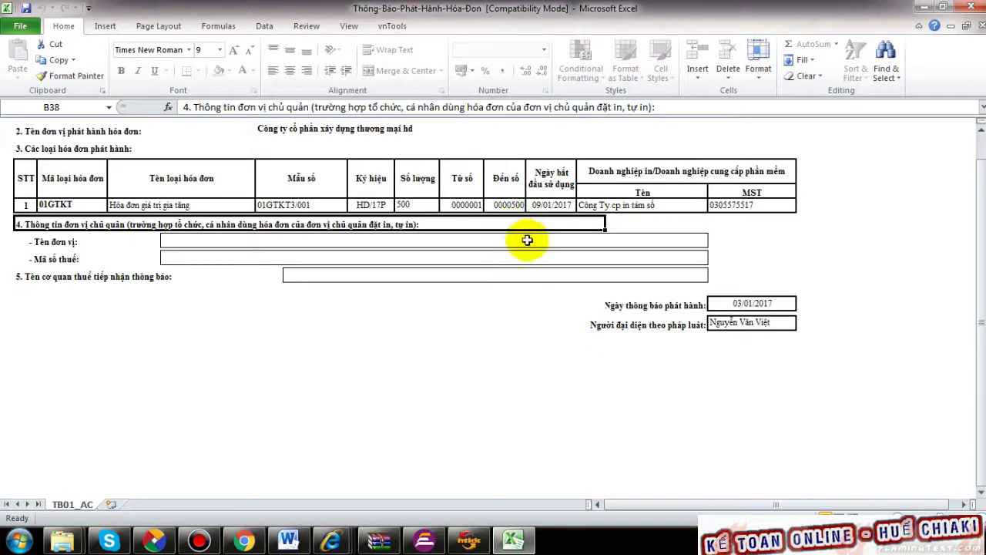
- Recheck the 0000001 and 0000500 invoice numbers in the upper part of the notice
{"action": "scroll", "coordinate": [527, 240], "scroll_direction": "up", "scroll_amount": 1}
{"action": "left_click", "coordinate": [509, 249]}
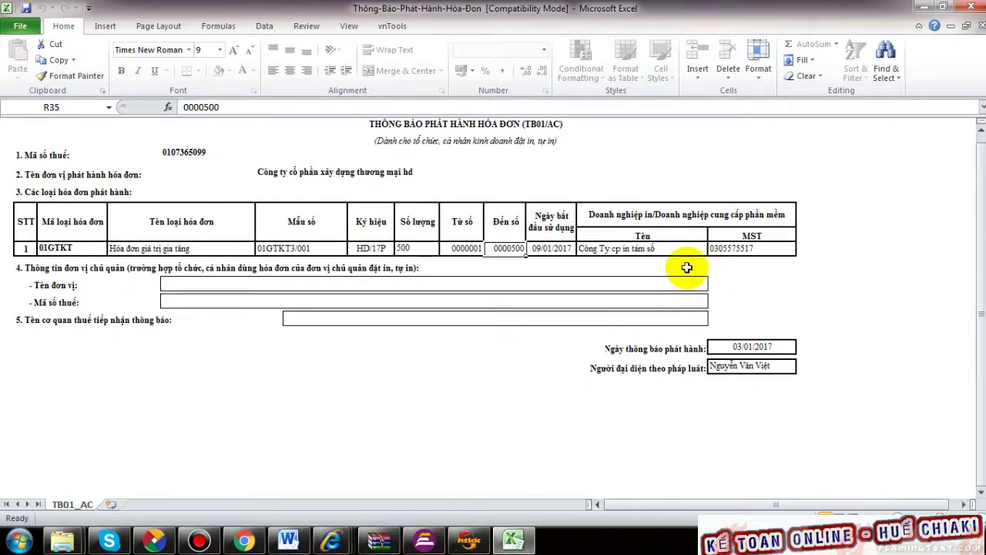
{"action": "left_click", "coordinate": [466, 250]}
{"action": "left_click", "coordinate": [501, 251]}
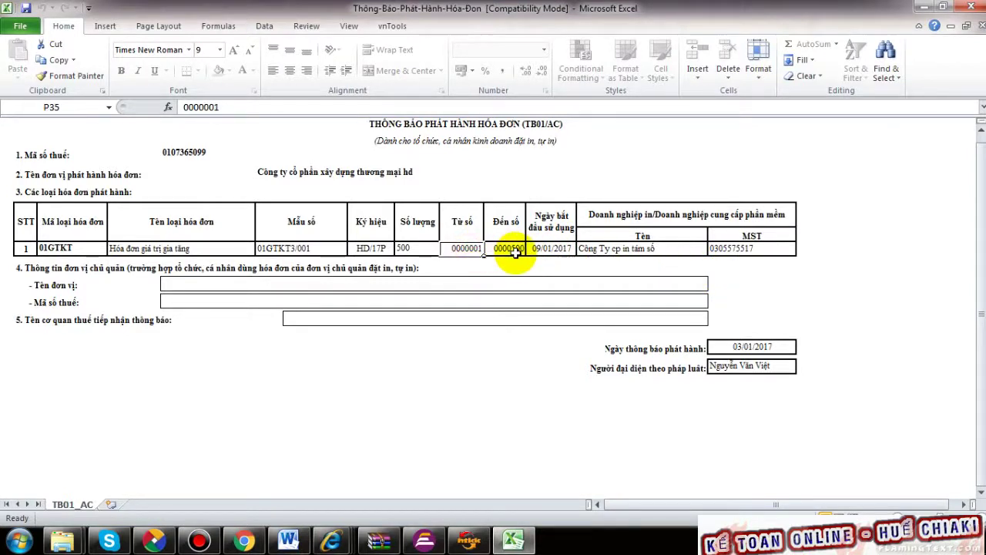
{"action": "left_click", "coordinate": [464, 248]}
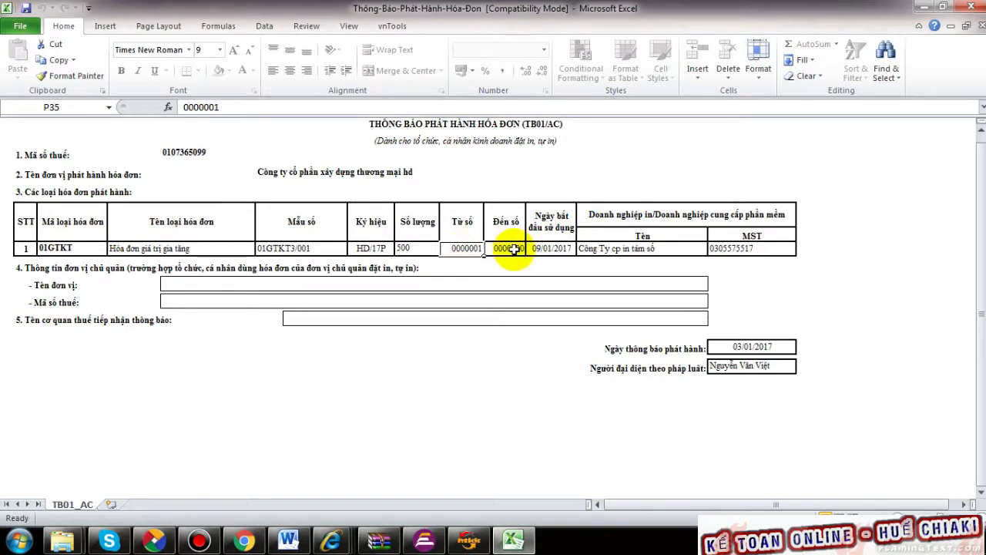
{"action": "left_click", "coordinate": [470, 251]}
{"action": "left_click", "coordinate": [473, 251]}
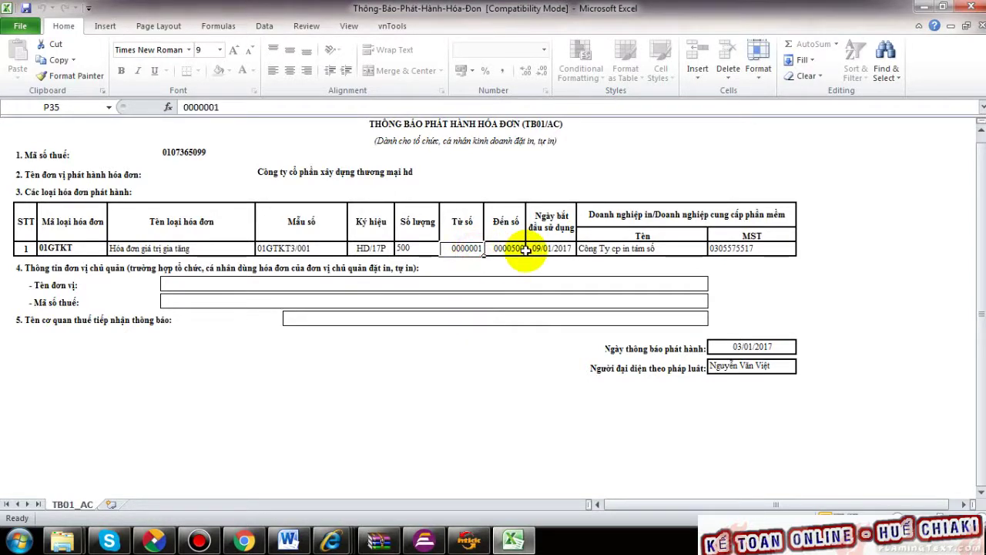